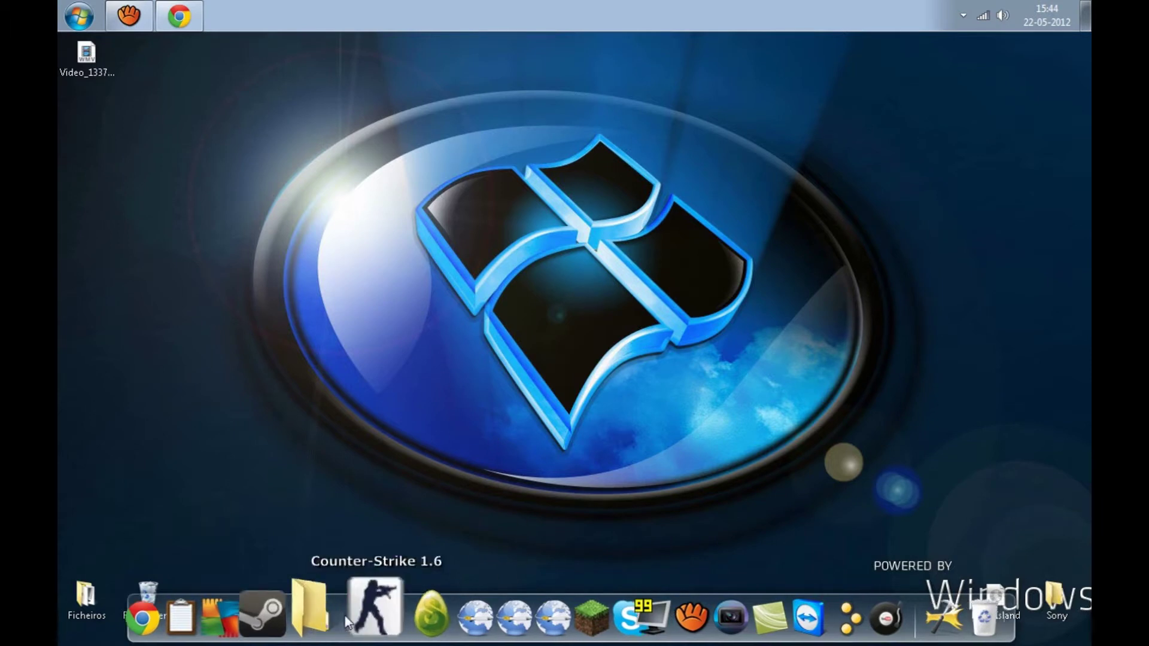
Open Vegas Pro and insert a video track in the empty project.
{"action": "left_click", "coordinate": [728, 598]}
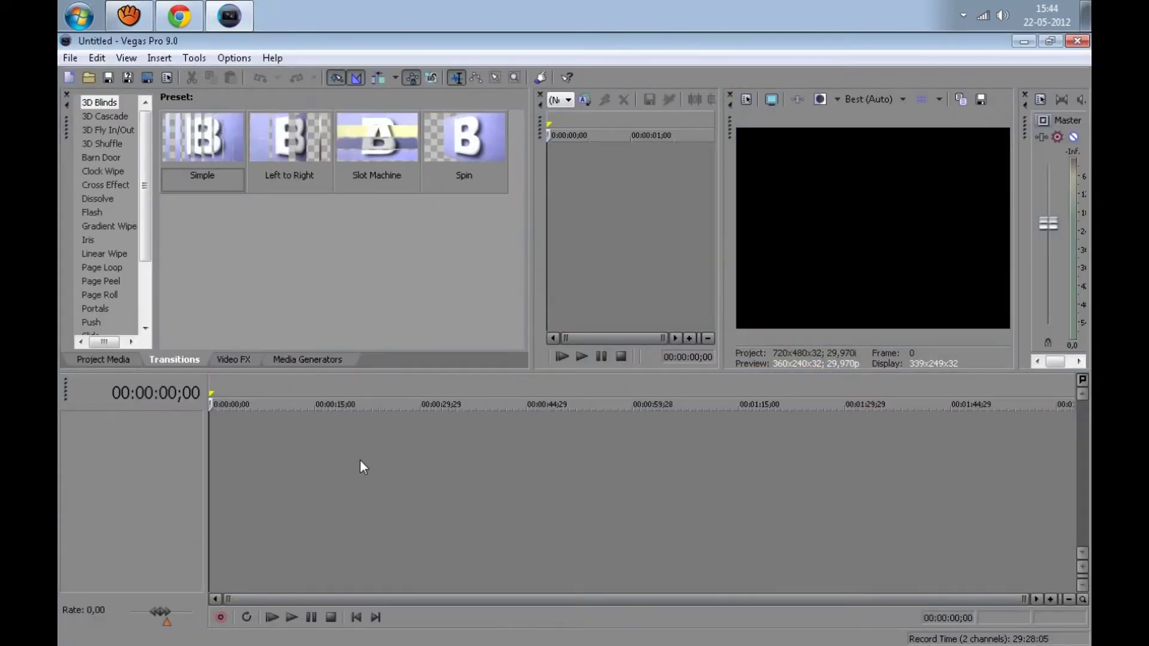
{"action": "left_click", "coordinate": [366, 473]}
{"action": "left_click", "coordinate": [488, 476]}
{"action": "right_click", "coordinate": [288, 455]}
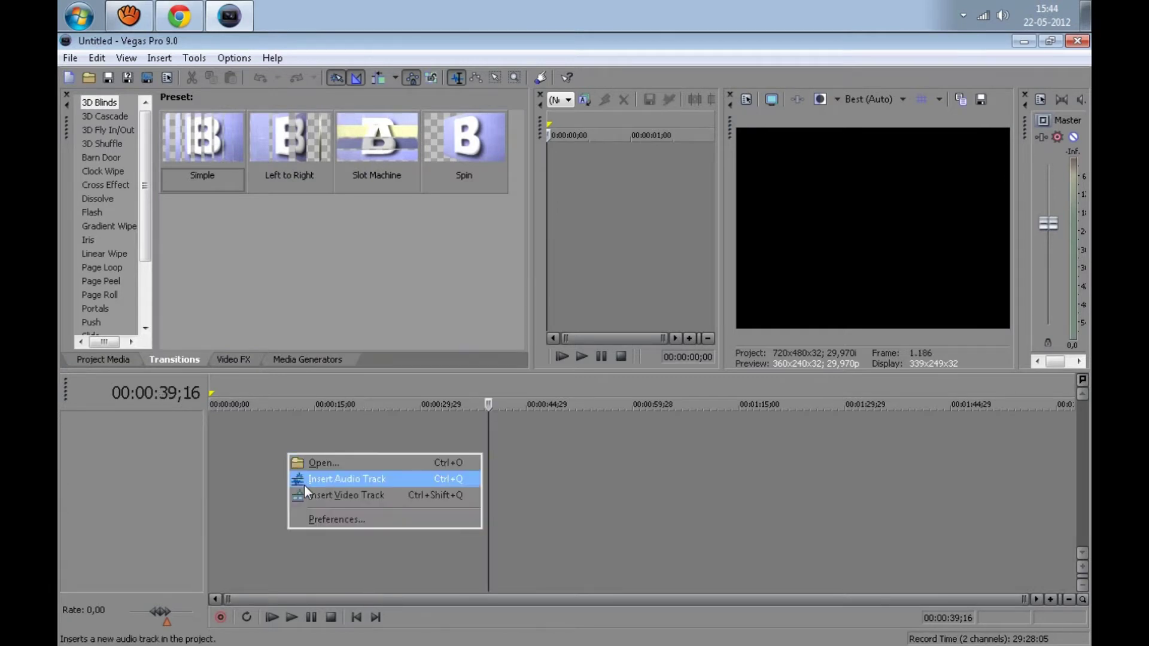
{"action": "left_click", "coordinate": [324, 496]}
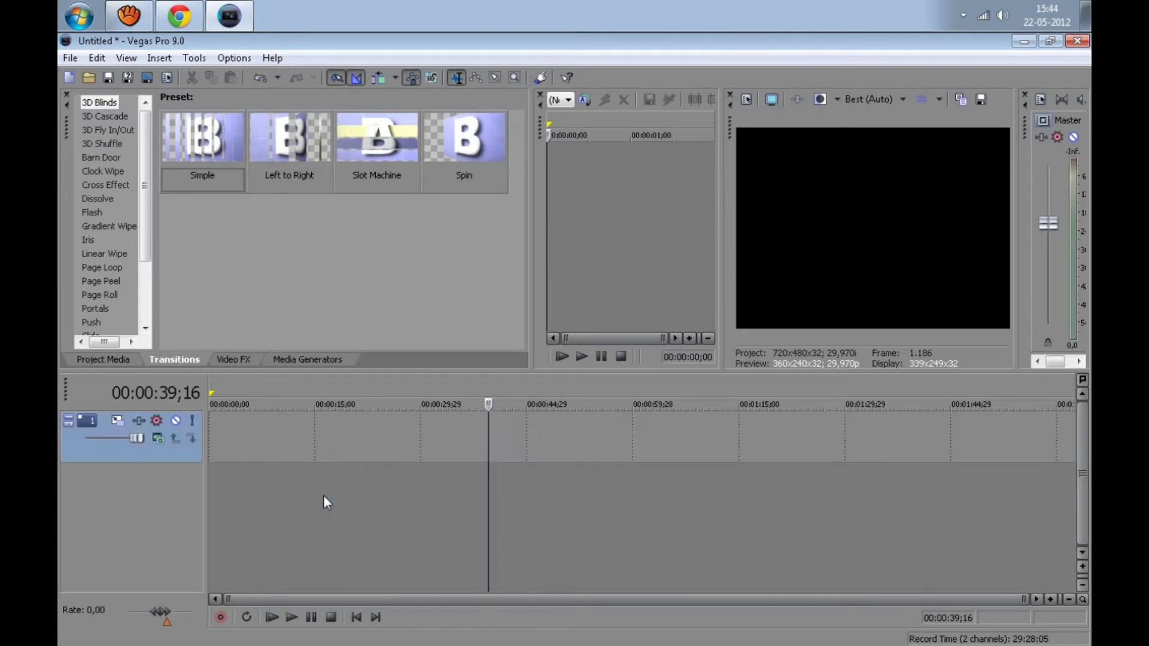
{"action": "left_click", "coordinate": [323, 494]}
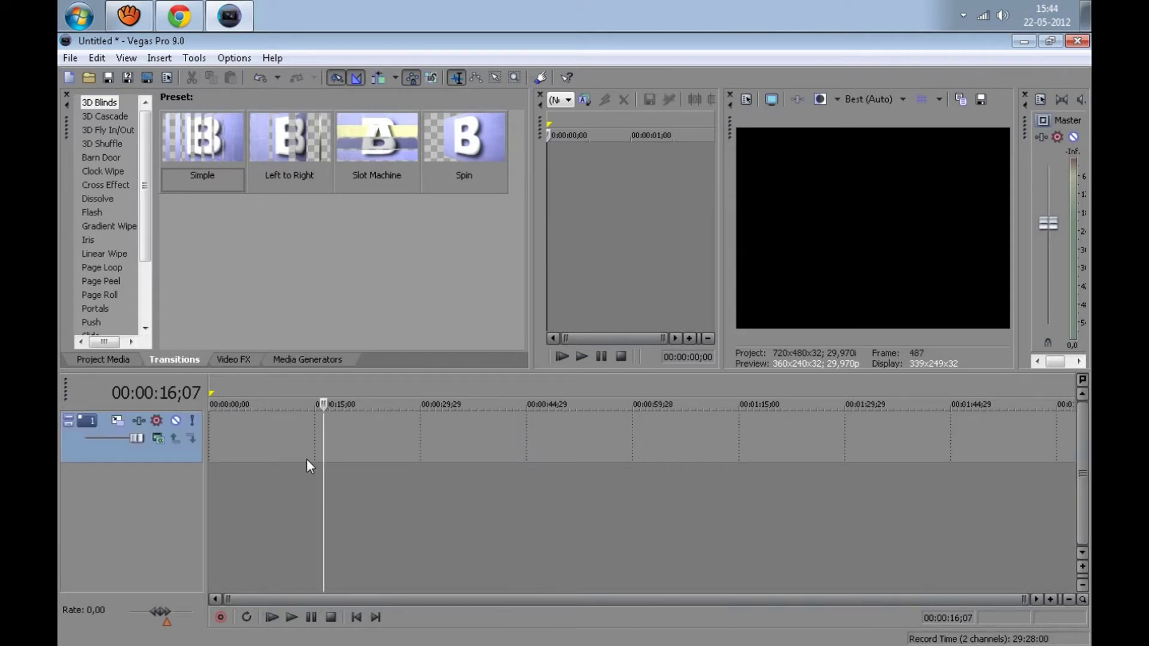
{"action": "left_click", "coordinate": [258, 437]}
{"action": "left_click", "coordinate": [372, 449]}
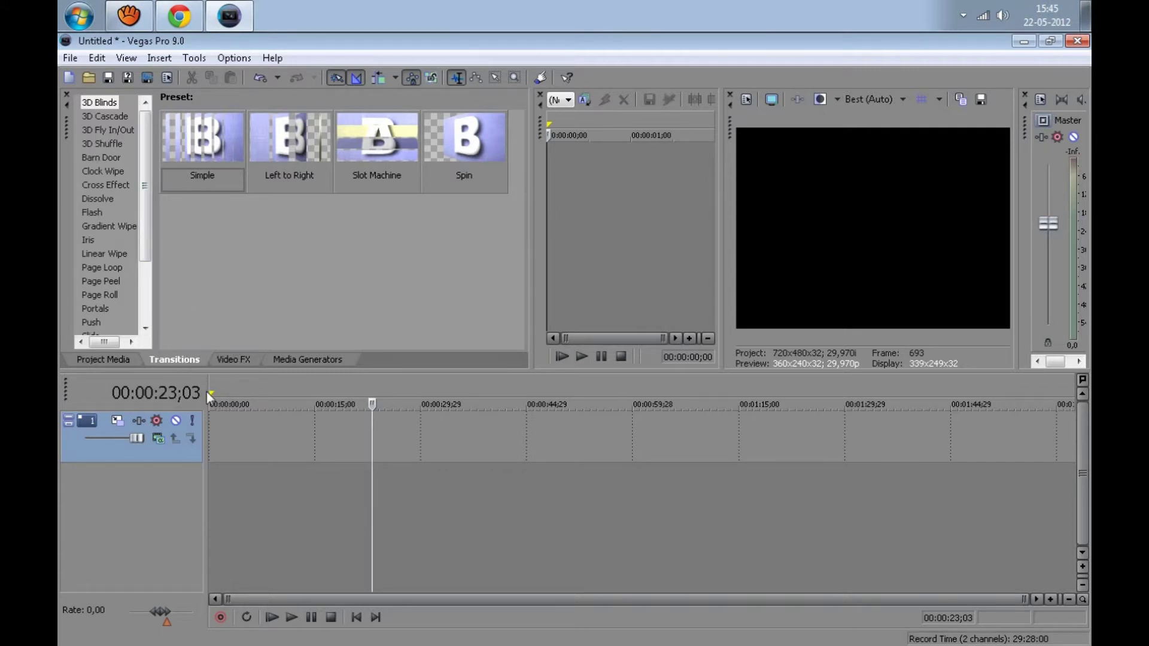
{"action": "right_click", "coordinate": [267, 435]}
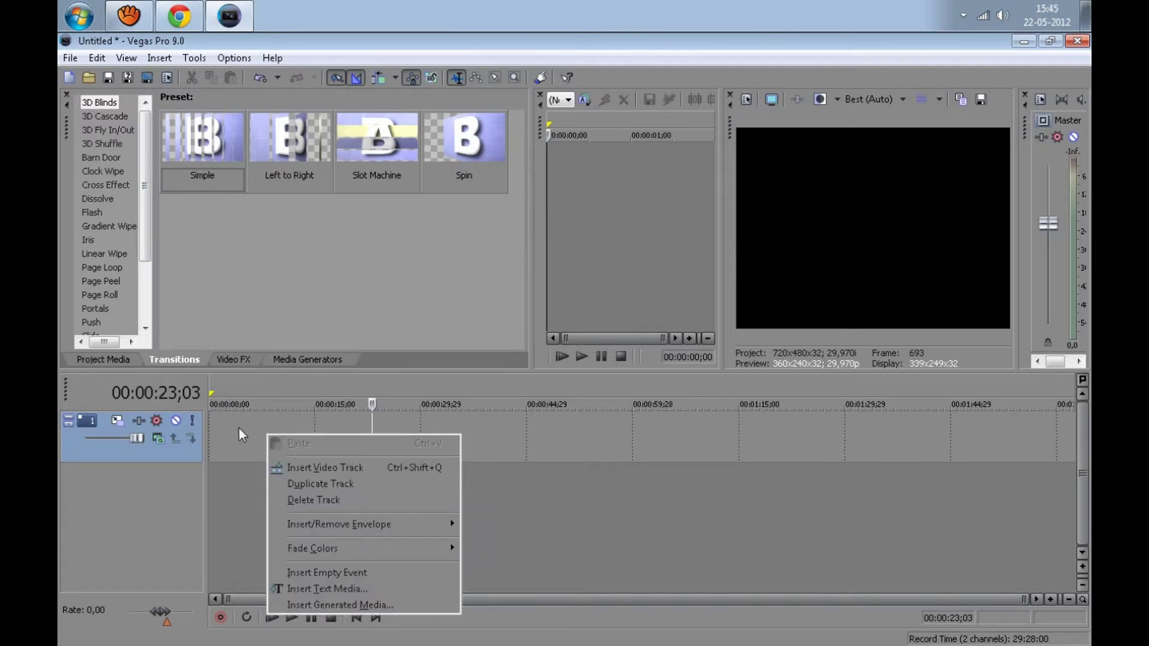
Insert a text media event on the video track at about 00:00:04;07.
{"action": "left_click", "coordinate": [240, 435]}
{"action": "right_click", "coordinate": [337, 447]}
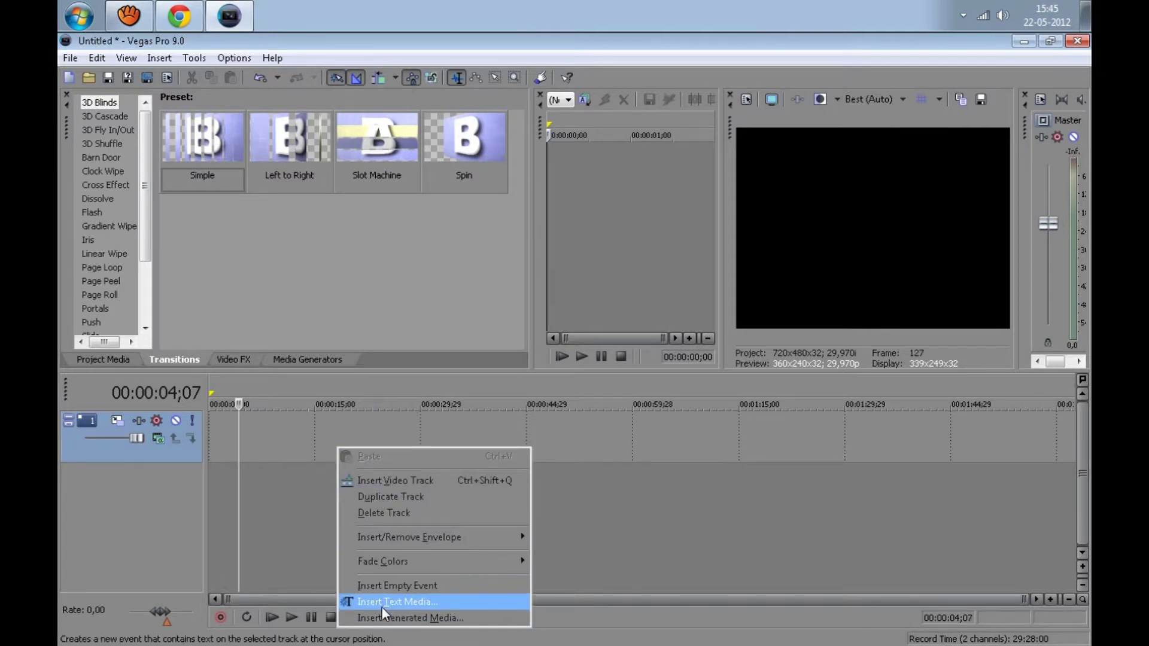
{"action": "left_click", "coordinate": [383, 604]}
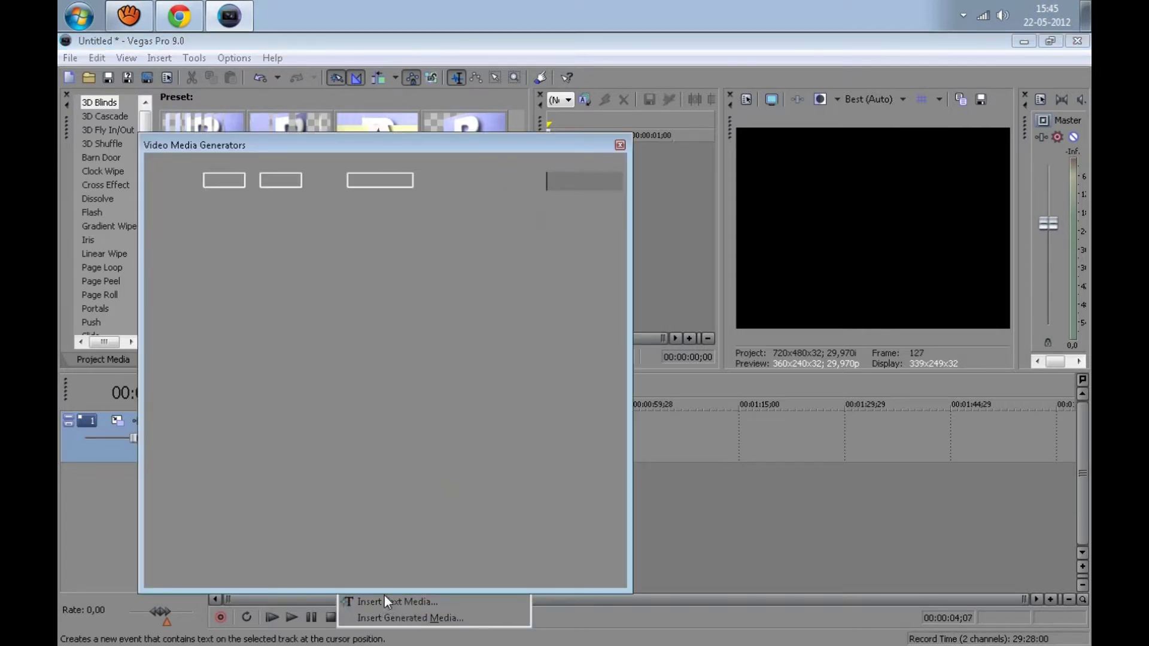
Replace the sample text with "Nome" on the first line and "do canal" on the second.
{"action": "left_click_drag", "start_coordinate": [445, 431], "coordinate": [240, 258]}
{"action": "key", "text": "Delete"}
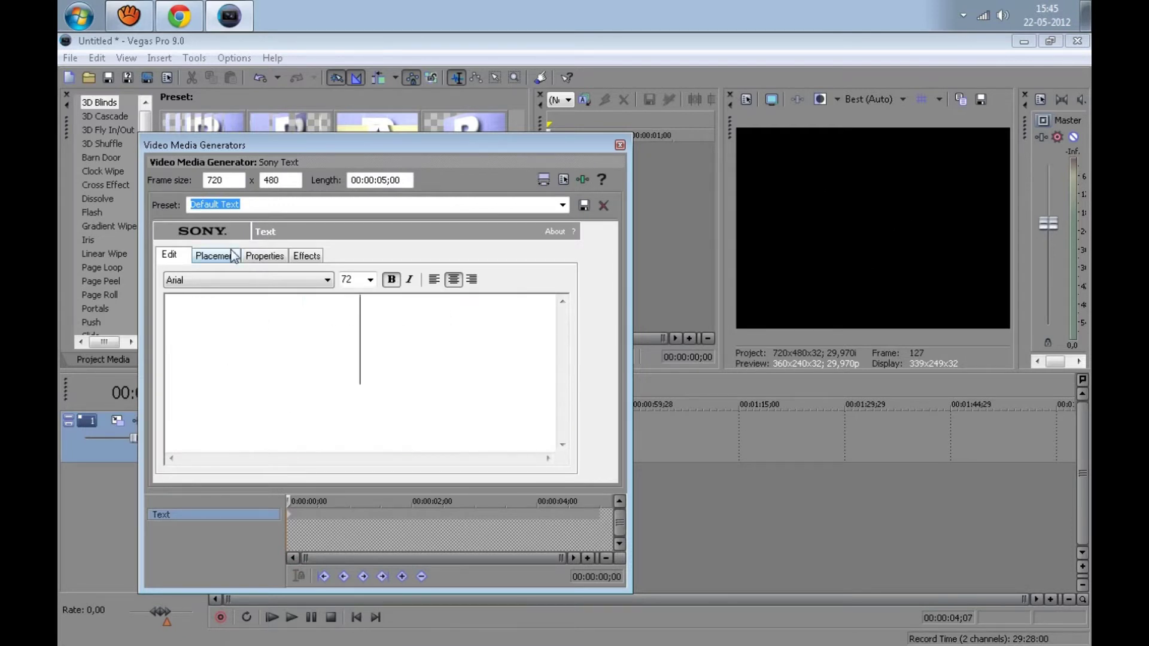
{"action": "type", "text": "Nome"}
{"action": "key", "text": "Return"}
{"action": "type", "text": "do canal"}
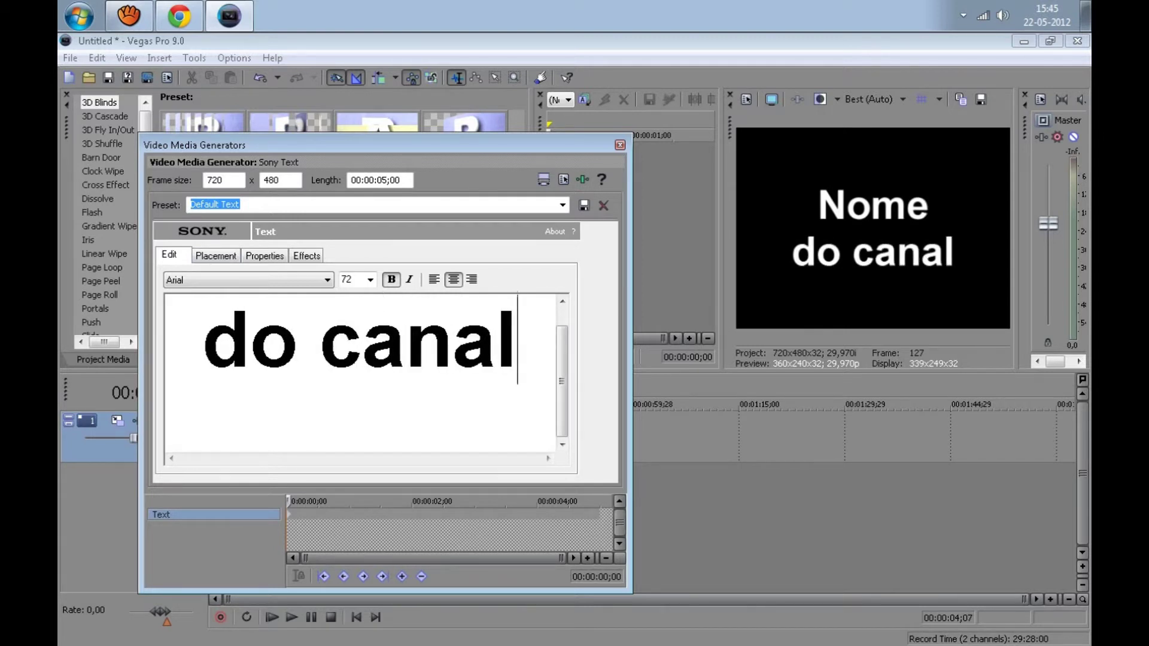
{"action": "scroll", "coordinate": [564, 371], "scroll_direction": "up", "scroll_amount": 1}
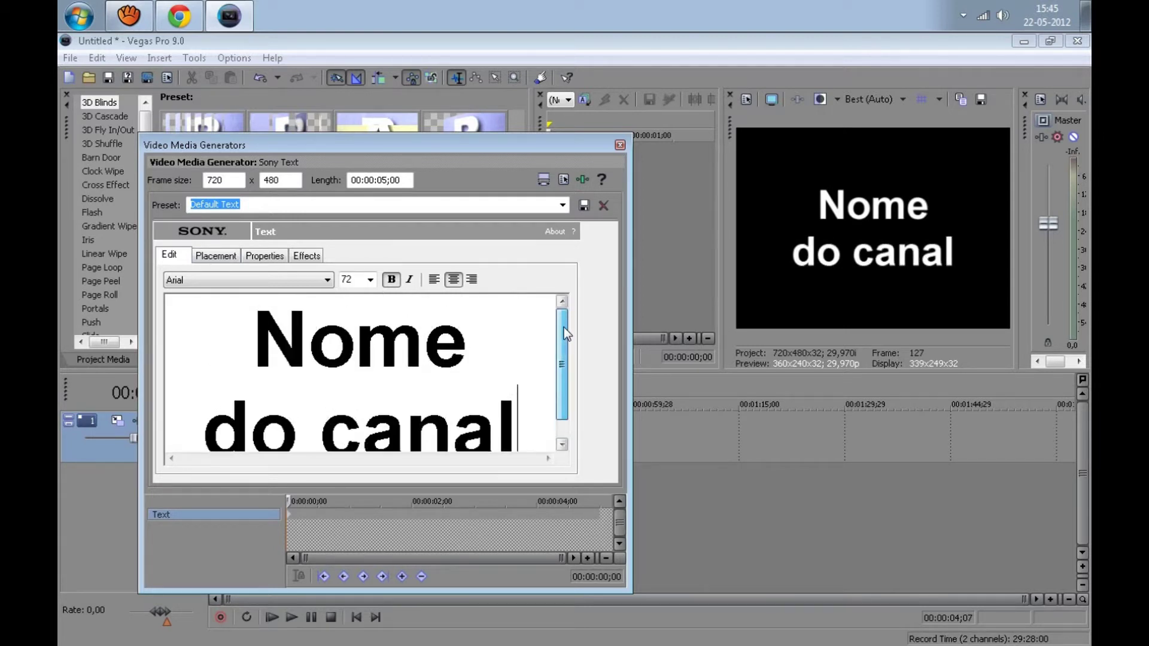
Try the fonts Asimov, BN Jinx, Brandish, Brush Script MT, Californian FB and Calisto MT on the title text.
{"action": "left_click", "coordinate": [327, 280]}
{"action": "left_click", "coordinate": [231, 399]}
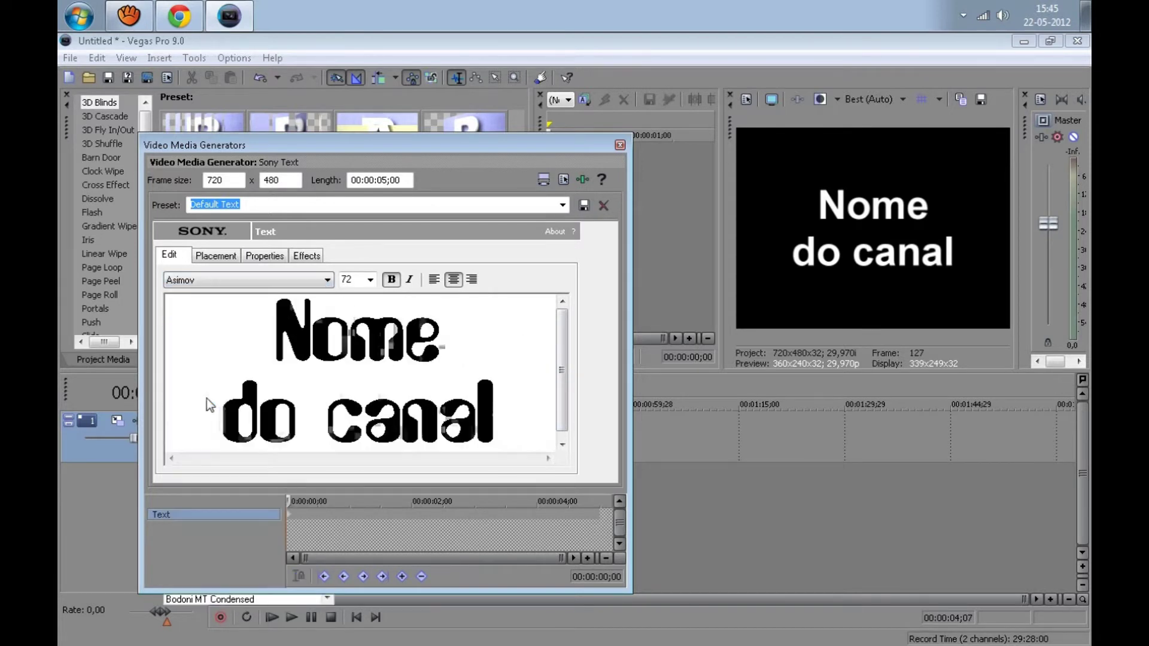
{"action": "left_click", "coordinate": [291, 287]}
{"action": "left_click", "coordinate": [239, 446]}
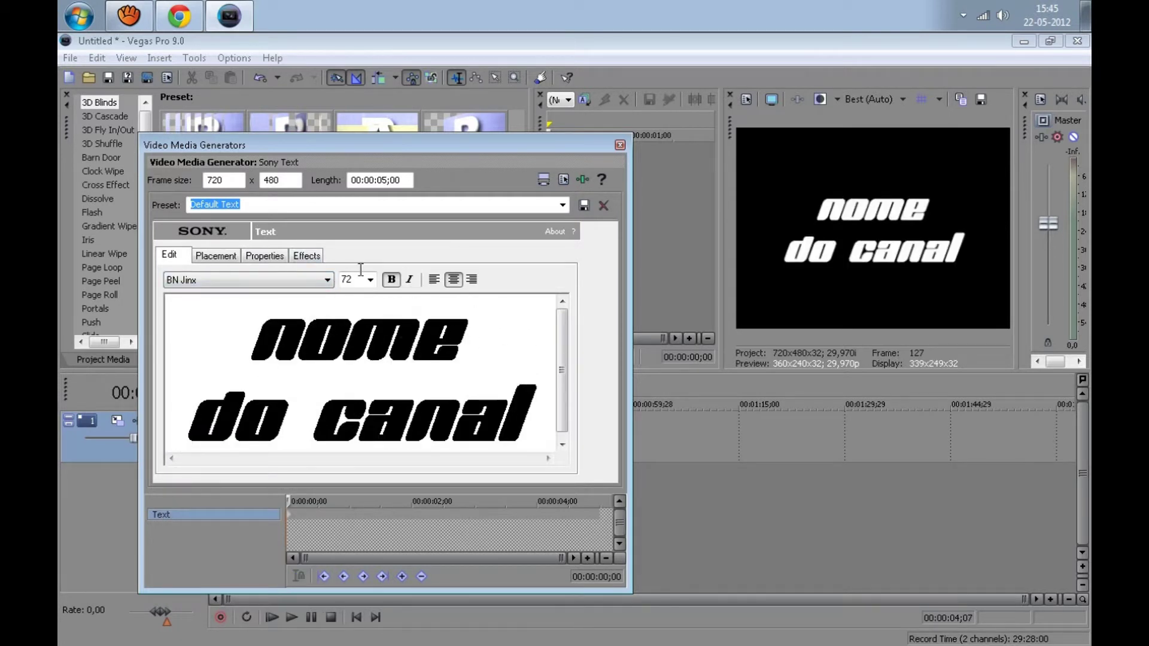
{"action": "left_click", "coordinate": [298, 279]}
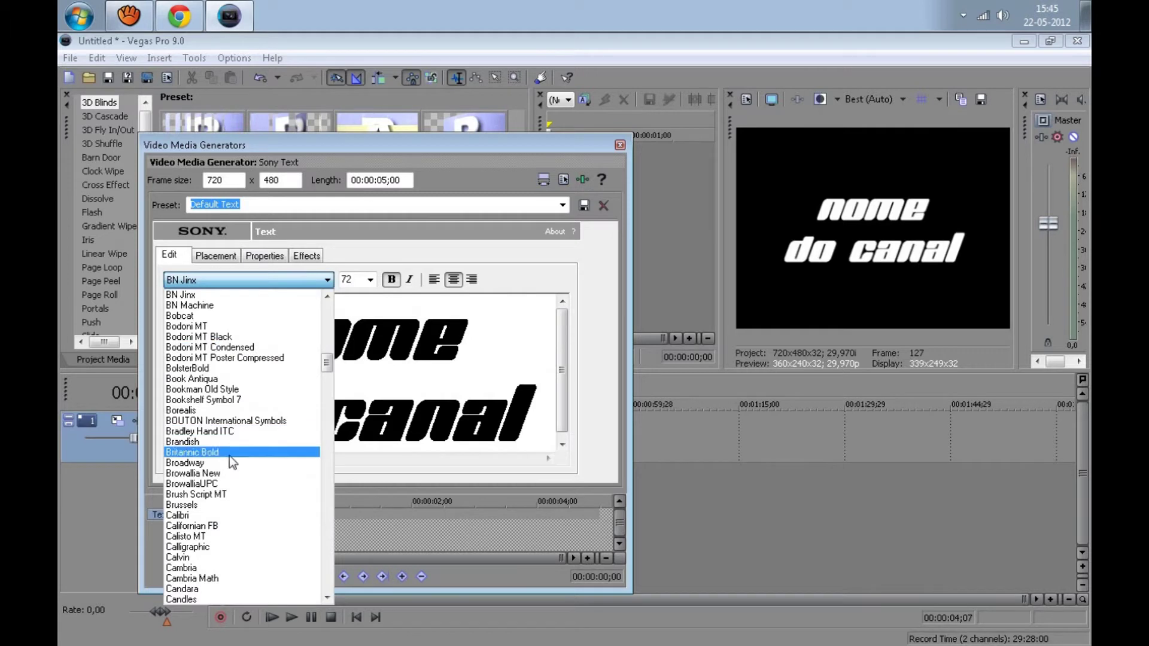
{"action": "left_click", "coordinate": [198, 361]}
{"action": "left_click", "coordinate": [250, 279]}
{"action": "left_click", "coordinate": [235, 367]}
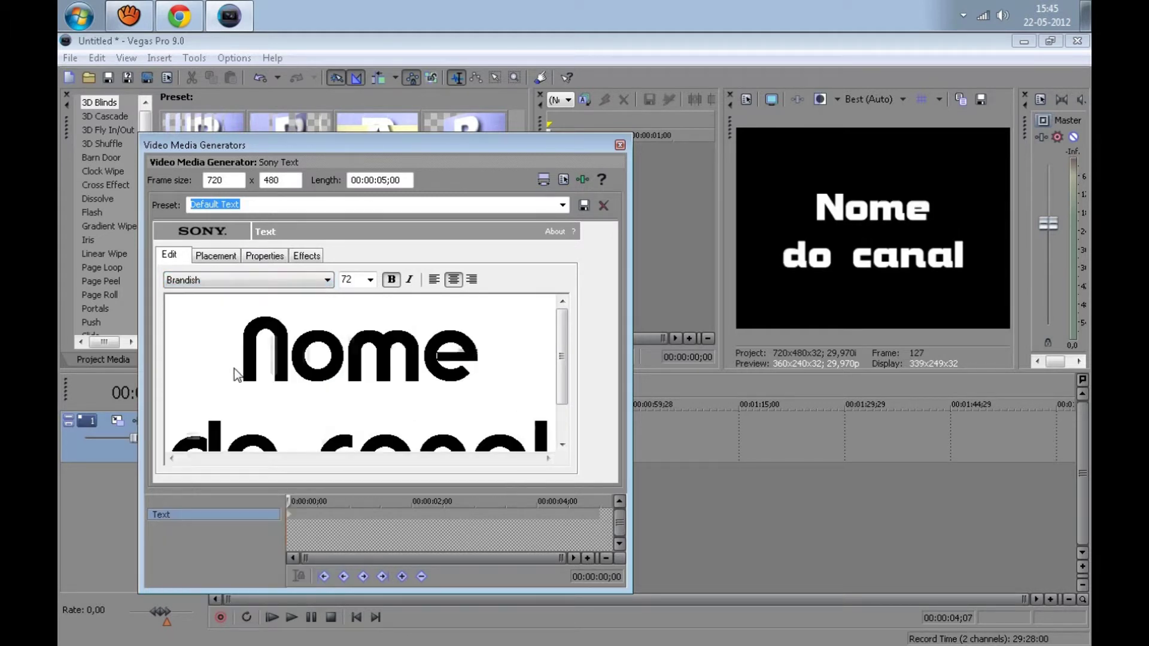
{"action": "left_click", "coordinate": [295, 279]}
{"action": "left_click", "coordinate": [277, 339]}
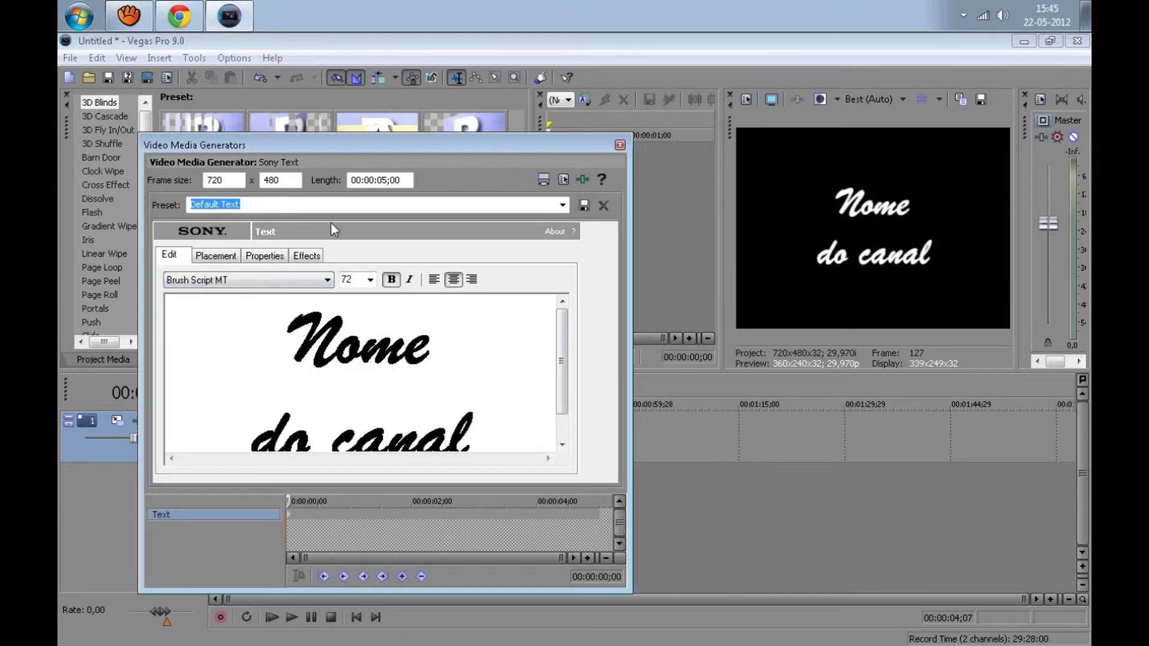
{"action": "left_click", "coordinate": [296, 280]}
{"action": "left_click", "coordinate": [251, 322]}
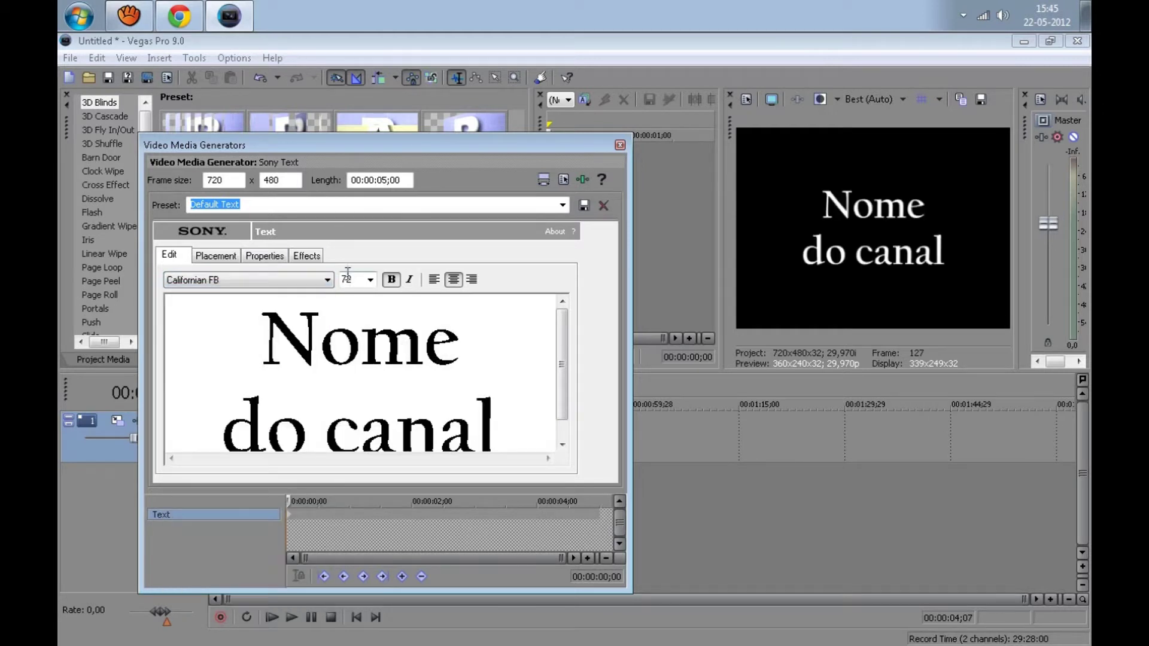
{"action": "left_click", "coordinate": [315, 286]}
{"action": "left_click", "coordinate": [285, 310]}
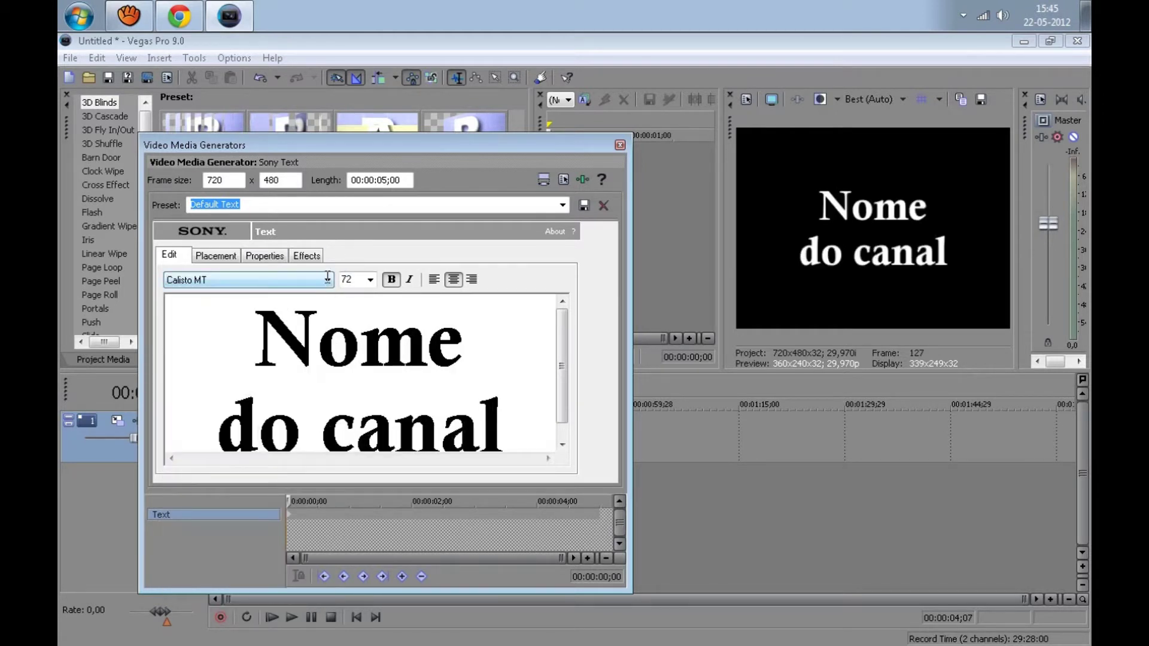
Set the title font to Calligraphic and shift the text placement to about X 0.018, Y -0.043.
{"action": "left_click", "coordinate": [327, 279]}
{"action": "left_click", "coordinate": [195, 303]}
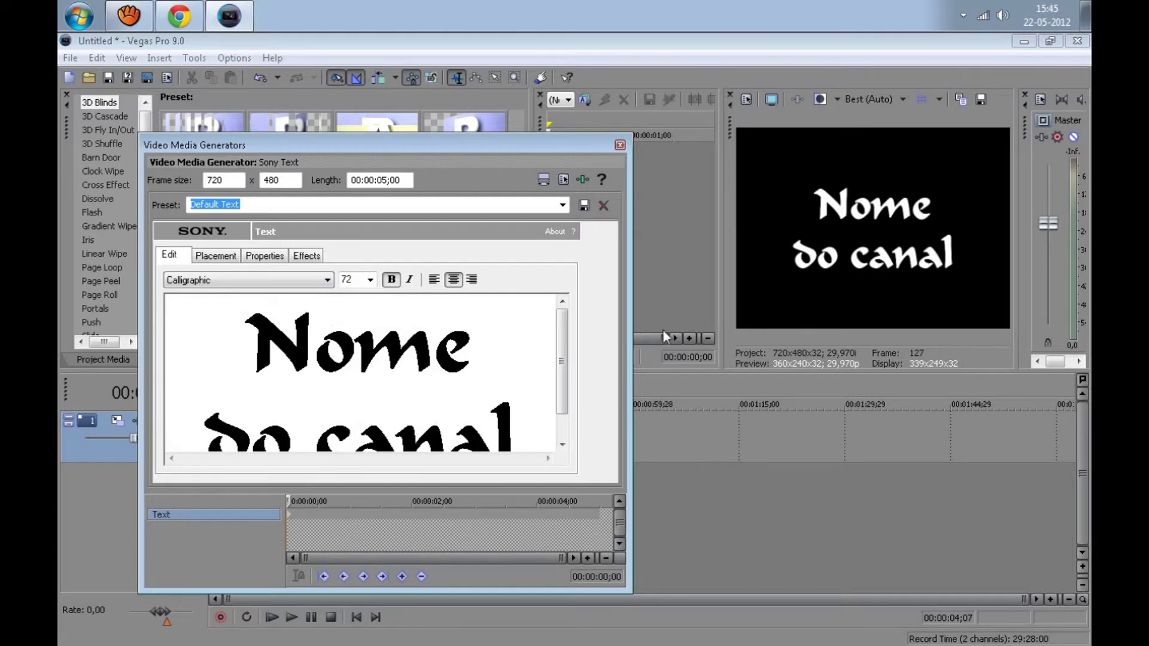
{"action": "left_click", "coordinate": [215, 256]}
{"action": "left_click", "coordinate": [264, 256]}
{"action": "left_click", "coordinate": [219, 256]}
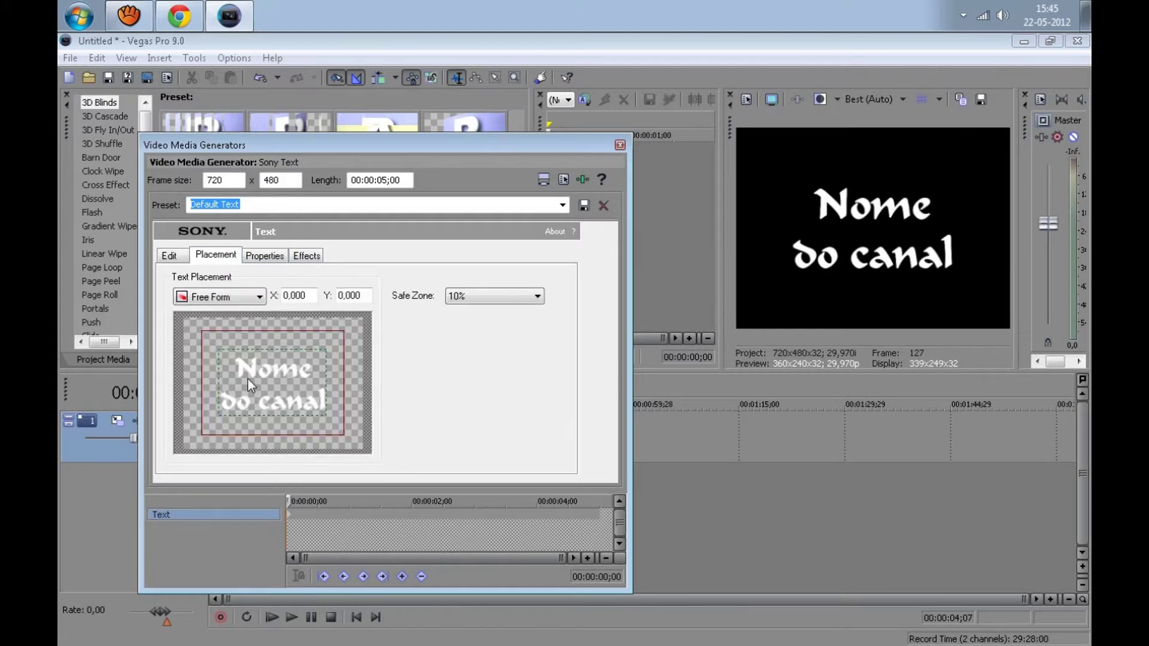
{"action": "mouse_move", "coordinate": [255, 383]}
{"action": "left_mouse_down"}
{"action": "mouse_move", "coordinate": [250, 374]}
{"action": "mouse_move", "coordinate": [253, 394]}
{"action": "mouse_move", "coordinate": [258, 381]}
{"action": "left_mouse_up"}
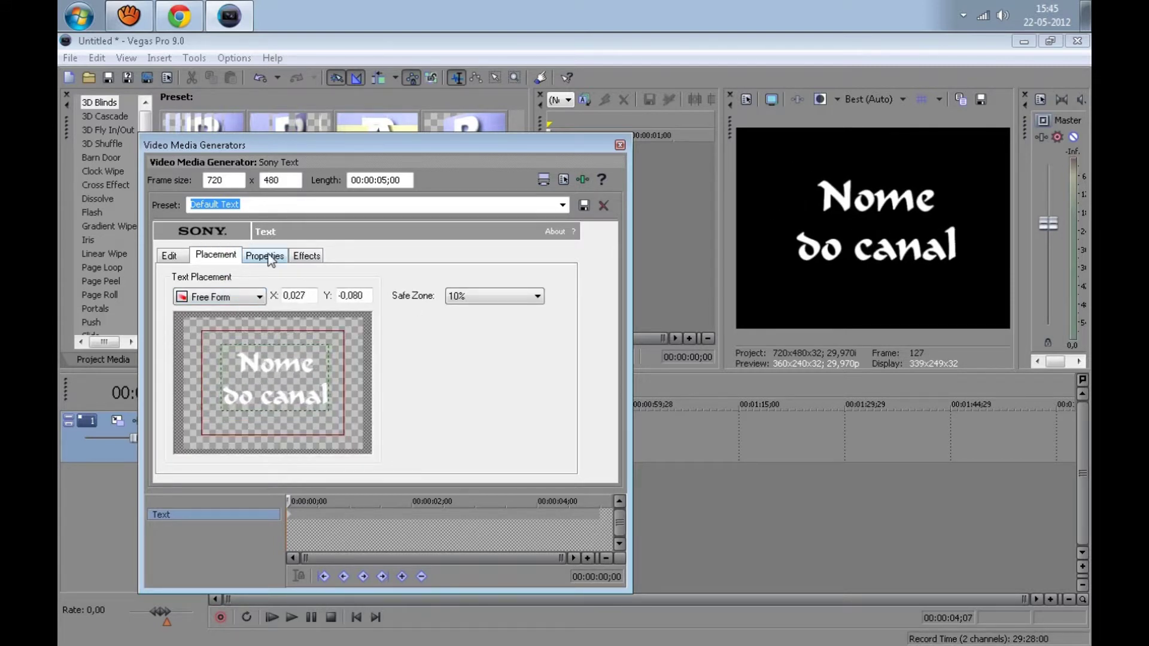
{"action": "left_click_drag", "start_coordinate": [273, 374], "coordinate": [267, 378]}
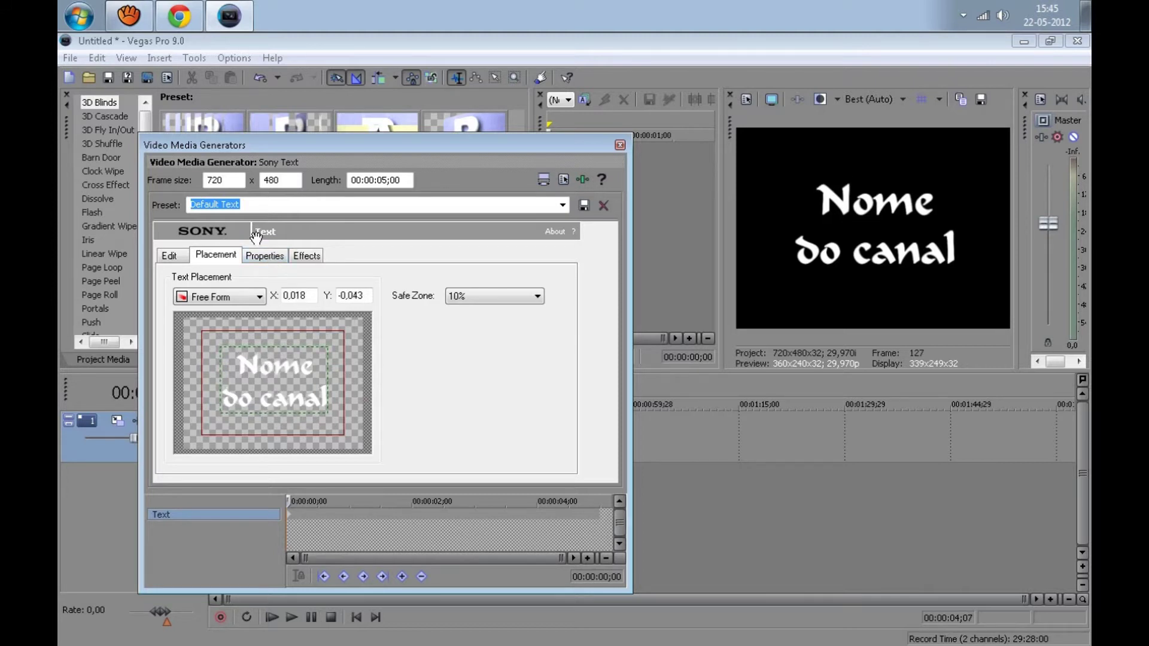
Colour the title text green (R 0, G 215, B 124) and make its background opaque black with alpha 255.
{"action": "left_click", "coordinate": [265, 256]}
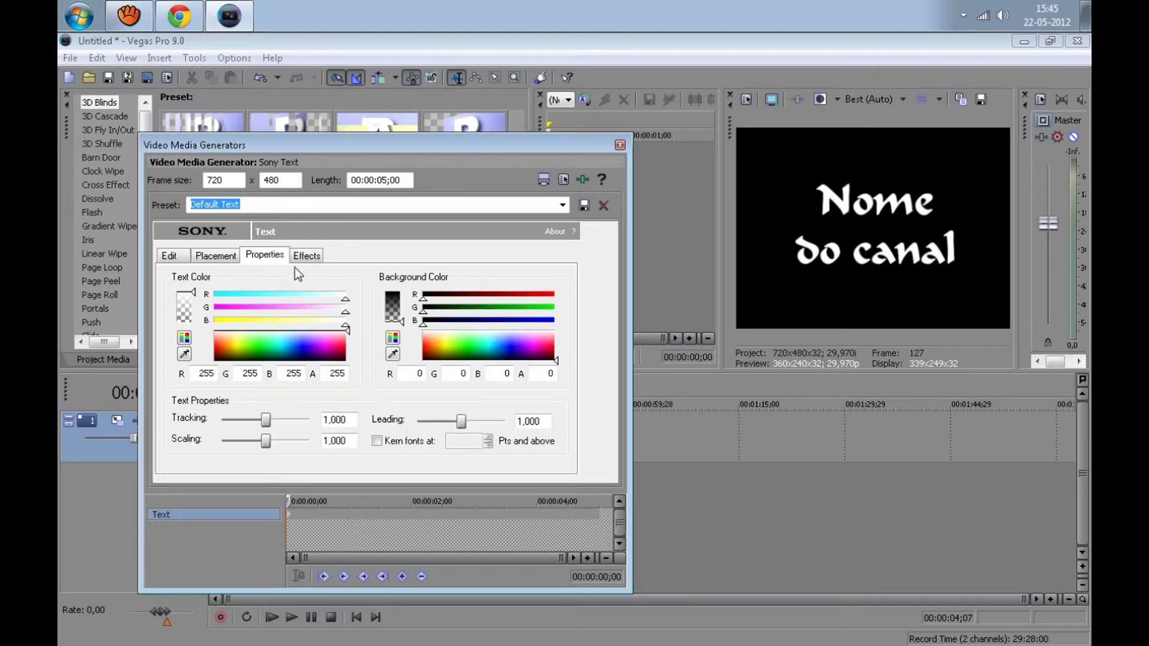
{"action": "left_click_drag", "start_coordinate": [261, 360], "coordinate": [273, 354]}
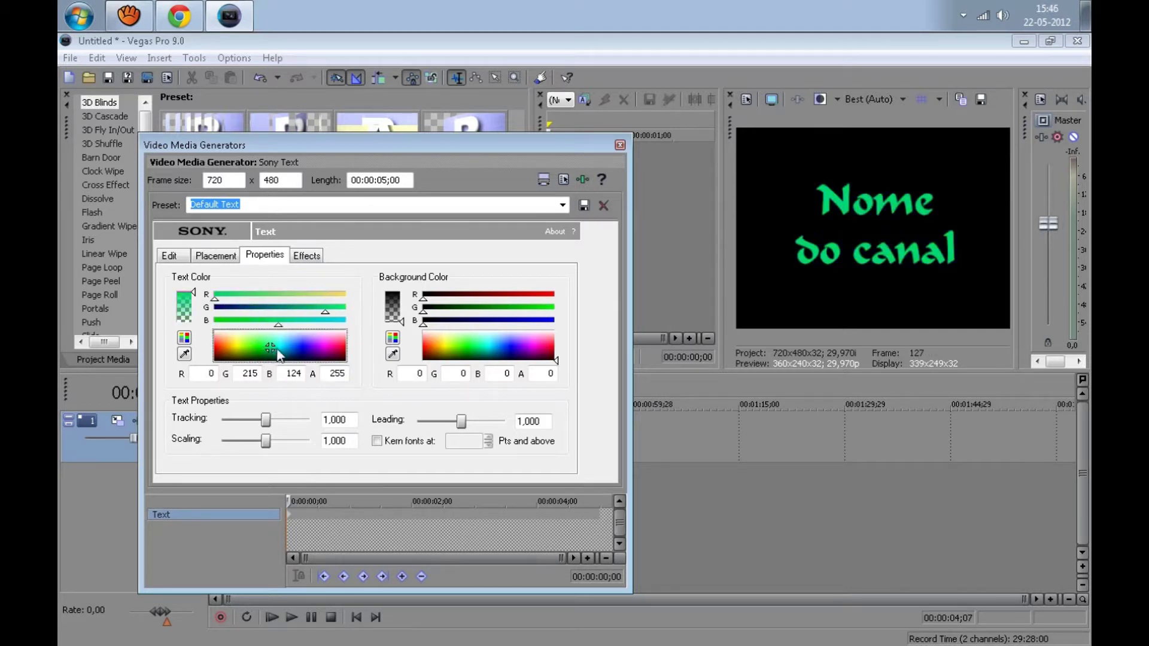
{"action": "left_click_drag", "start_coordinate": [474, 351], "coordinate": [534, 382]}
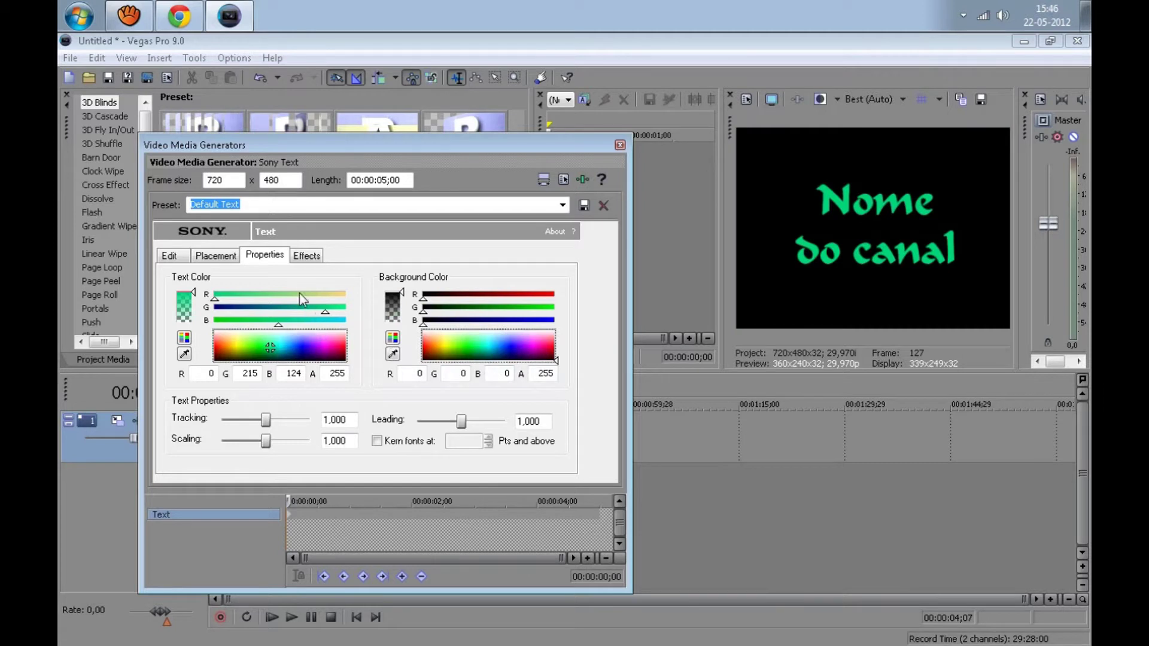
Enable a white outline around the title text with a width of about 0.145.
{"action": "left_click", "coordinate": [303, 257]}
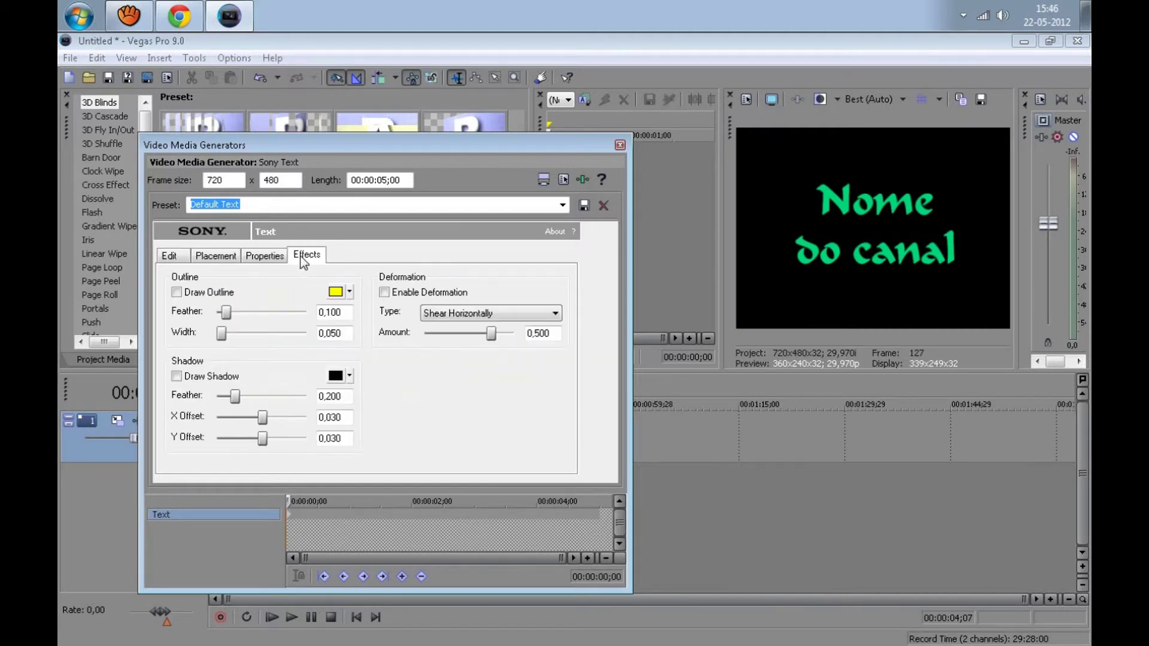
{"action": "left_click", "coordinate": [349, 293]}
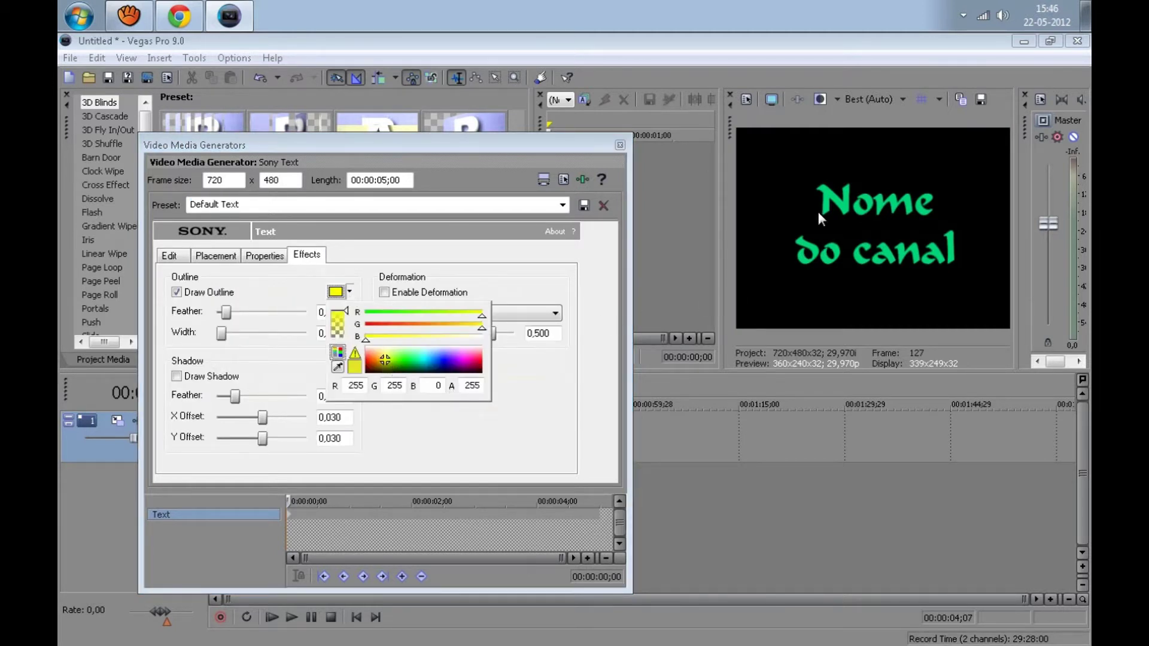
{"action": "left_click_drag", "start_coordinate": [386, 362], "coordinate": [385, 352]}
{"action": "left_click_drag", "start_coordinate": [221, 336], "coordinate": [231, 337]}
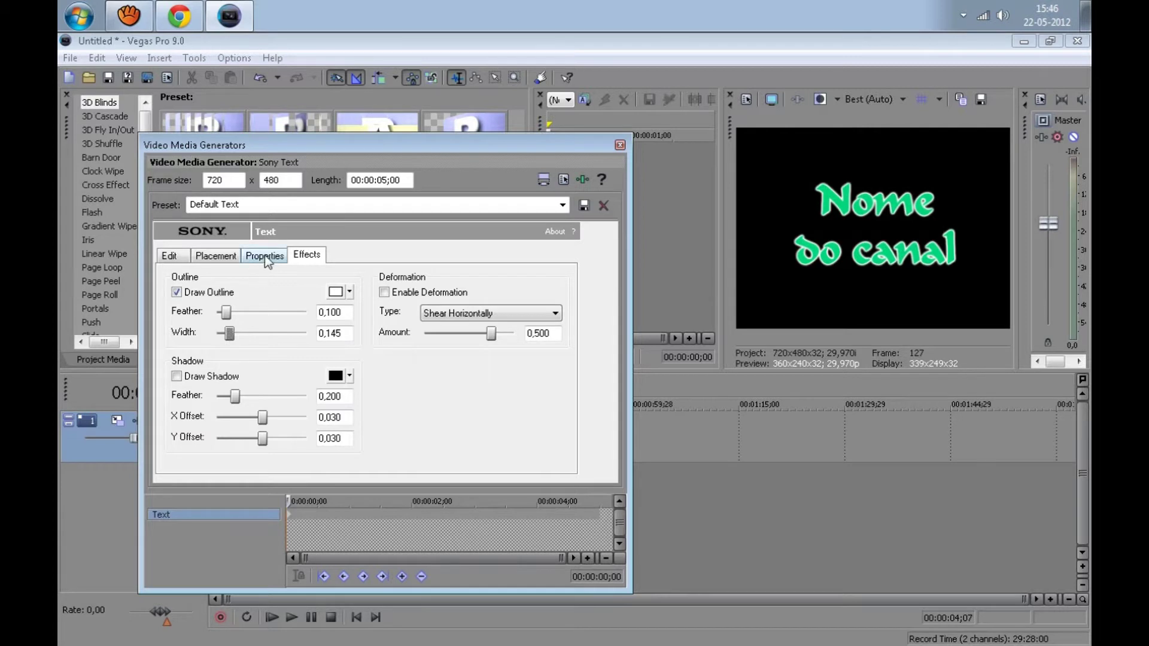
Recolour the title text orange (about R 188, G 118, B 0) and close the text generator.
{"action": "left_click", "coordinate": [265, 257]}
{"action": "left_click", "coordinate": [252, 347]}
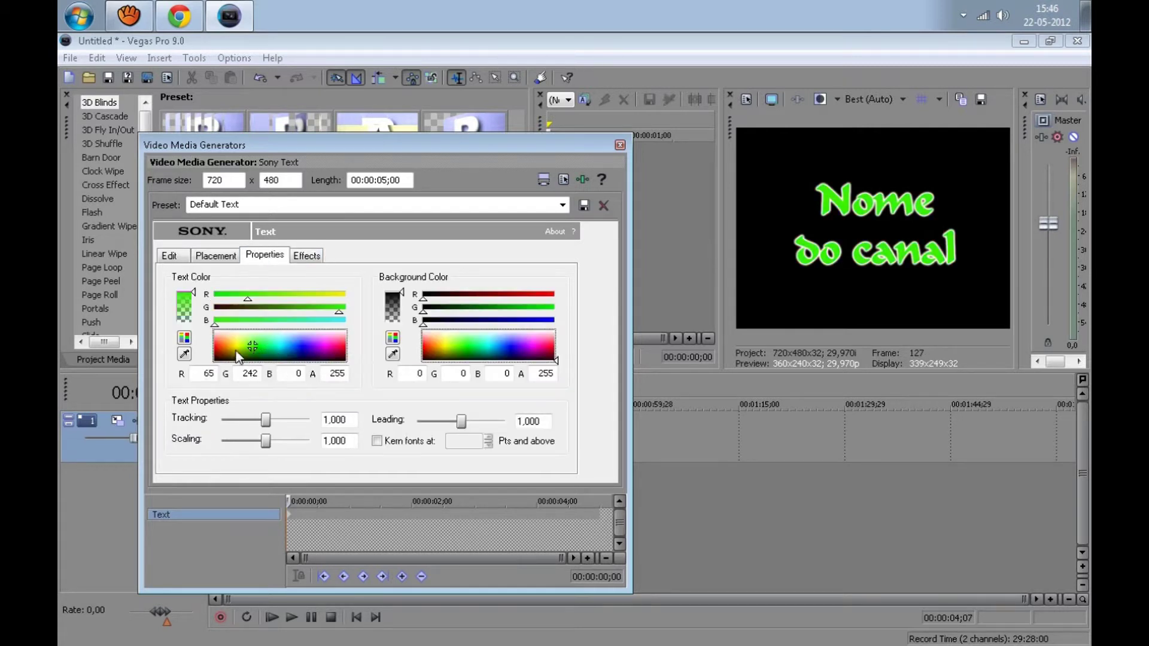
{"action": "left_click", "coordinate": [228, 350]}
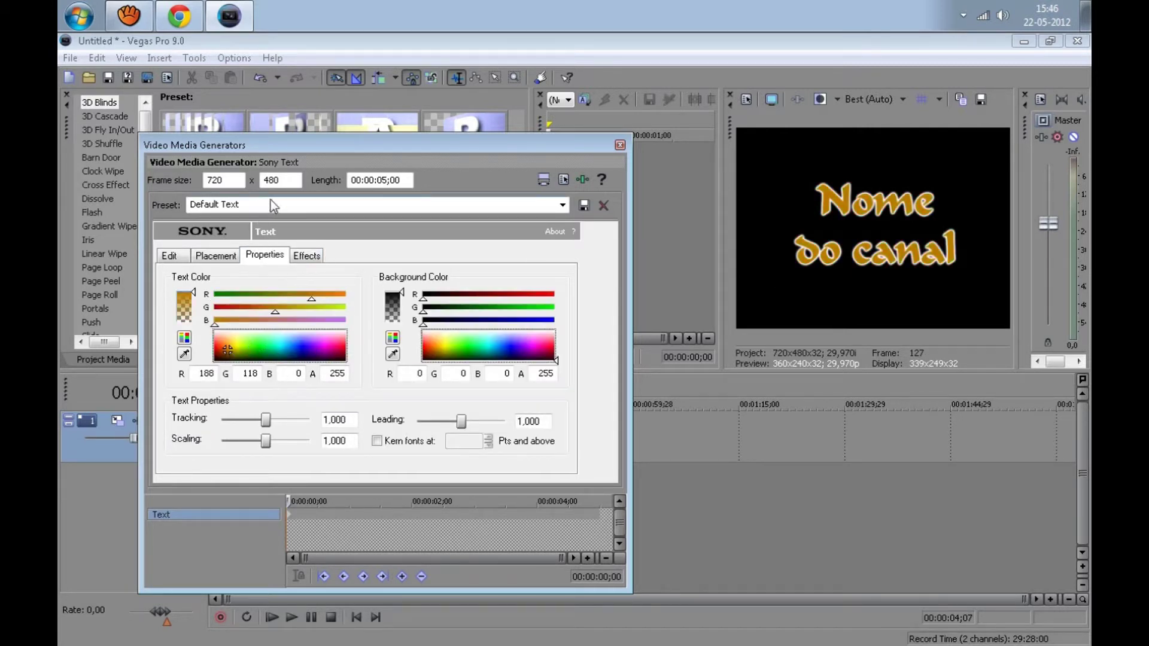
{"action": "left_click", "coordinate": [305, 256]}
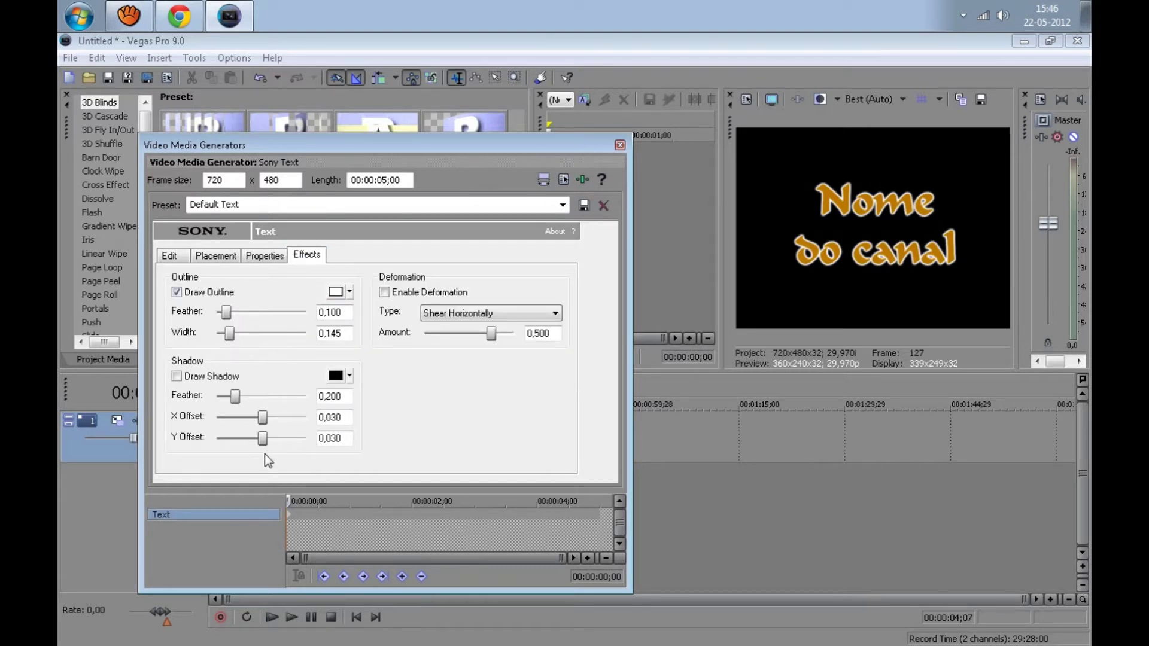
{"action": "left_click", "coordinate": [620, 145]}
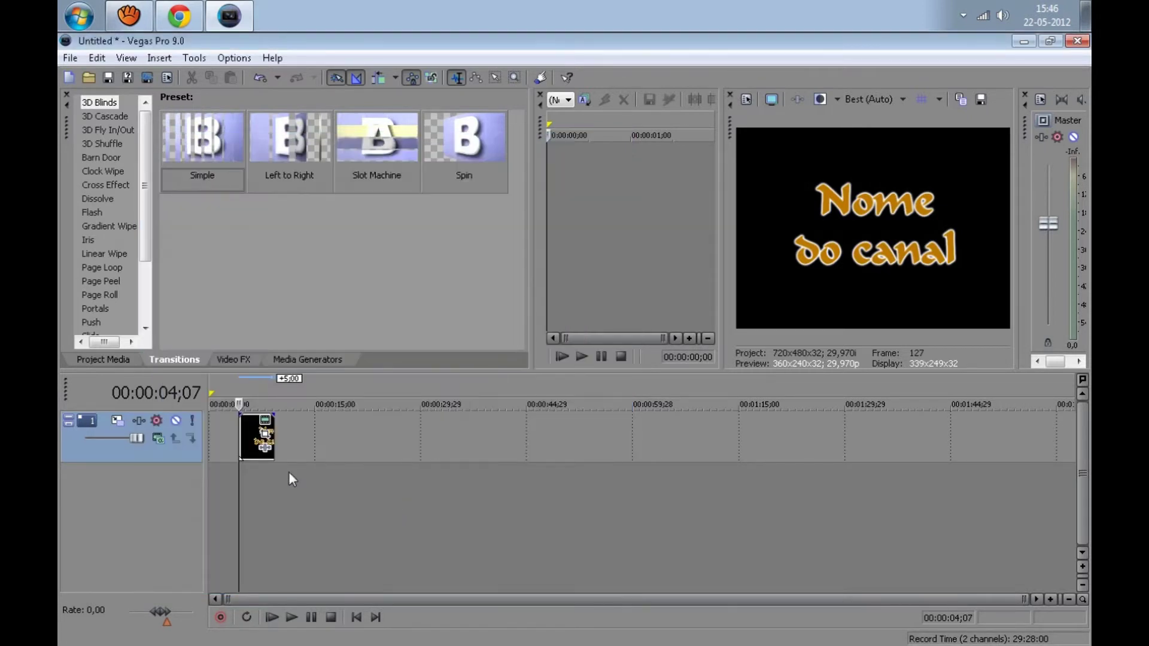
Move the text event to the start of the timeline and set its track's compositing mode to 3D Source Alpha.
{"action": "left_click", "coordinate": [324, 478]}
{"action": "left_click_drag", "start_coordinate": [250, 441], "coordinate": [205, 434]}
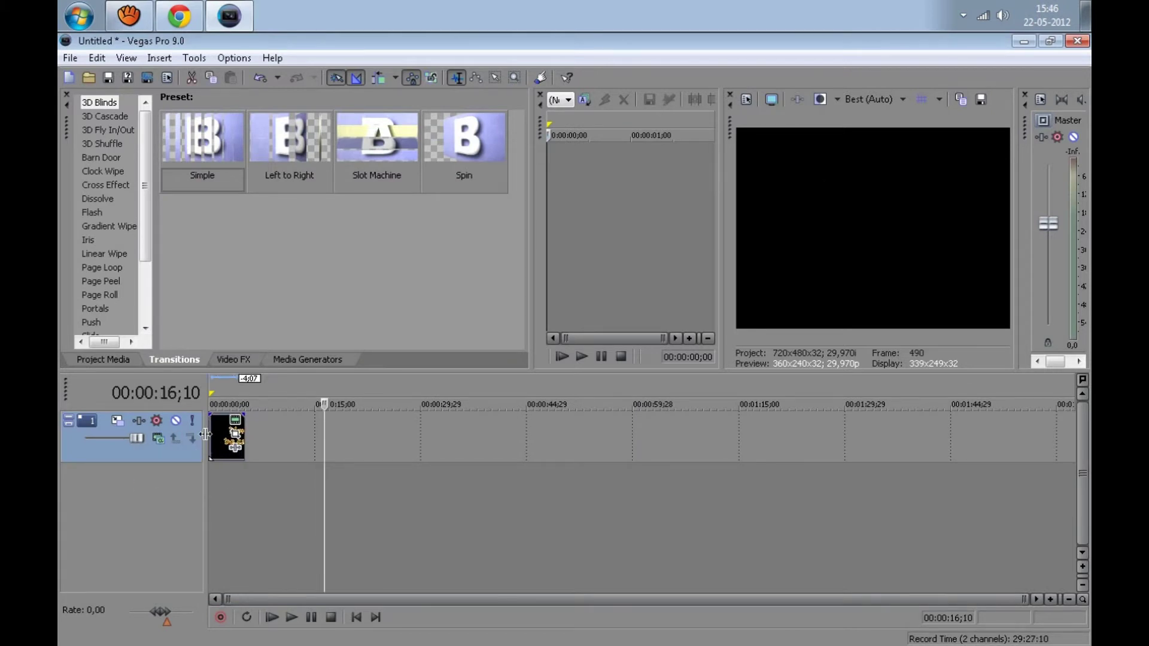
{"action": "left_click", "coordinate": [158, 439]}
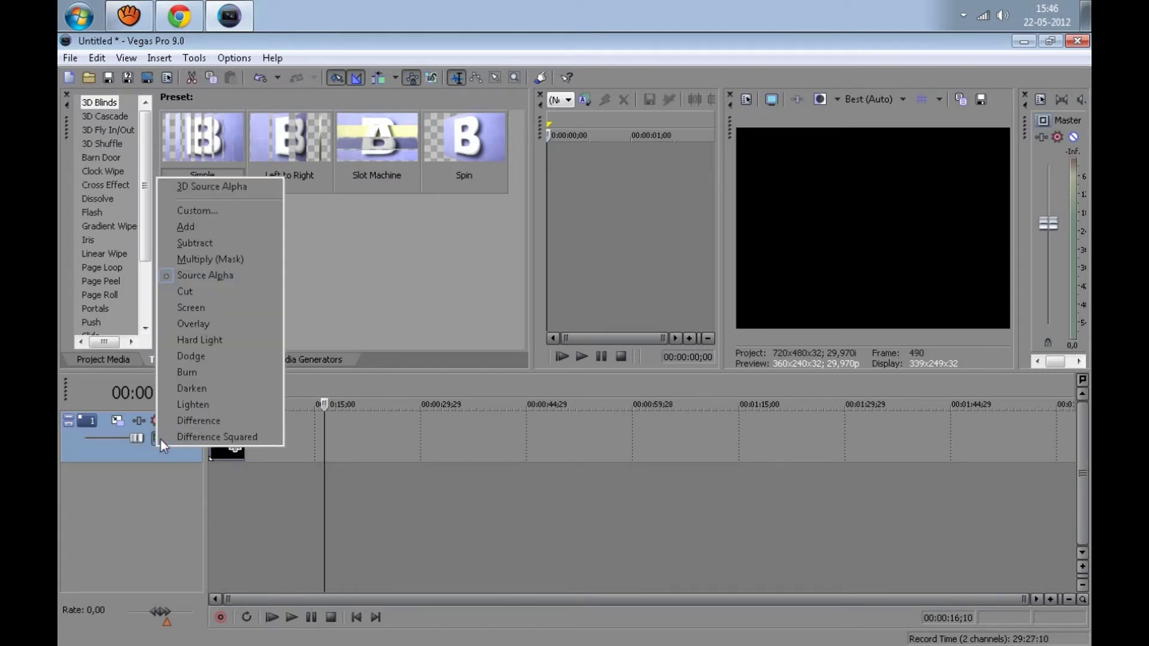
{"action": "left_click", "coordinate": [200, 188]}
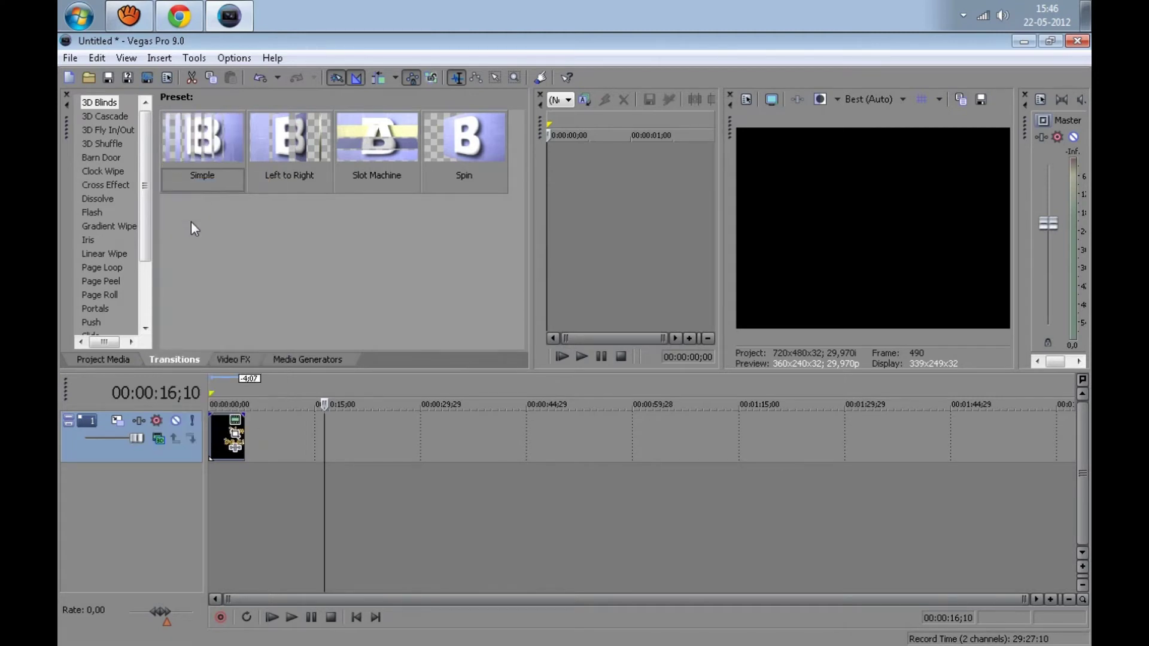
Open the title track's motion settings and position the title above the frame at about X -37.99, Y 379.86 for its first keyframe.
{"action": "left_click", "coordinate": [117, 422]}
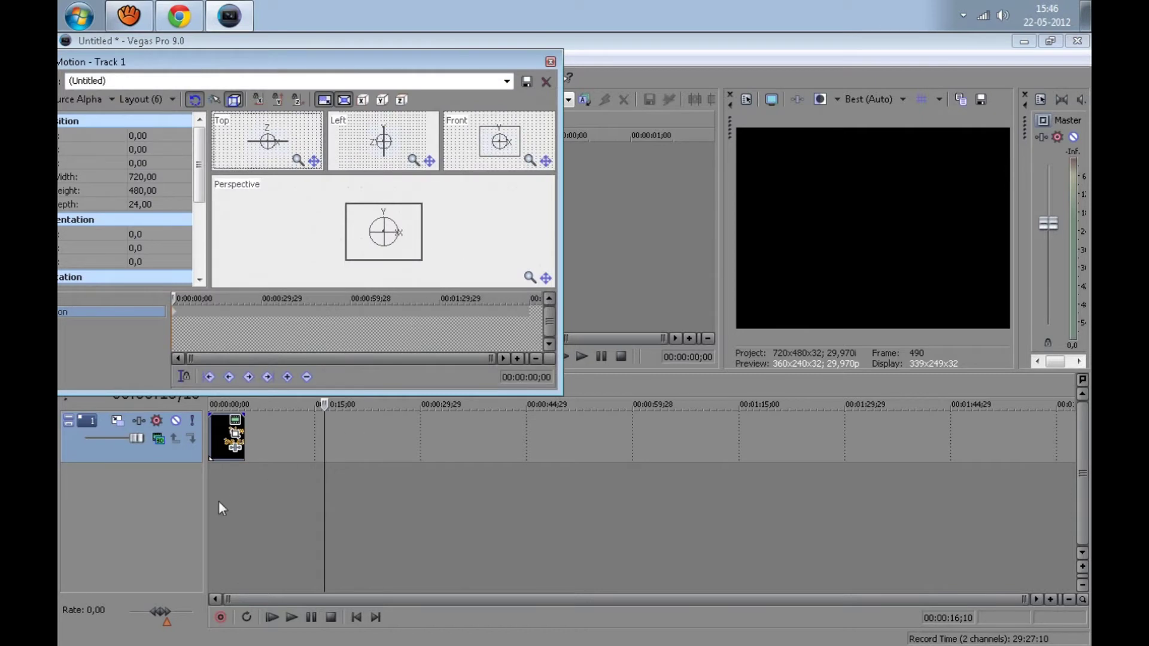
{"action": "left_click", "coordinate": [219, 500]}
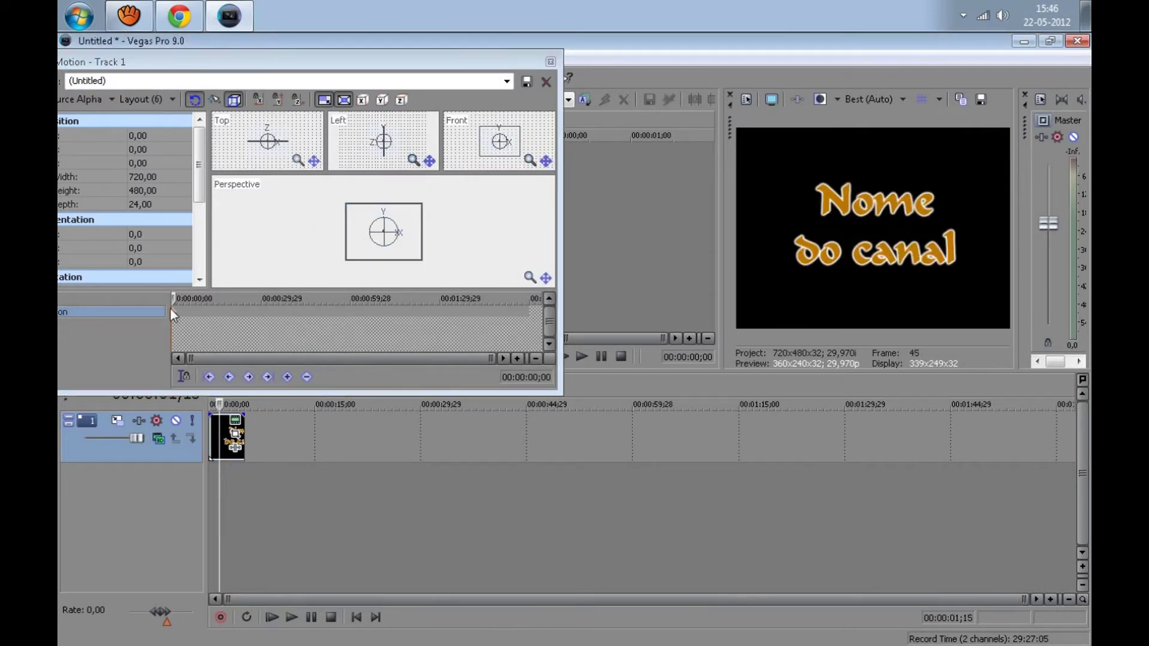
{"action": "left_click_drag", "start_coordinate": [364, 246], "coordinate": [358, 199]}
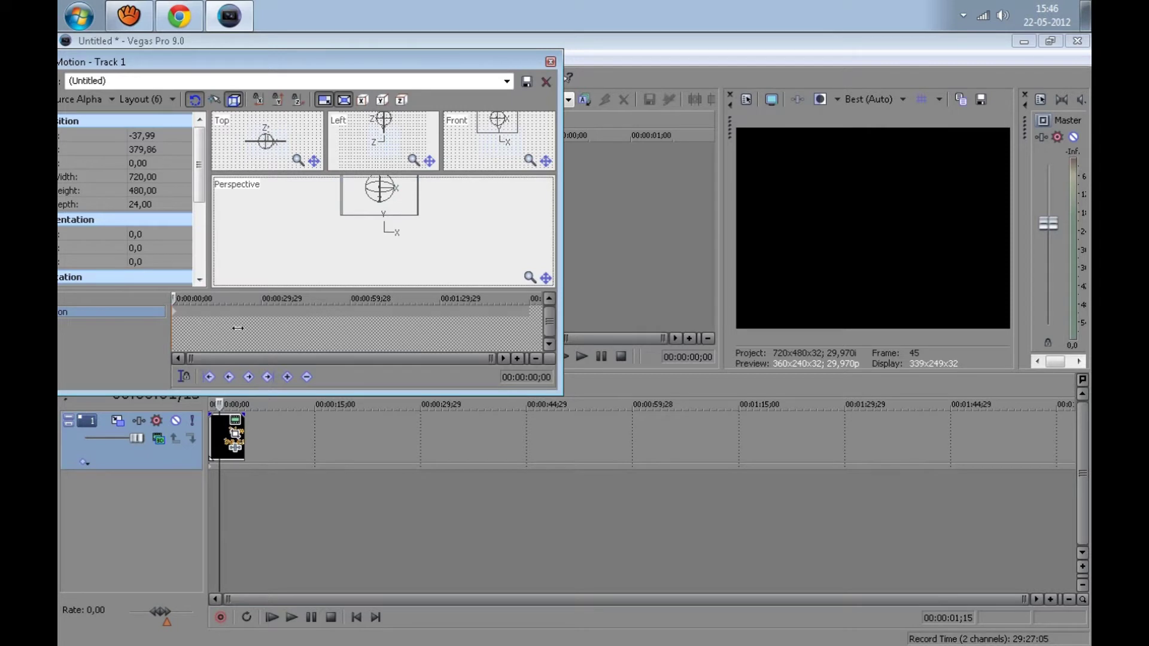
Keyframe the title lowered to about Y -75.97 at 00:00:01;00 and back at the frame's centre at 00:00:01;16.
{"action": "left_click_drag", "start_coordinate": [490, 359], "coordinate": [207, 365]}
{"action": "left_click_drag", "start_coordinate": [173, 297], "coordinate": [262, 297]}
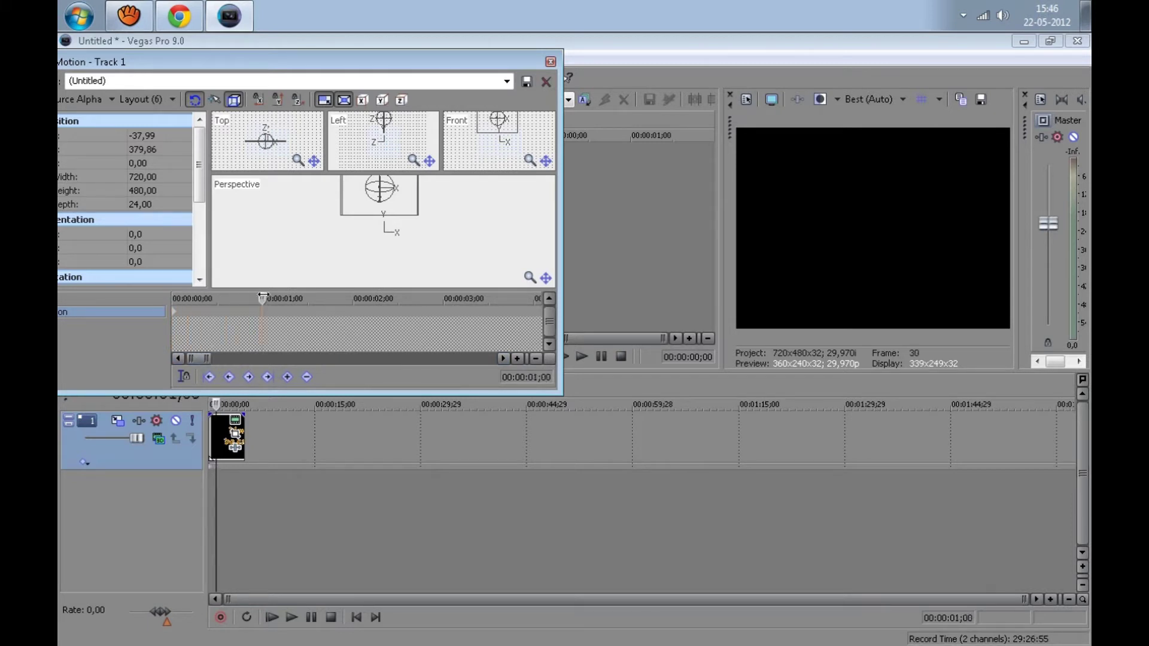
{"action": "left_click_drag", "start_coordinate": [361, 208], "coordinate": [364, 263]}
{"action": "left_click_drag", "start_coordinate": [276, 298], "coordinate": [310, 298]}
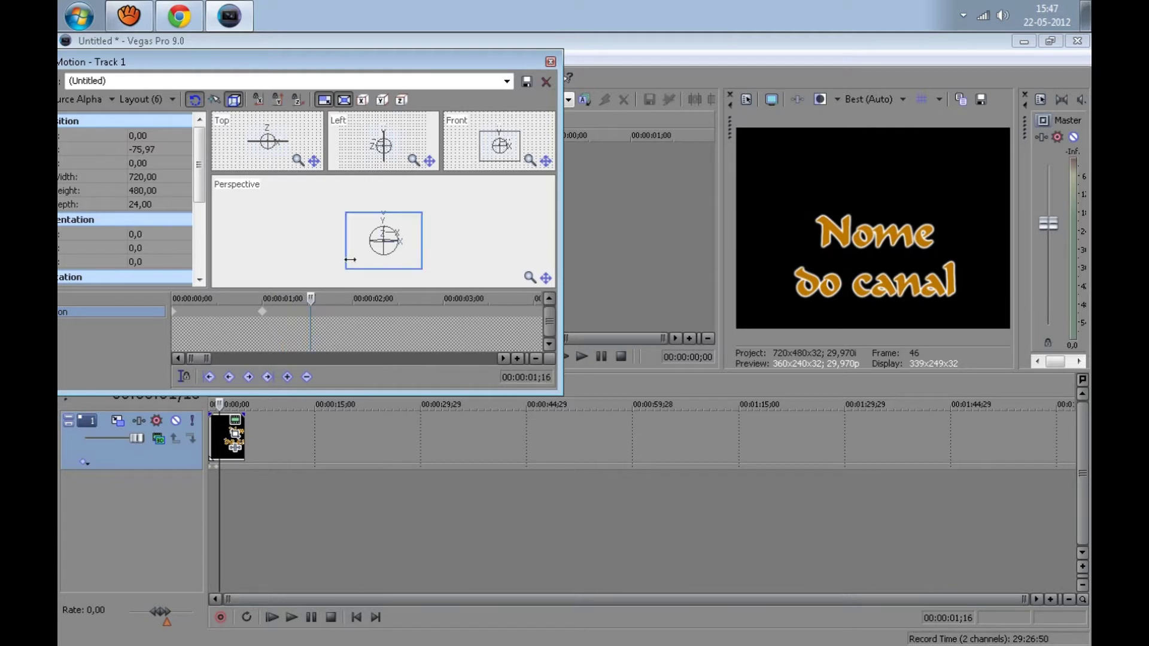
{"action": "left_click_drag", "start_coordinate": [357, 256], "coordinate": [356, 248]}
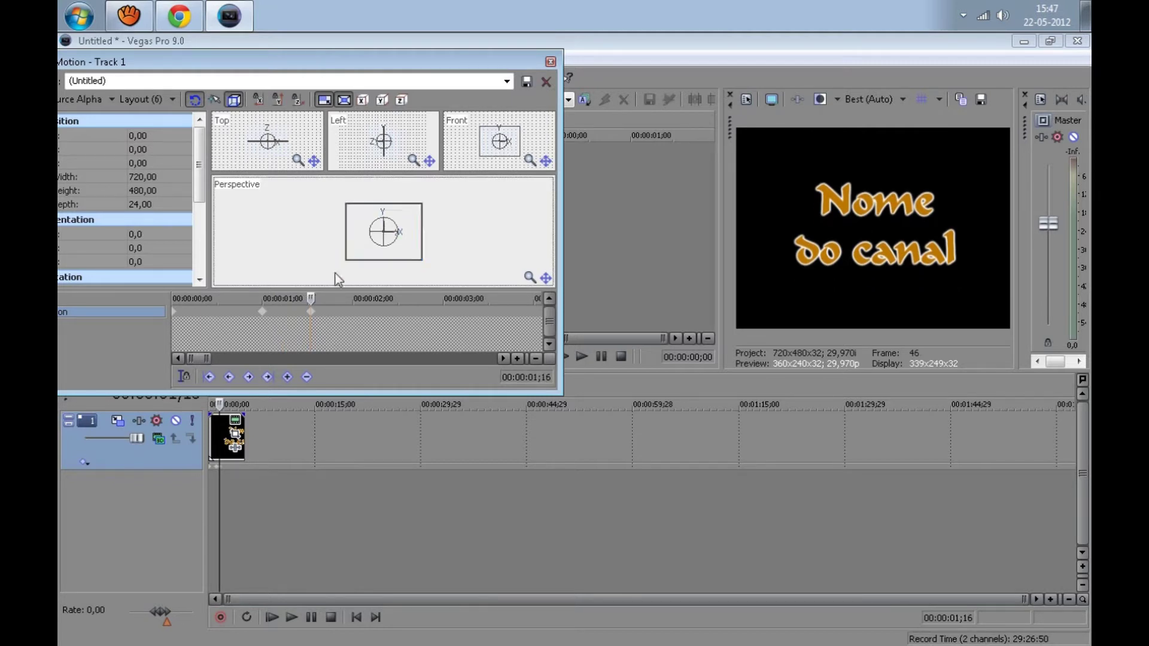
Keyframe the title with a Z orientation of about -58.3 at 00:00:02;15 and an X orientation of about 172.9 at 00:00:02;27.
{"action": "left_click_drag", "start_coordinate": [315, 301], "coordinate": [398, 297]}
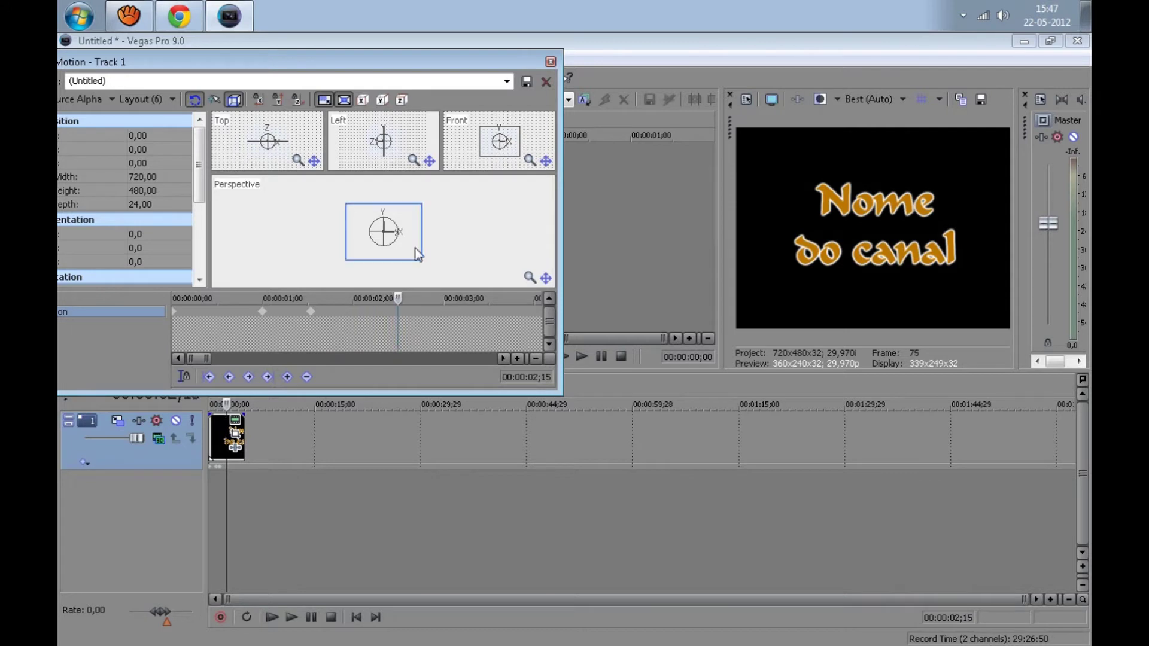
{"action": "left_click_drag", "start_coordinate": [399, 244], "coordinate": [419, 205]}
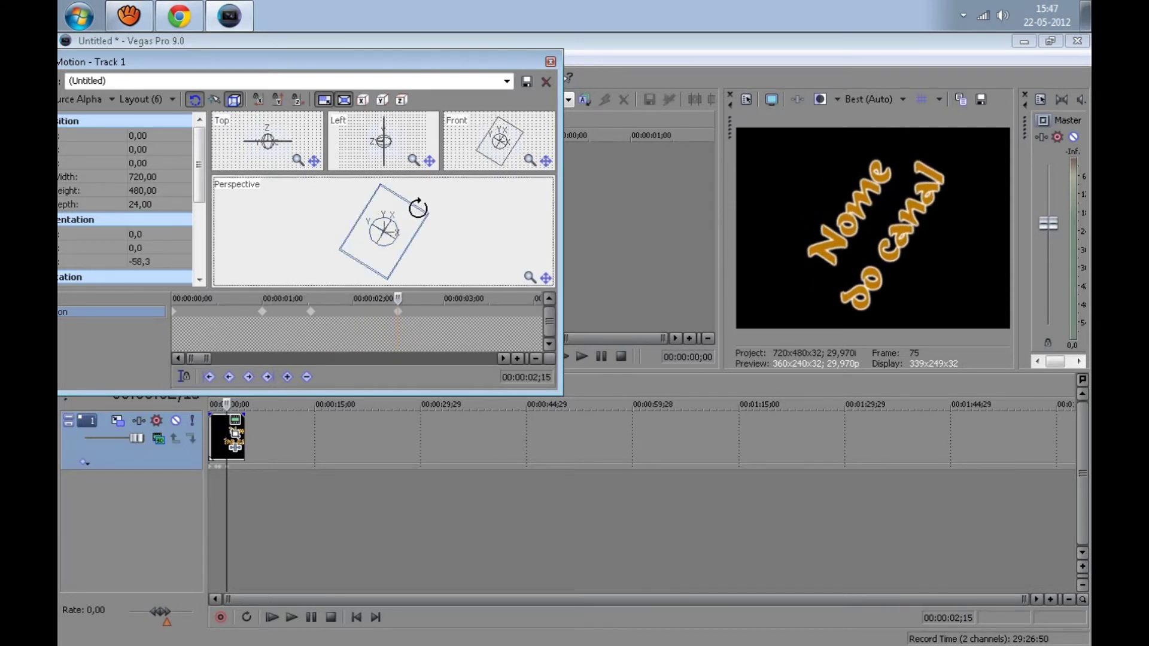
{"action": "left_click_drag", "start_coordinate": [399, 297], "coordinate": [434, 298]}
{"action": "left_click_drag", "start_coordinate": [392, 239], "coordinate": [425, 239]}
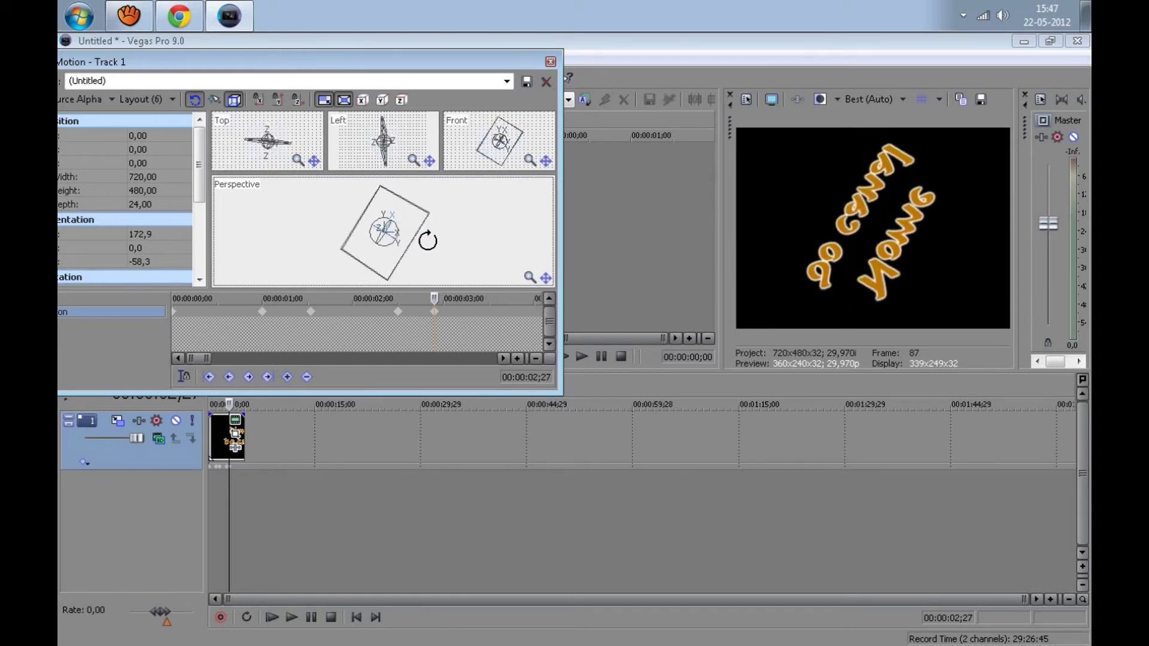
Keyframe the title's XYZ orientation at about -176.3, 6.1, -179.4 at 00:00:03;06 and about -3.7, -4.3, 0.7 at 00:00:03;11.
{"action": "left_click_drag", "start_coordinate": [434, 298], "coordinate": [462, 298]}
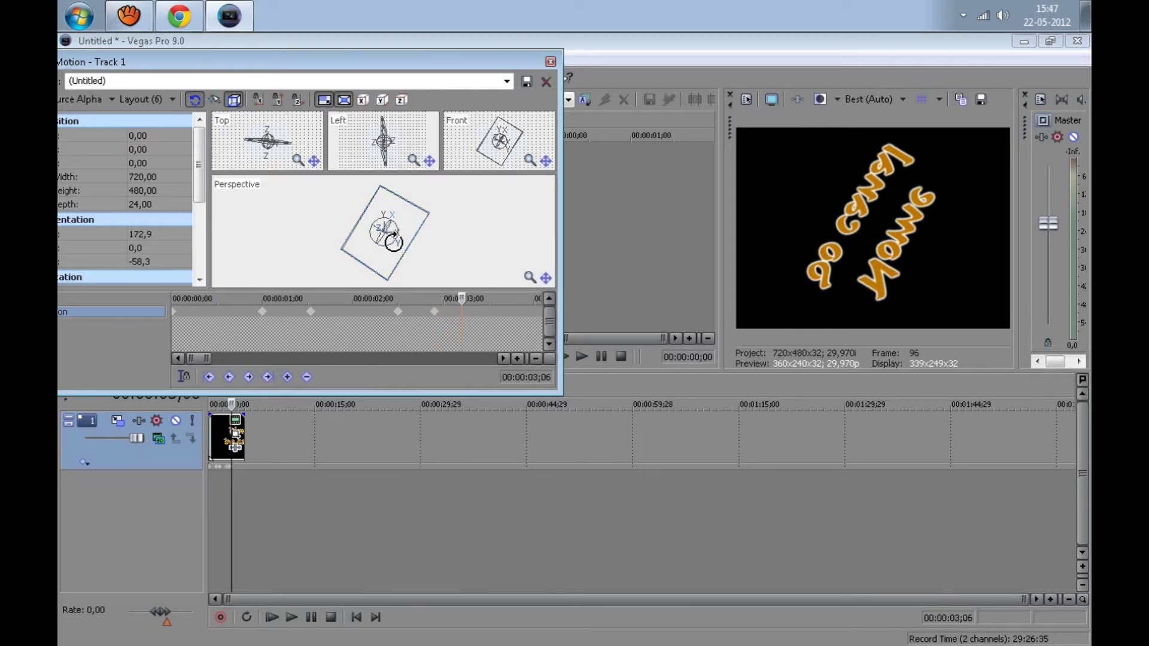
{"action": "left_click_drag", "start_coordinate": [388, 241], "coordinate": [425, 162]}
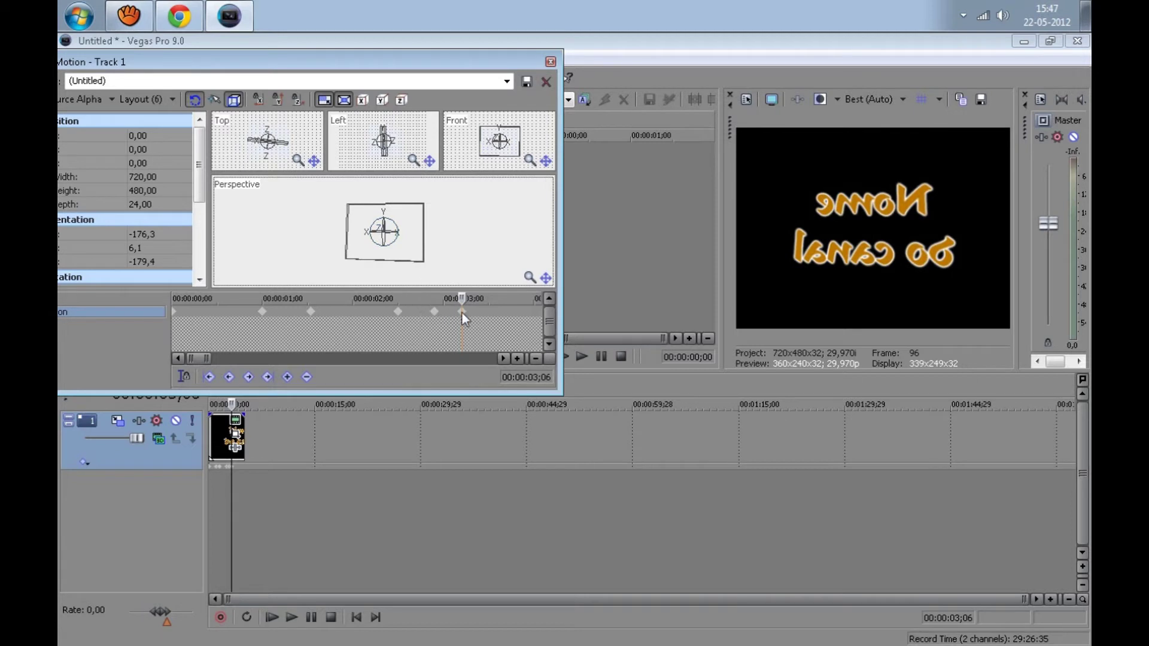
{"action": "left_click_drag", "start_coordinate": [462, 296], "coordinate": [477, 297]}
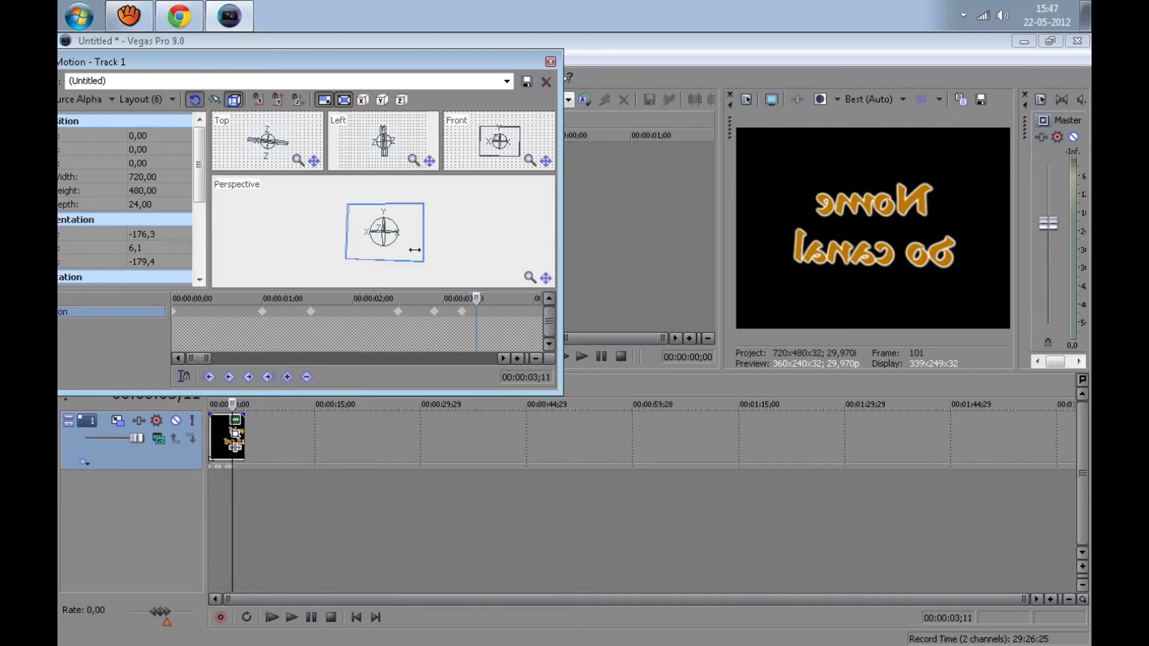
{"action": "left_click_drag", "start_coordinate": [374, 231], "coordinate": [399, 232]}
Add a keyframe at 00:00:03;14 tilting the title to an orientation of about X -4.3, Y -25.6, Z -4.1.
{"action": "left_click_drag", "start_coordinate": [480, 298], "coordinate": [487, 298]}
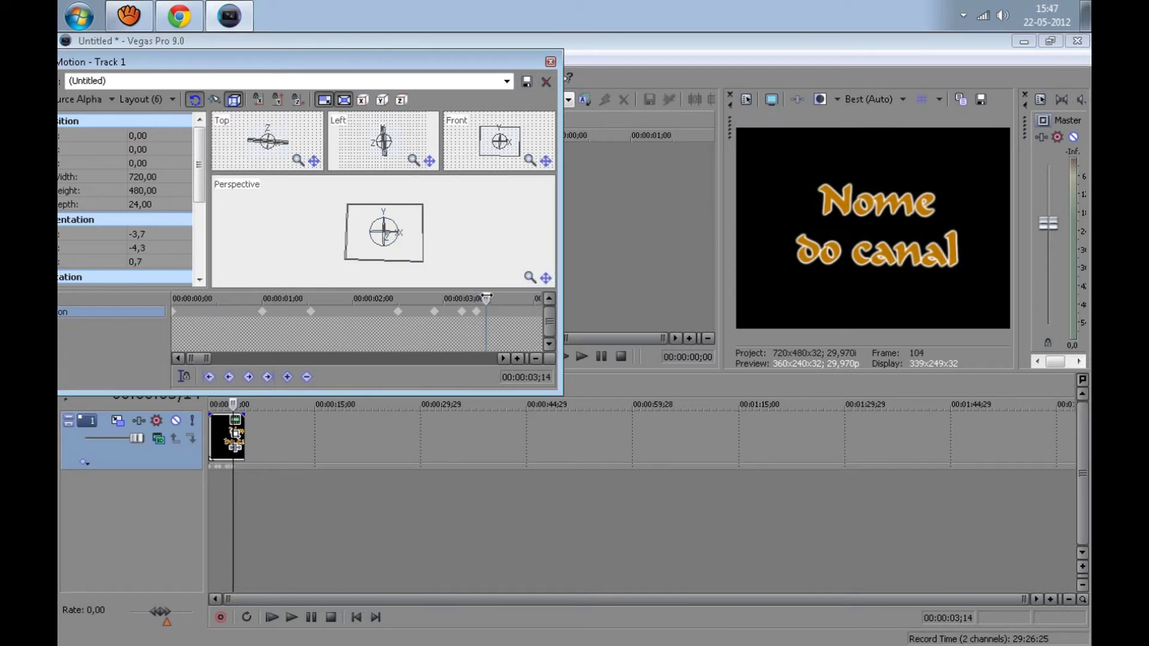
{"action": "left_click", "coordinate": [395, 243]}
{"action": "left_click_drag", "start_coordinate": [392, 242], "coordinate": [483, 206]}
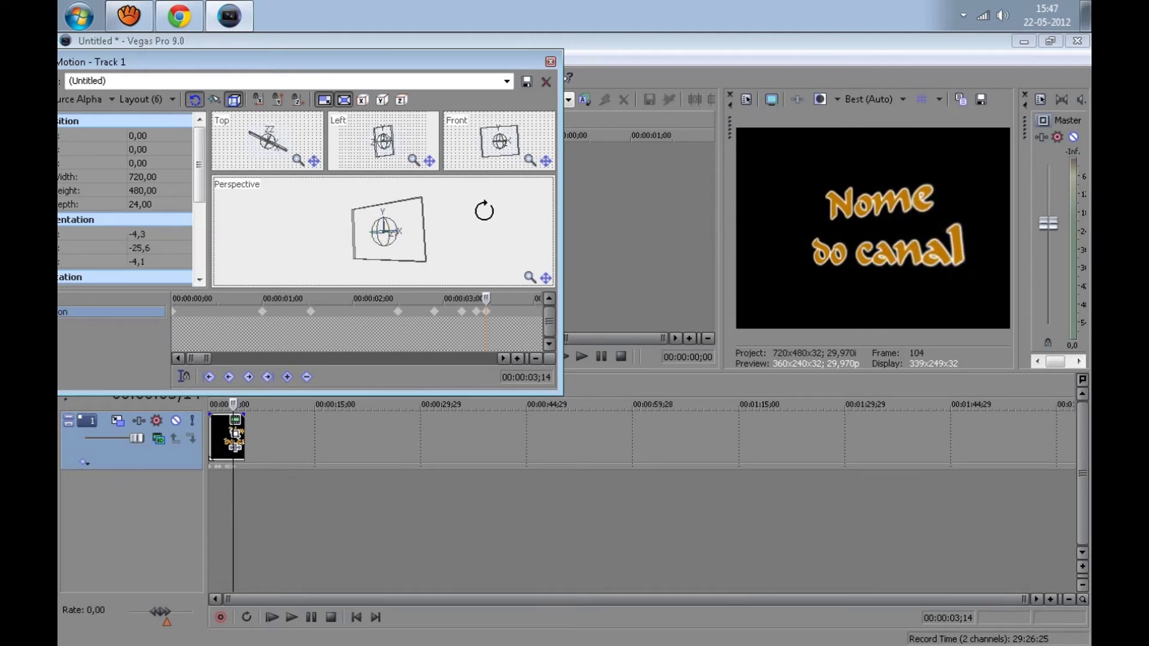
Apply the Default motion preset to a final keyframe at 00:00:04;00 and close the track motion settings.
{"action": "left_click_drag", "start_coordinate": [491, 296], "coordinate": [531, 296]}
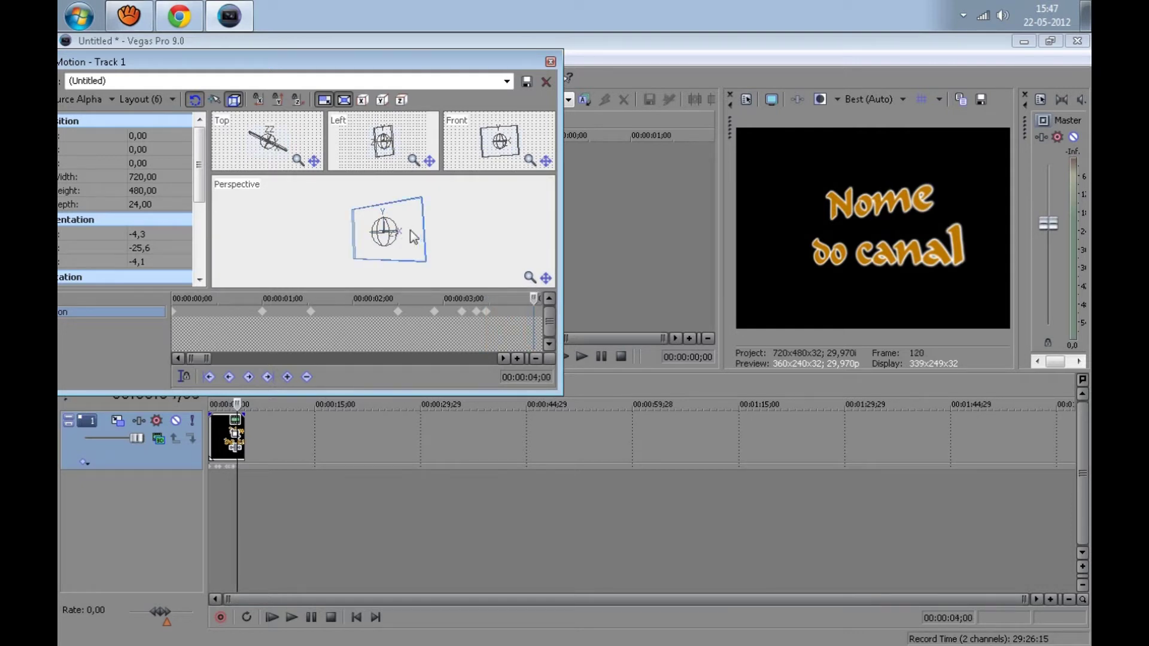
{"action": "mouse_move", "coordinate": [430, 234]}
{"action": "left_mouse_down"}
{"action": "mouse_move", "coordinate": [559, 226]}
{"action": "mouse_move", "coordinate": [412, 188]}
{"action": "mouse_move", "coordinate": [433, 251]}
{"action": "left_mouse_up"}
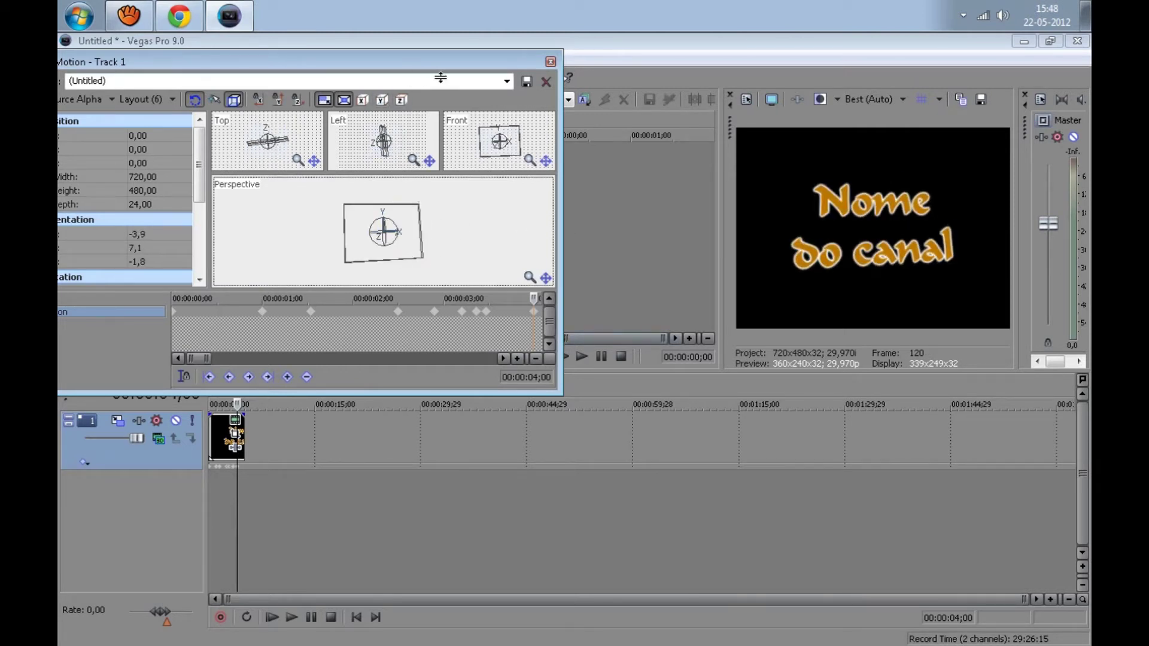
{"action": "left_click", "coordinate": [507, 81]}
{"action": "left_click", "coordinate": [287, 93]}
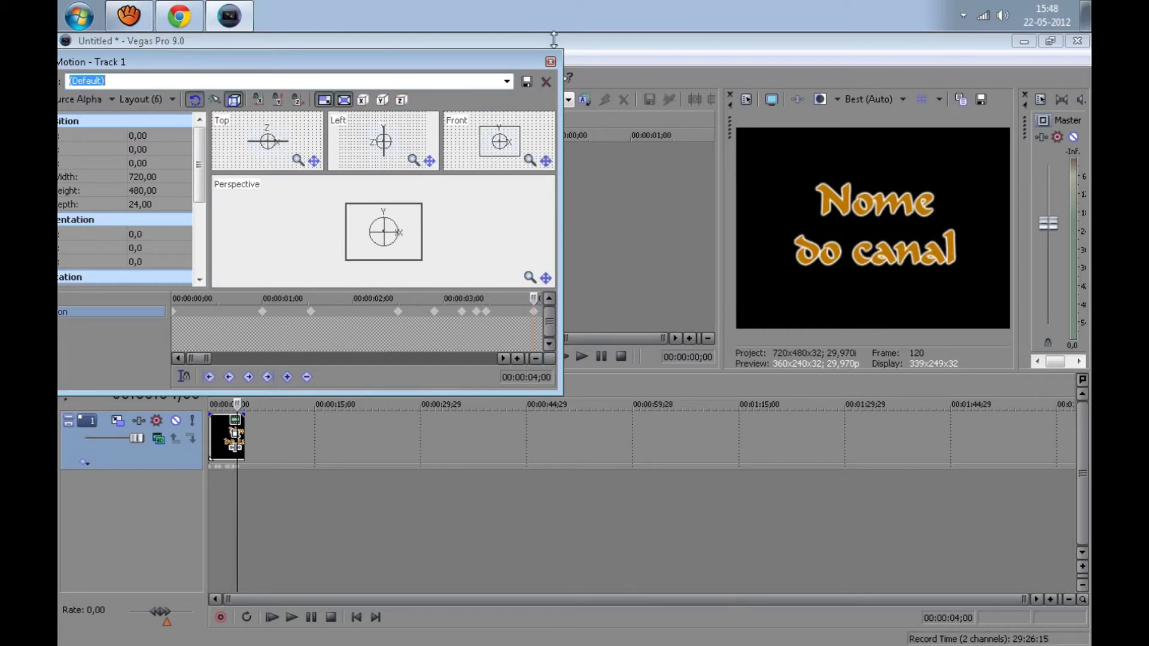
{"action": "left_click", "coordinate": [550, 62]}
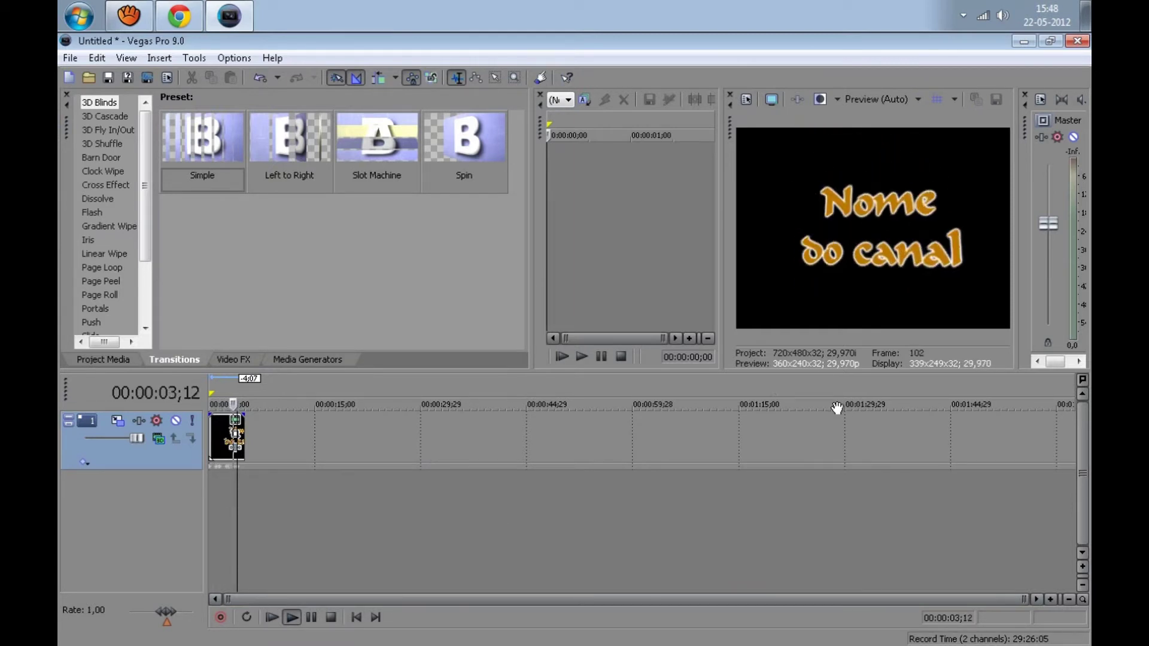
Preview the title animation and return to the start of the timeline.
{"action": "left_click", "coordinate": [318, 616]}
{"action": "left_click", "coordinate": [356, 617]}
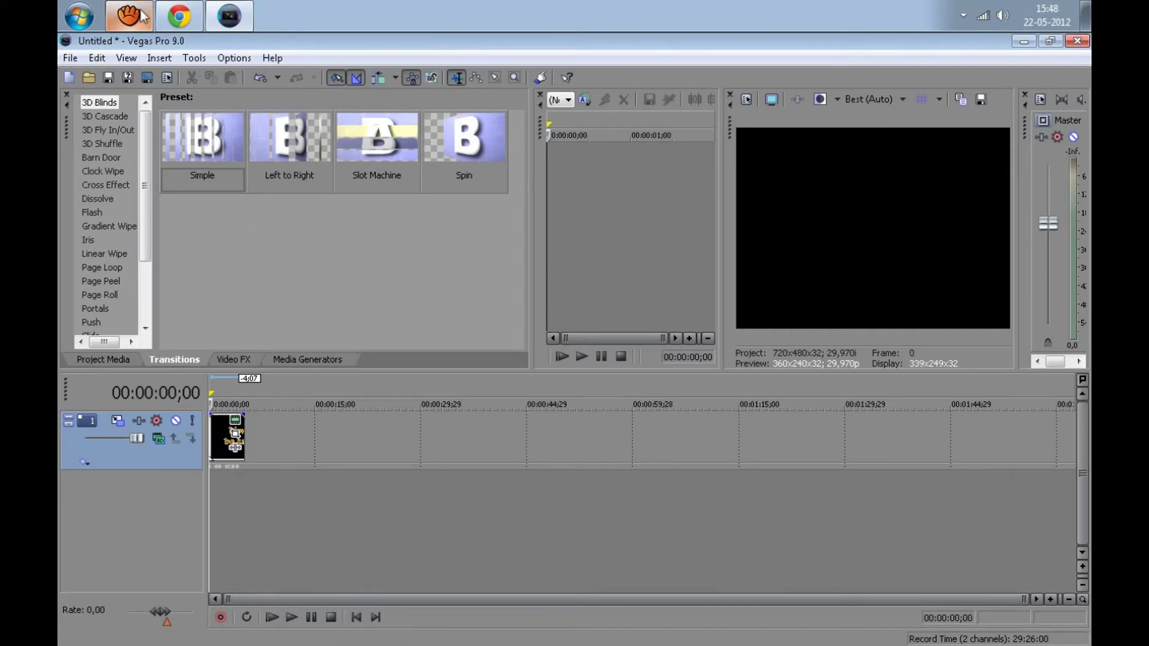
Add the Avicii Levels MP3 from the Documents library to the start of the timeline on a new track below the title.
{"action": "left_click", "coordinate": [79, 16]}
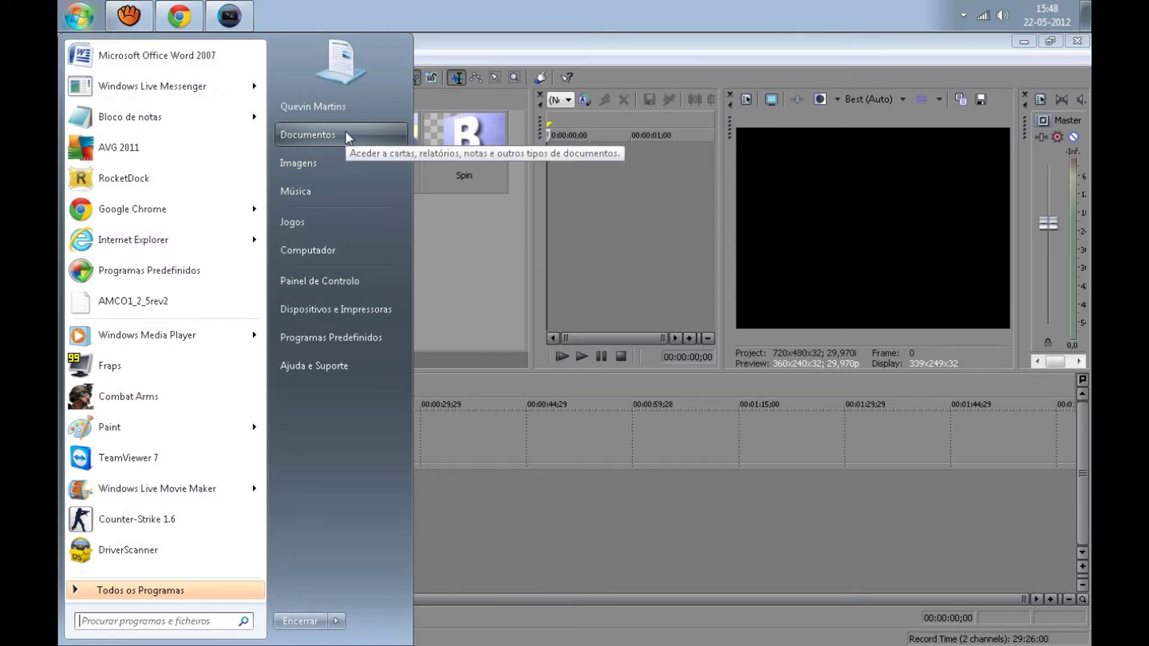
{"action": "left_click", "coordinate": [347, 136]}
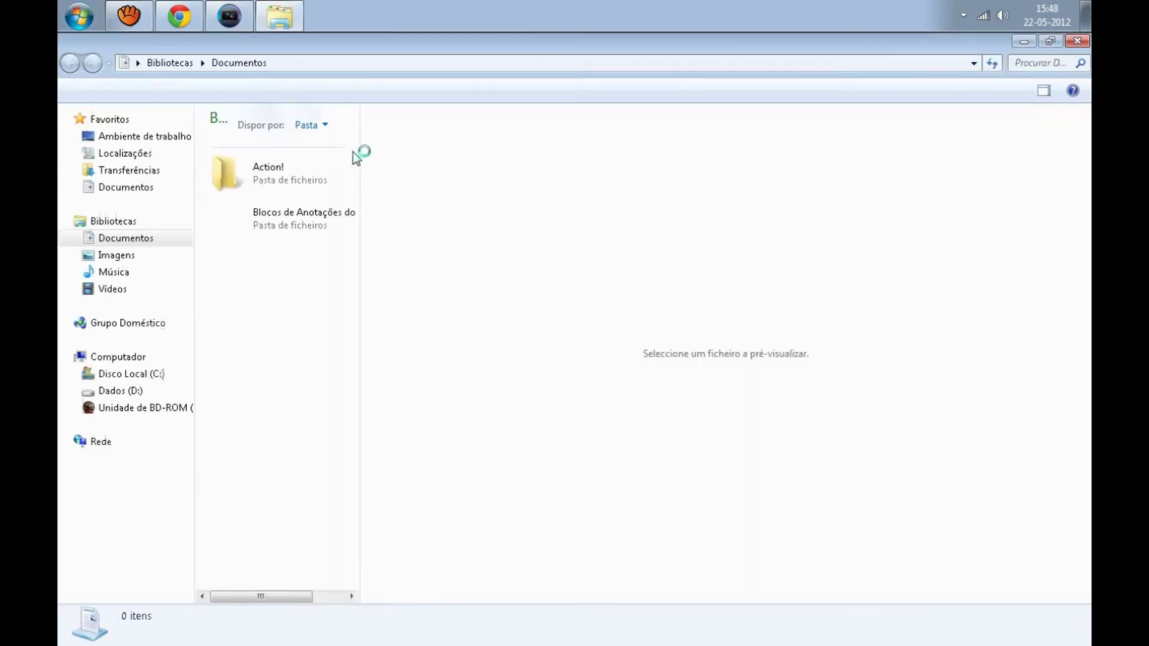
{"action": "left_click_drag", "start_coordinate": [356, 181], "coordinate": [353, 303]}
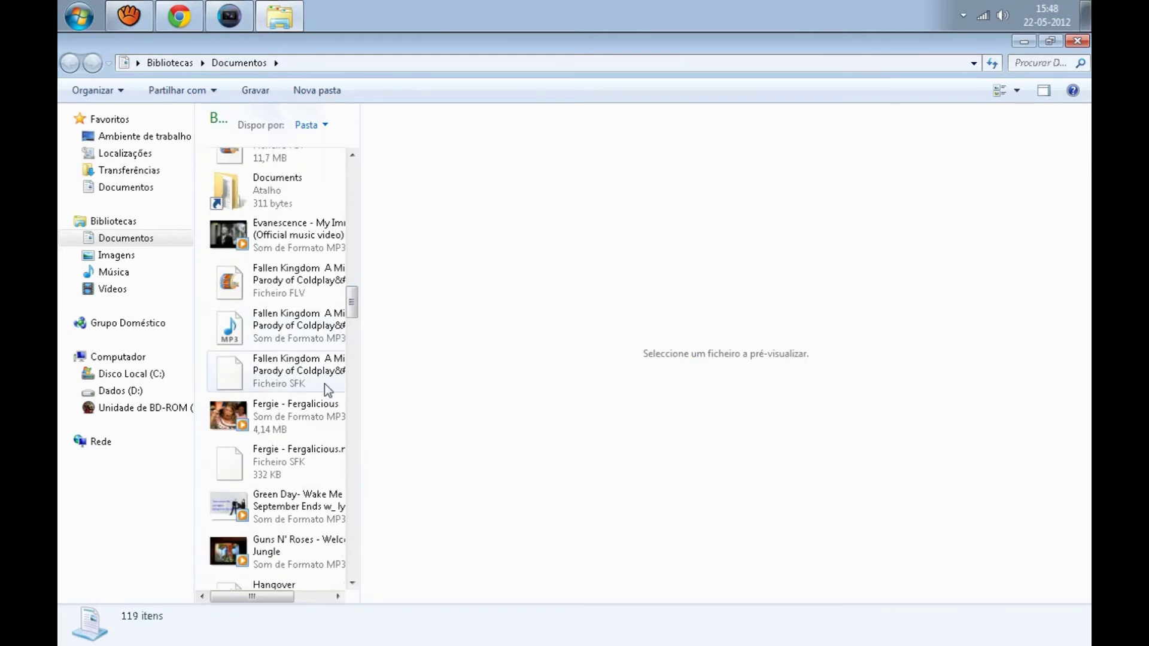
{"action": "scroll", "coordinate": [277, 300], "scroll_direction": "up", "scroll_amount": 5}
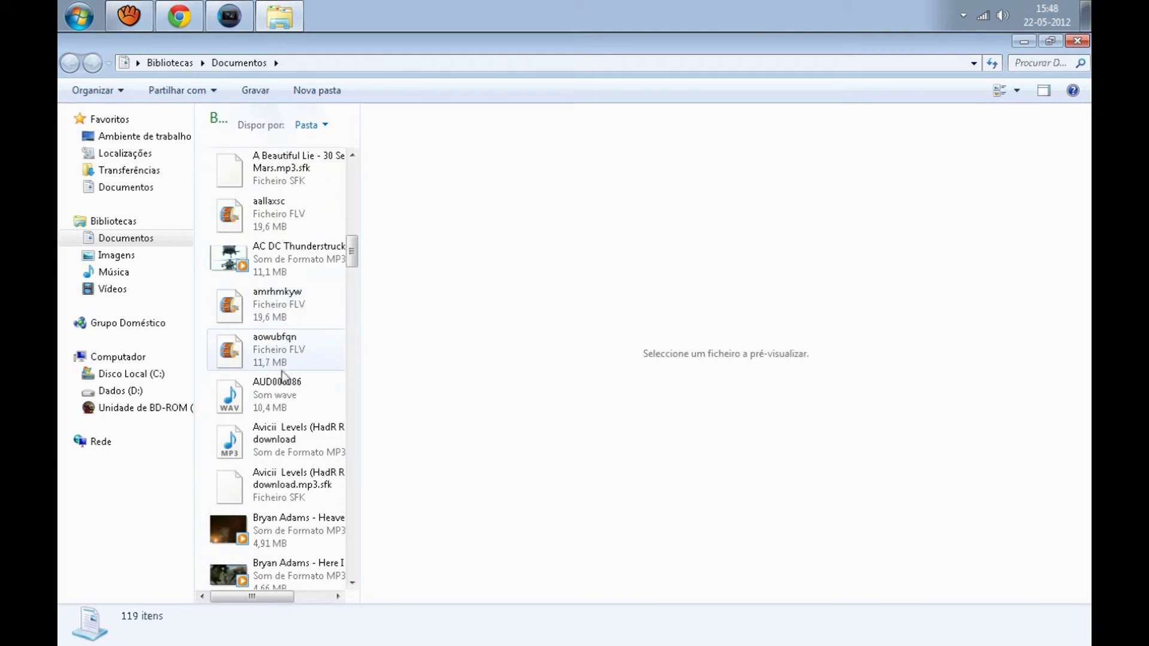
{"action": "left_click_drag", "start_coordinate": [281, 440], "coordinate": [230, 437]}
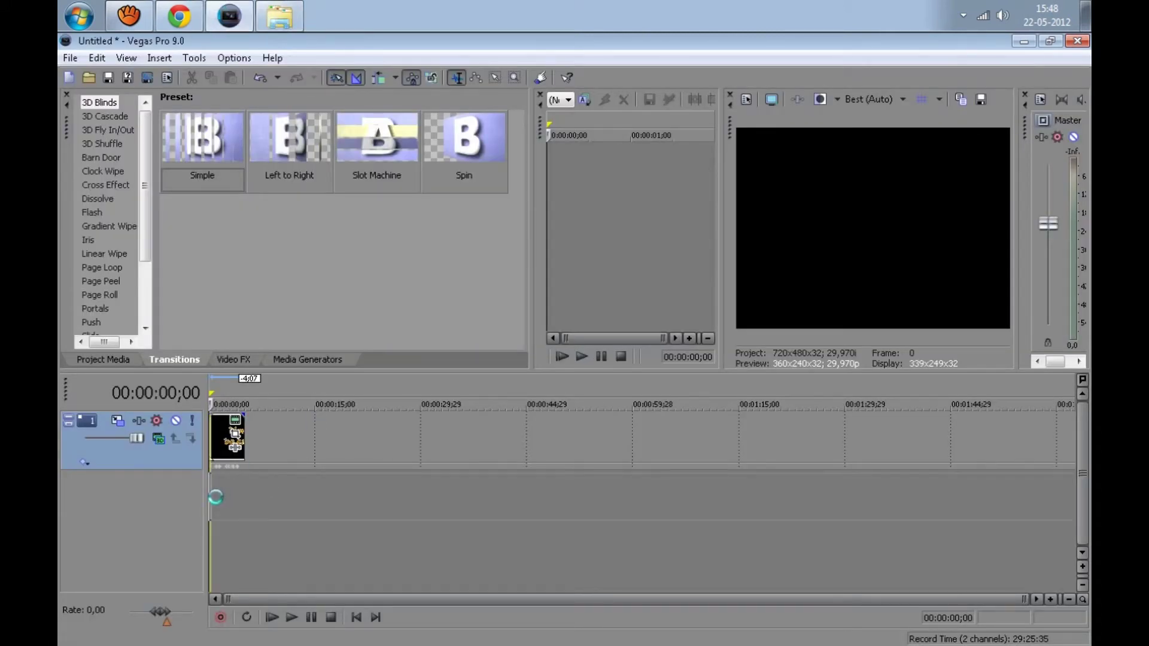
Trim the end of the music event to the title's end and play the intro from the start.
{"action": "left_click_drag", "start_coordinate": [1055, 495], "coordinate": [226, 498]}
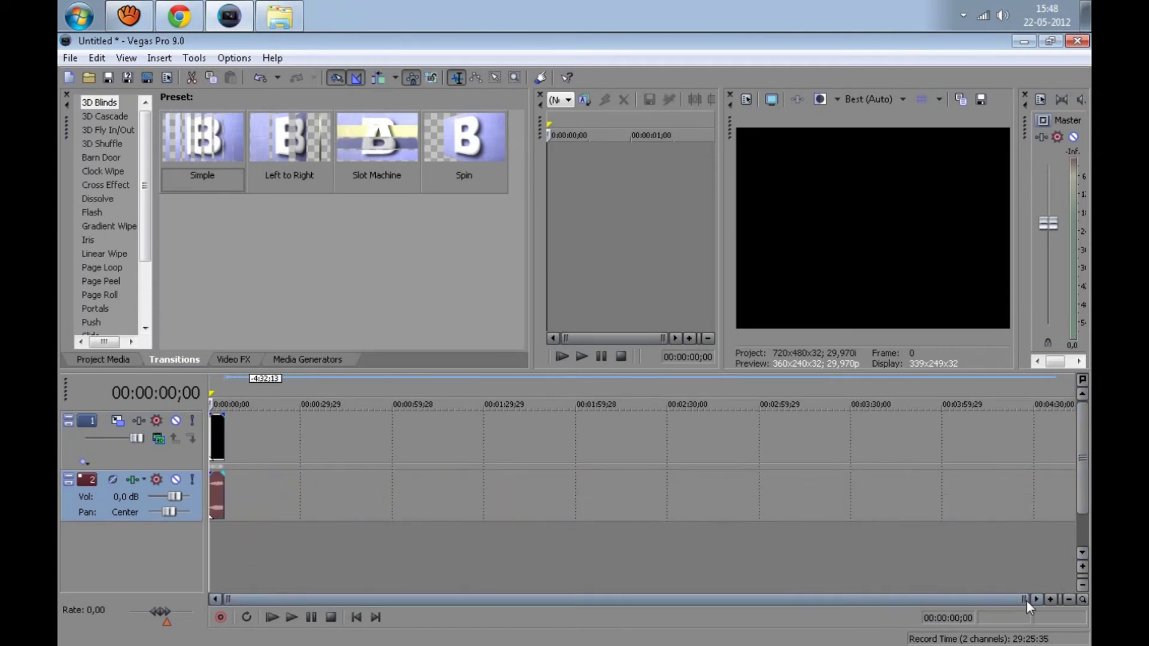
{"action": "left_click_drag", "start_coordinate": [1026, 601], "coordinate": [348, 600]}
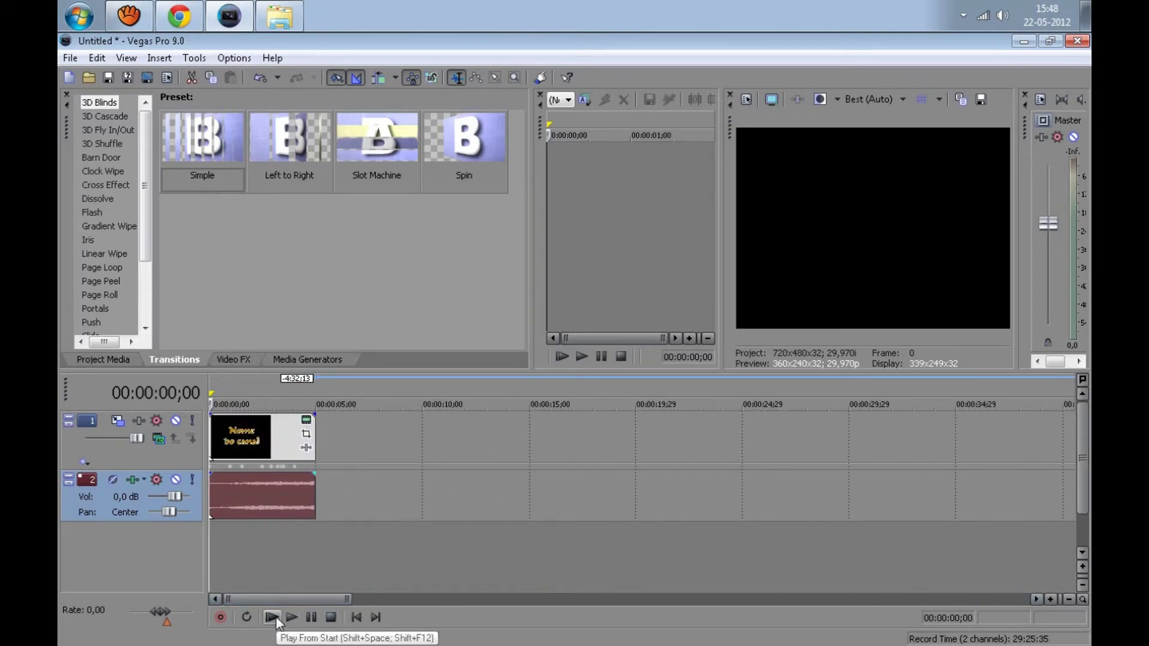
{"action": "left_click", "coordinate": [272, 618]}
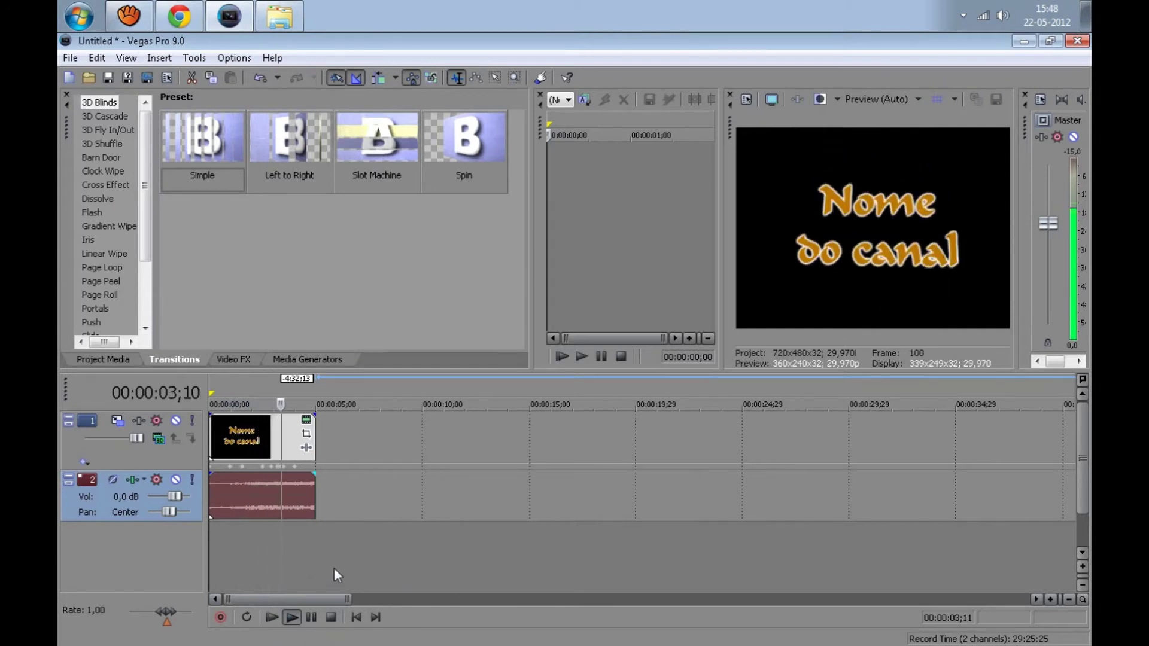
{"action": "left_click", "coordinate": [355, 617]}
{"action": "left_click", "coordinate": [332, 617]}
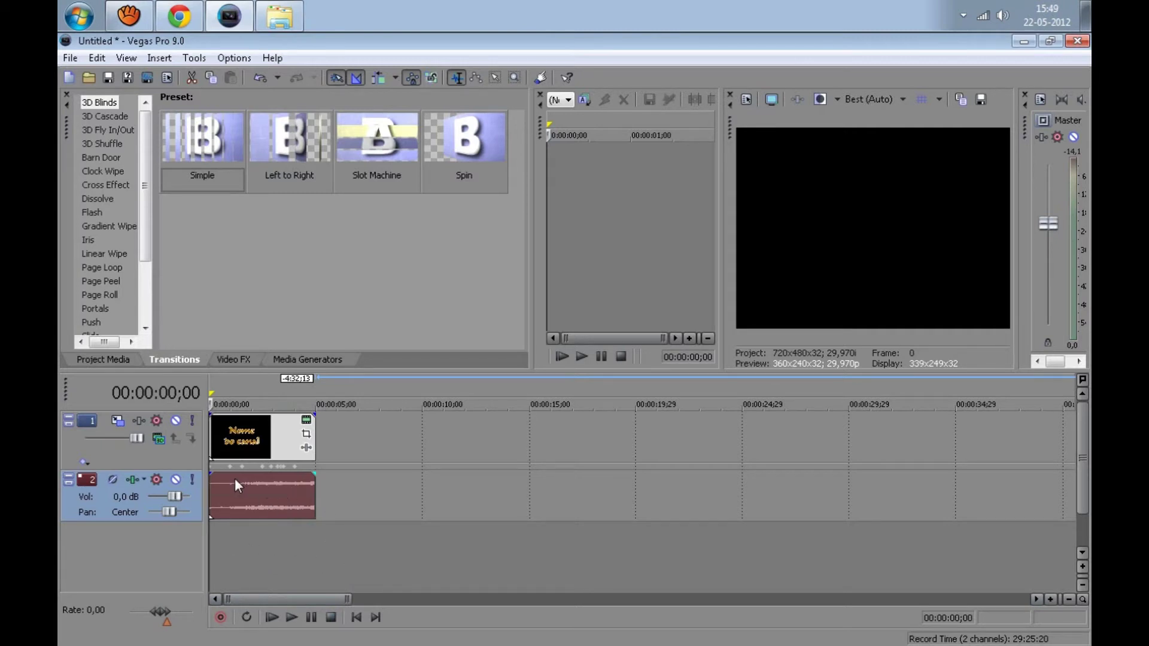
Extend the music event to about 27 seconds and audition different passages to choose a starting point at 00:00:11;21.
{"action": "left_click_drag", "start_coordinate": [313, 507], "coordinate": [781, 499]}
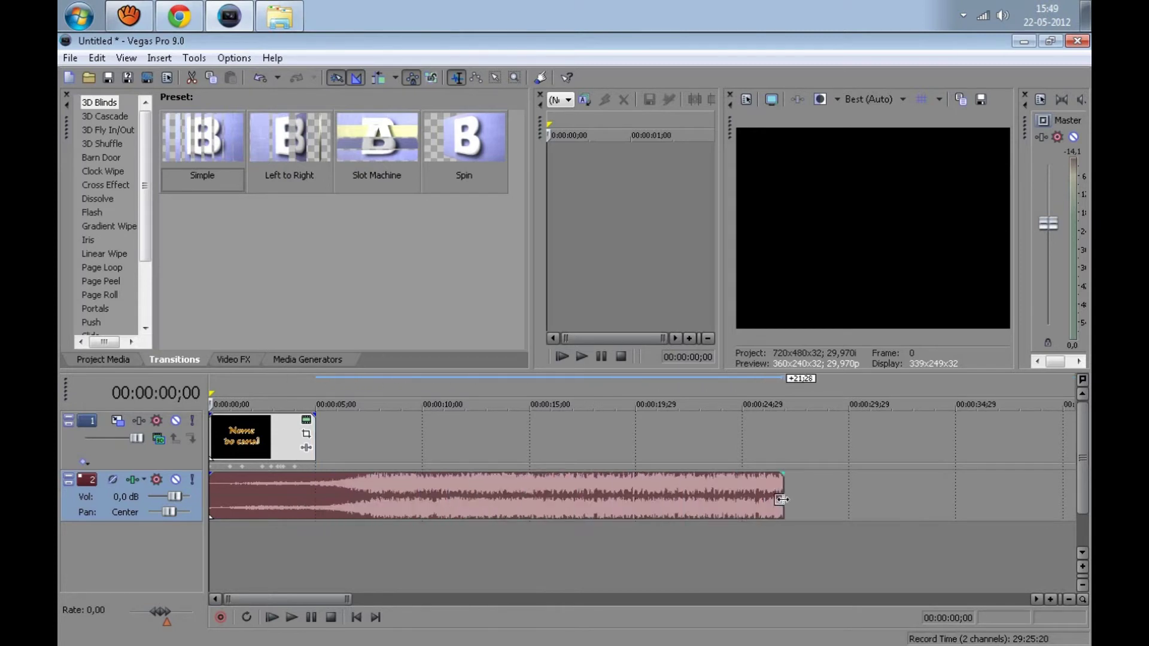
{"action": "left_click", "coordinate": [420, 558]}
{"action": "left_click", "coordinate": [290, 618]}
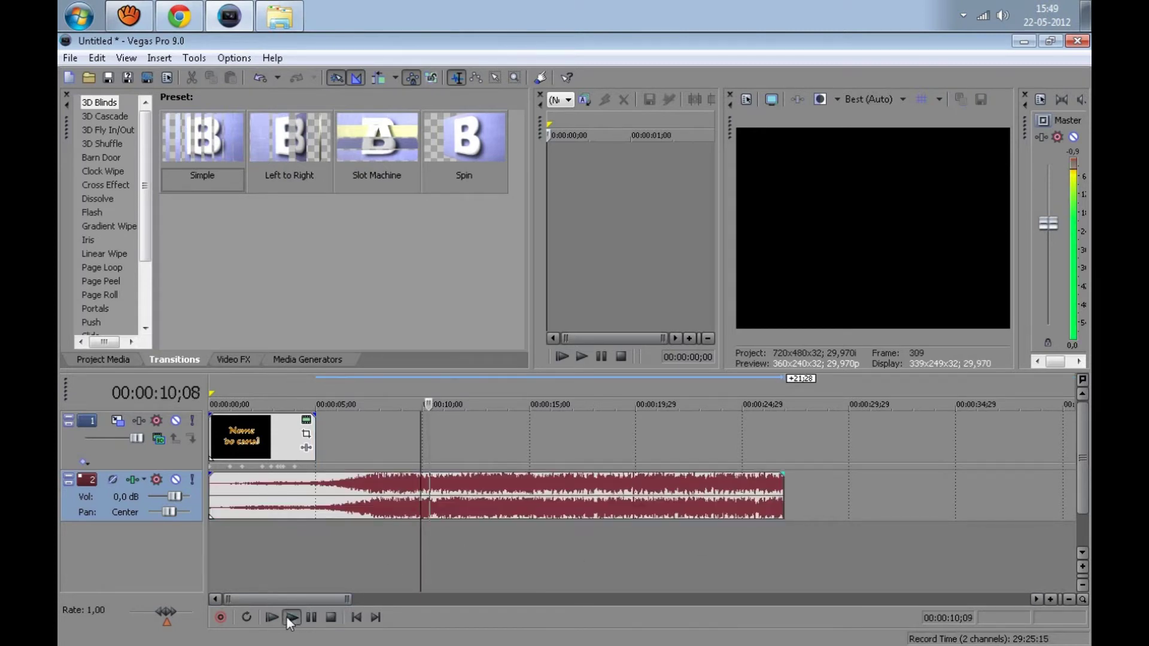
{"action": "left_click", "coordinate": [579, 534]}
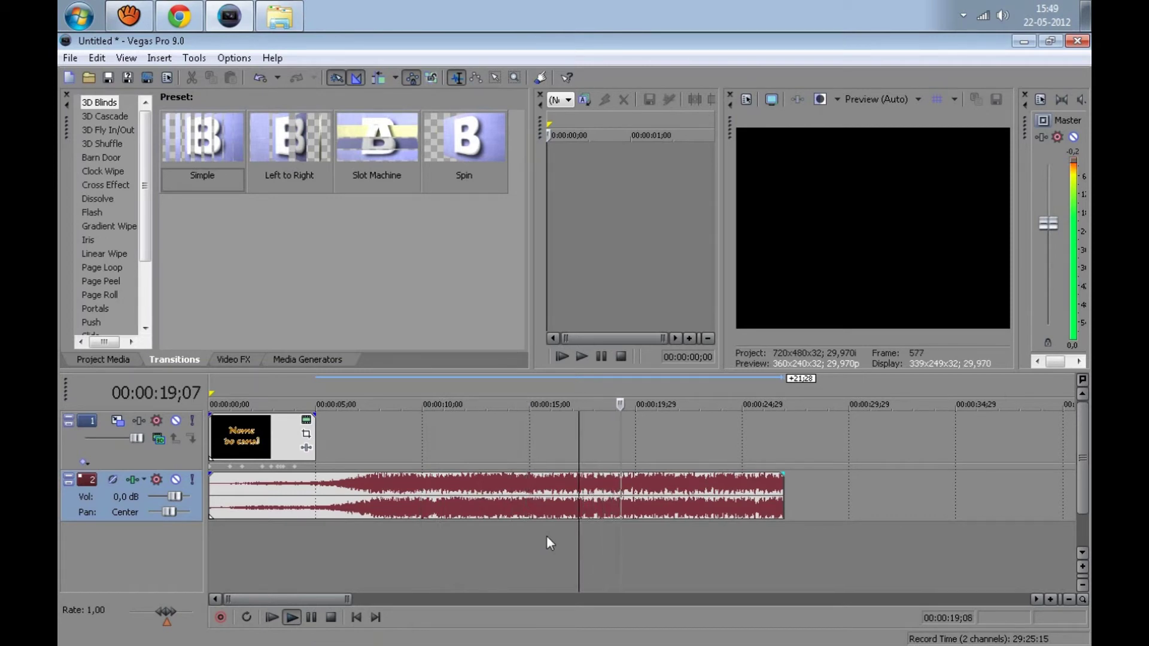
{"action": "left_click", "coordinate": [523, 542]}
{"action": "left_click", "coordinate": [506, 542]}
{"action": "left_click", "coordinate": [473, 541]}
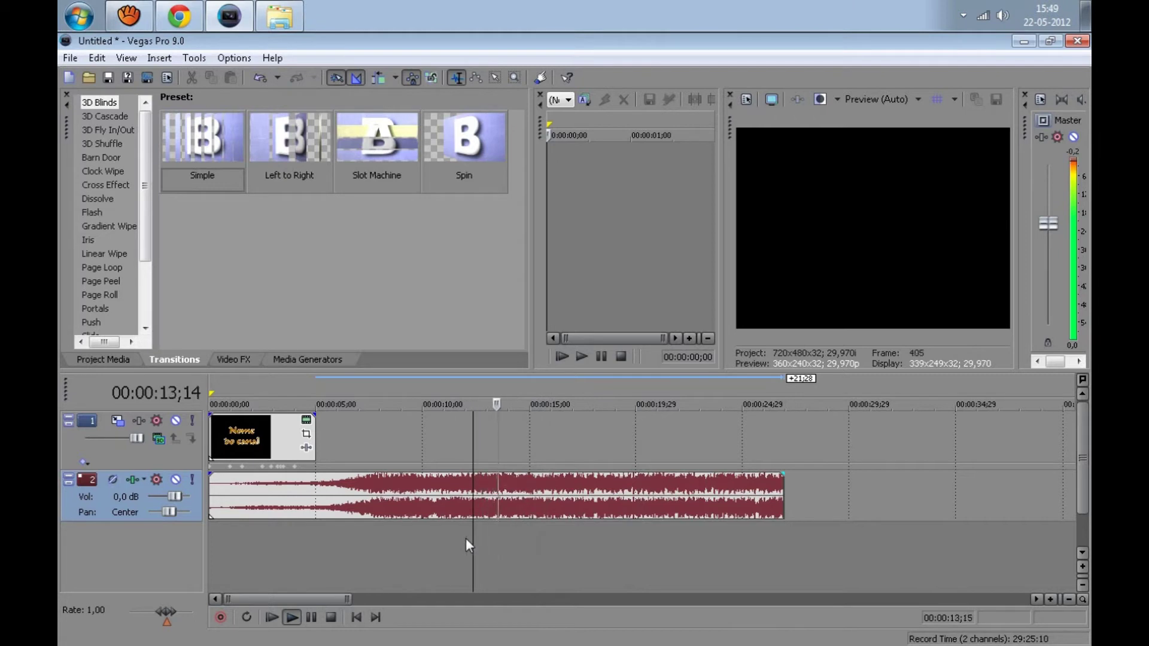
{"action": "left_click", "coordinate": [459, 538]}
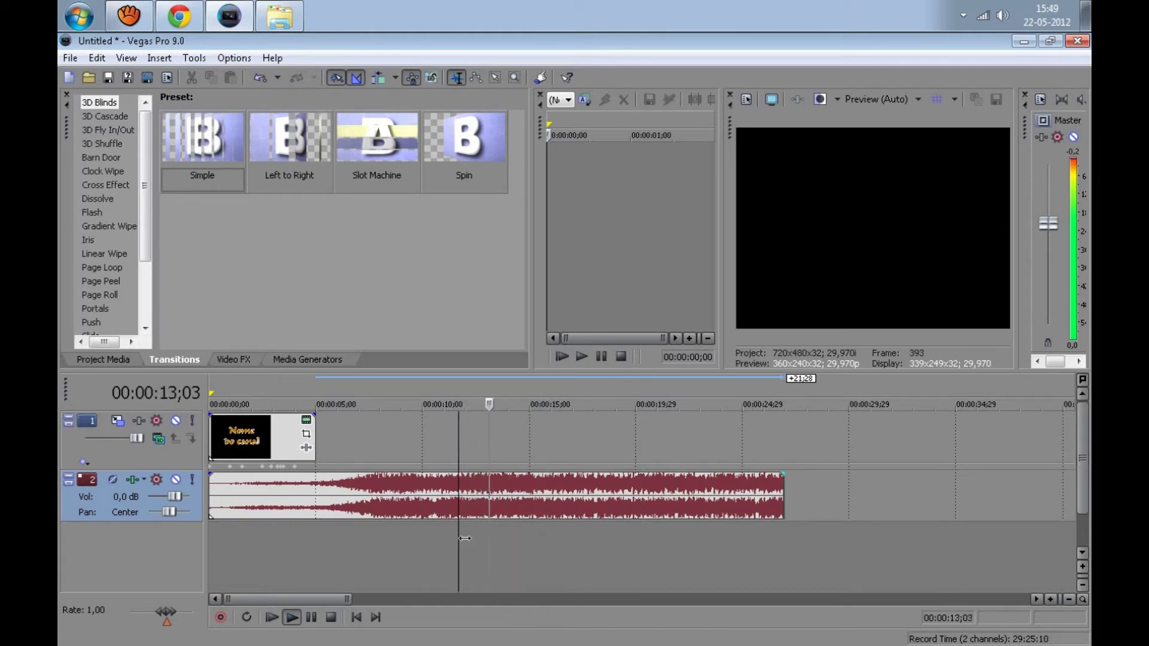
Trim the music's beginning to 00:00:11;21, fit the event exactly beneath the title, and play the intro from the start.
{"action": "left_click_drag", "start_coordinate": [212, 497], "coordinate": [465, 496]}
{"action": "left_click_drag", "start_coordinate": [782, 512], "coordinate": [231, 484]}
{"action": "left_click_drag", "start_coordinate": [311, 494], "coordinate": [315, 493]}
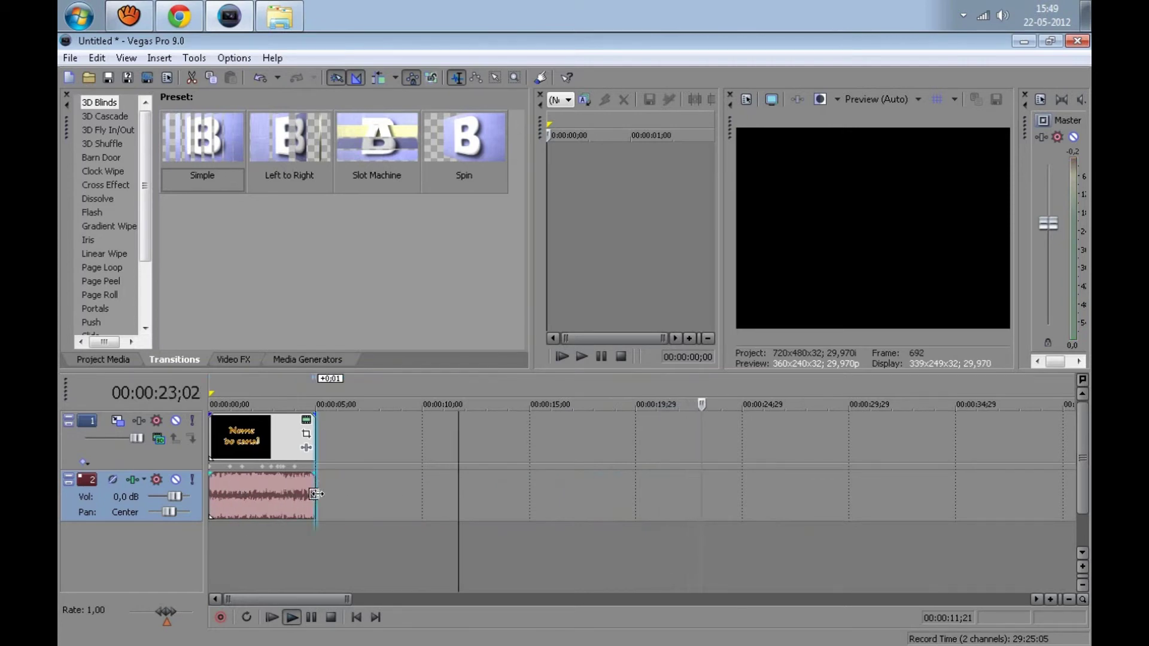
{"action": "left_click", "coordinate": [276, 618]}
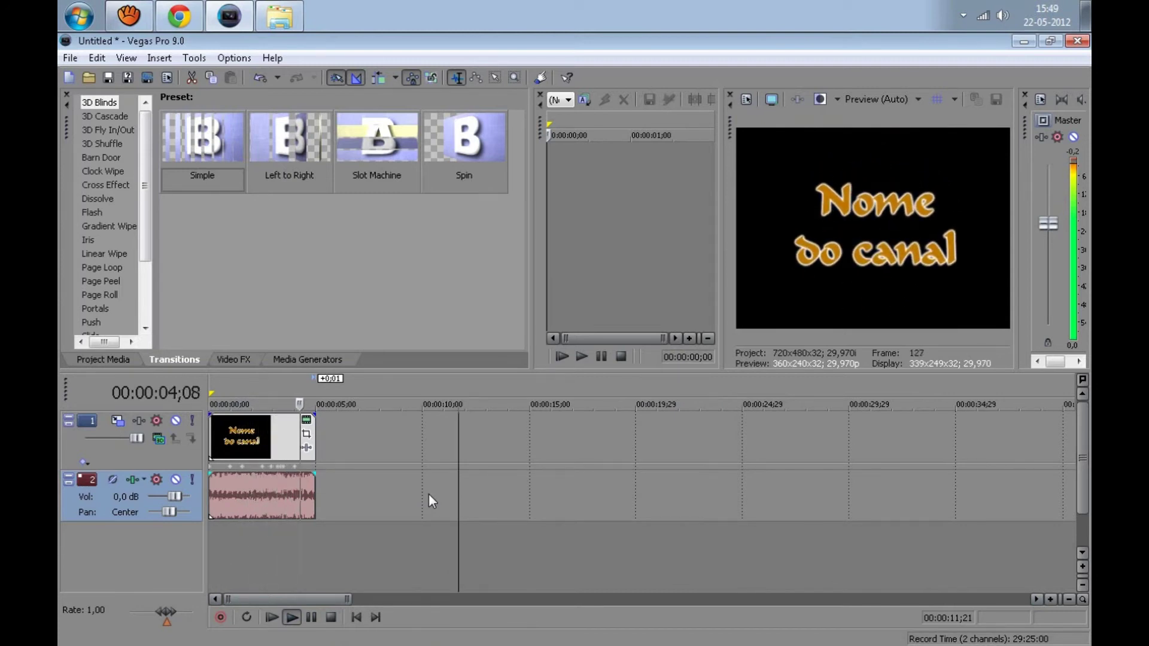
Stop playback and insert a text event at 00:00:11;21 on the title track, reading "Tutoriais" and "e Gameplays" on two lines.
{"action": "left_click", "coordinate": [330, 618]}
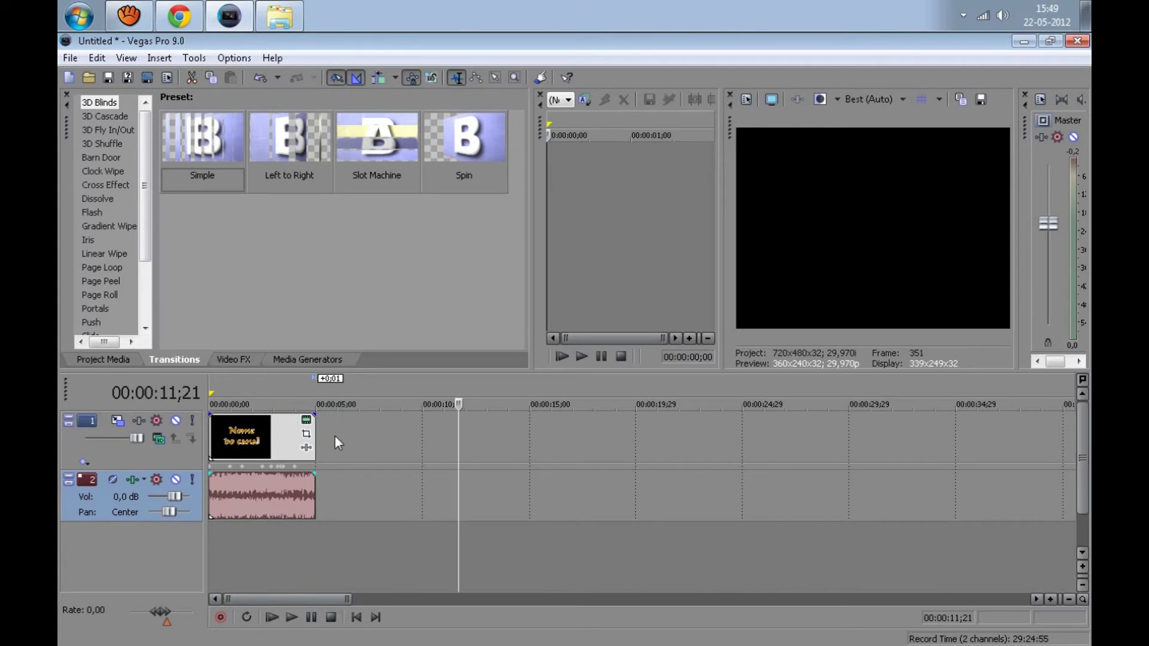
{"action": "right_click", "coordinate": [352, 434]}
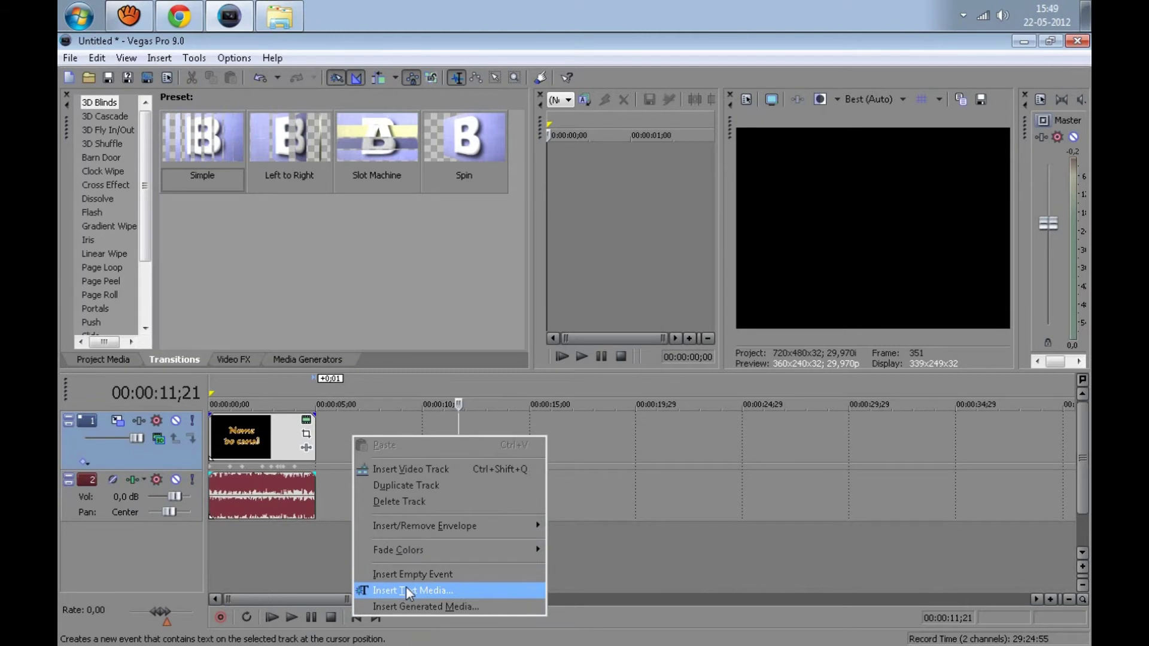
{"action": "left_click", "coordinate": [407, 590]}
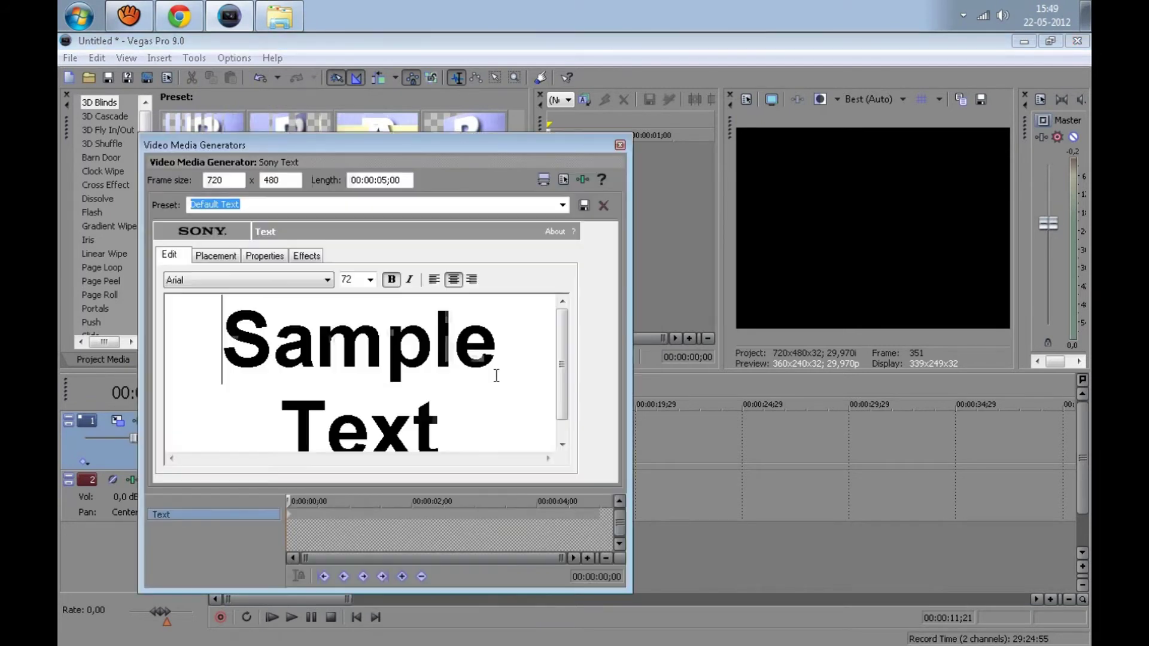
{"action": "key", "text": "Delete"}
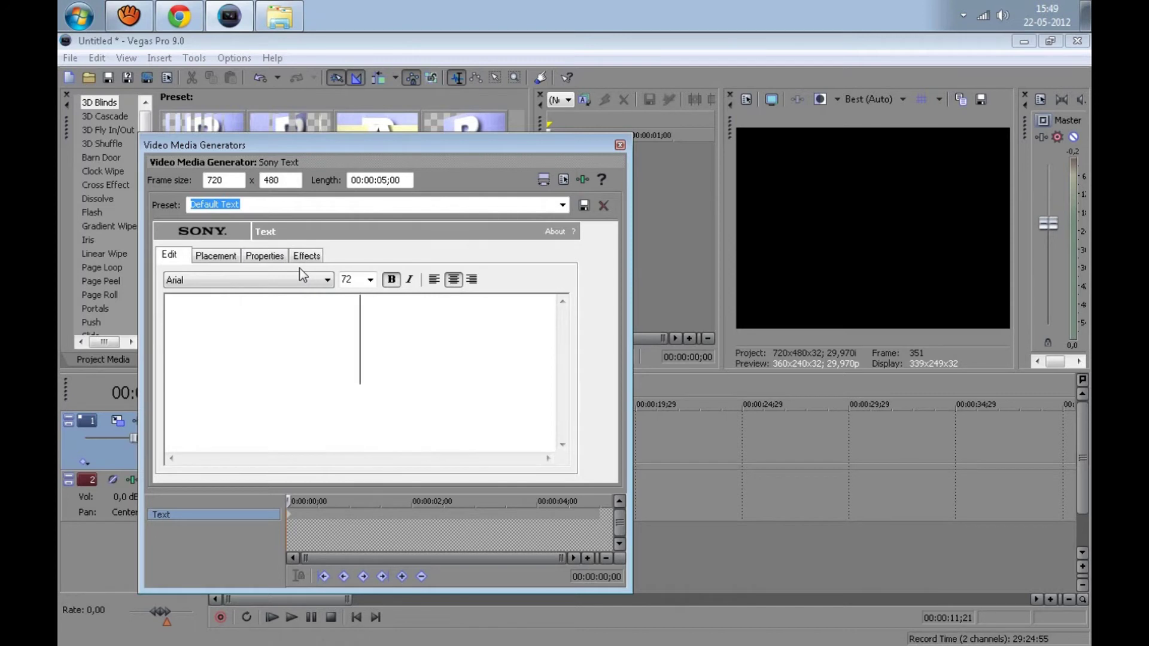
{"action": "type", "text": "Tur"}
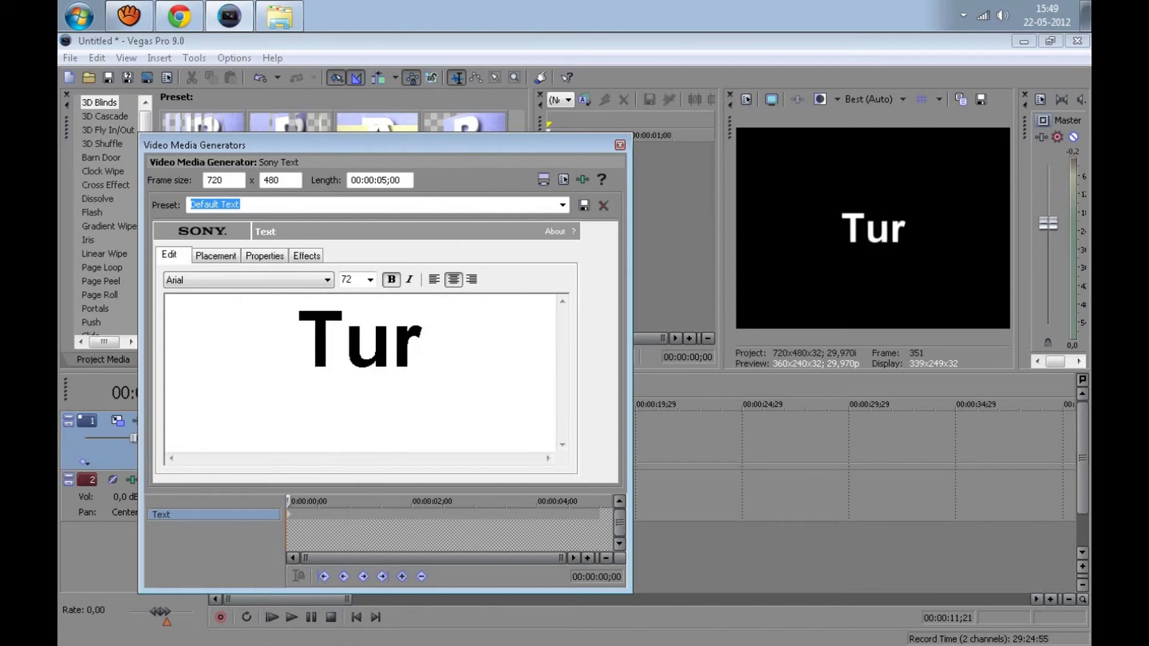
{"action": "key", "text": "BackSpace"}
{"action": "type", "text": "toriais"}
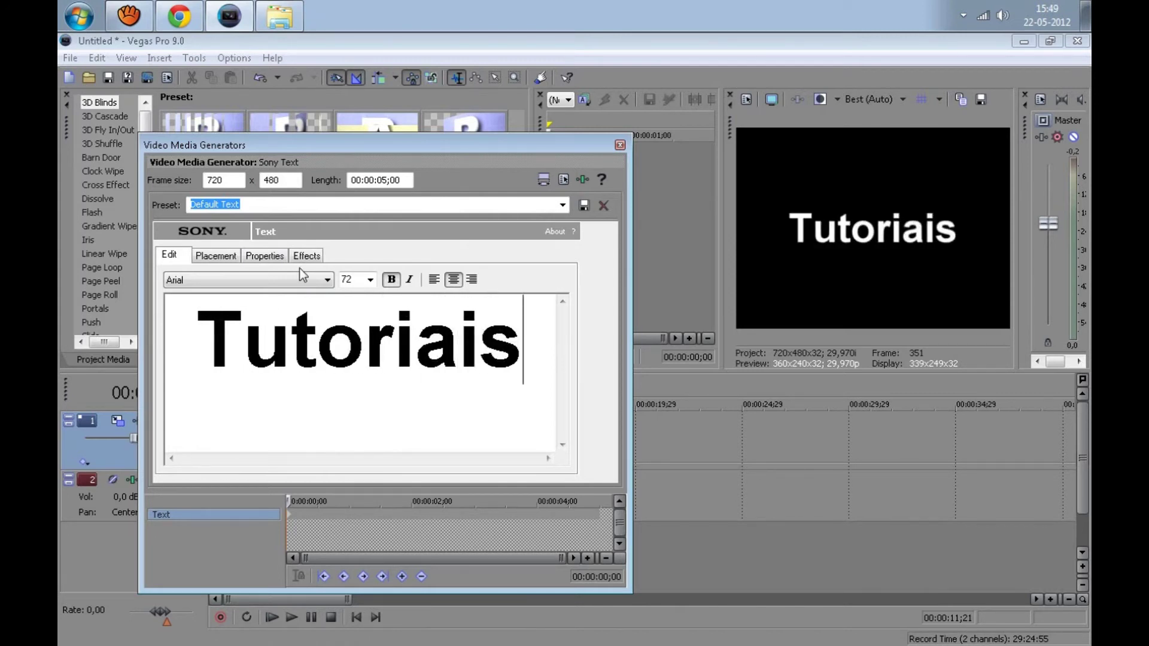
{"action": "key", "text": "Return"}
{"action": "type", "text": "e Game"}
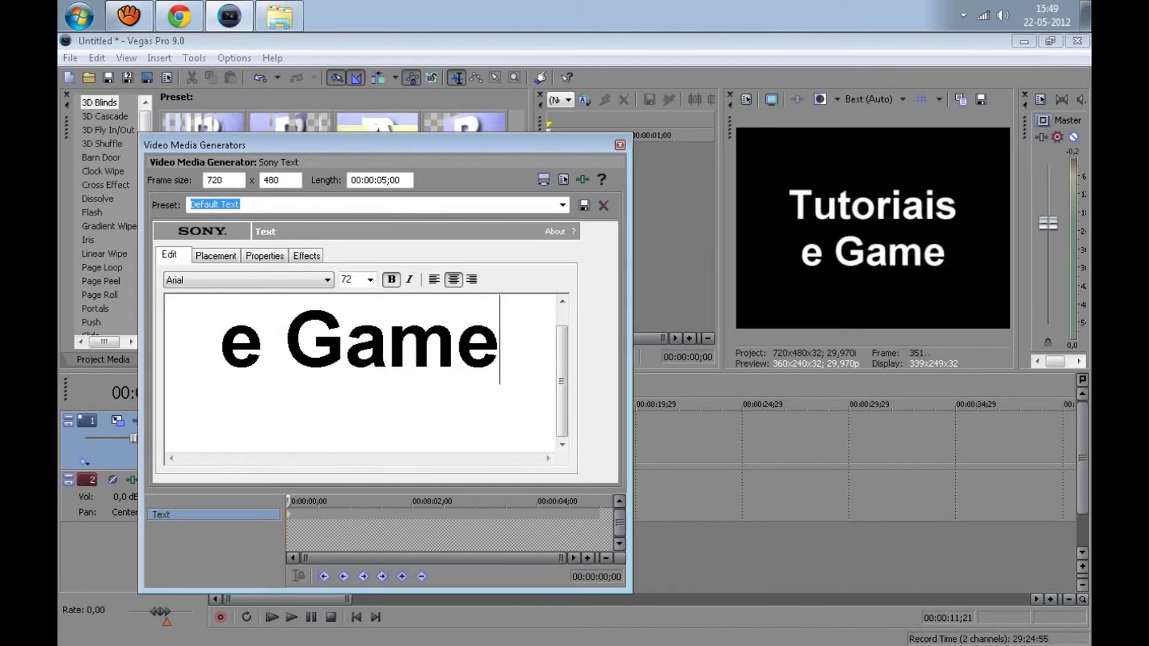
{"action": "type", "text": "plays"}
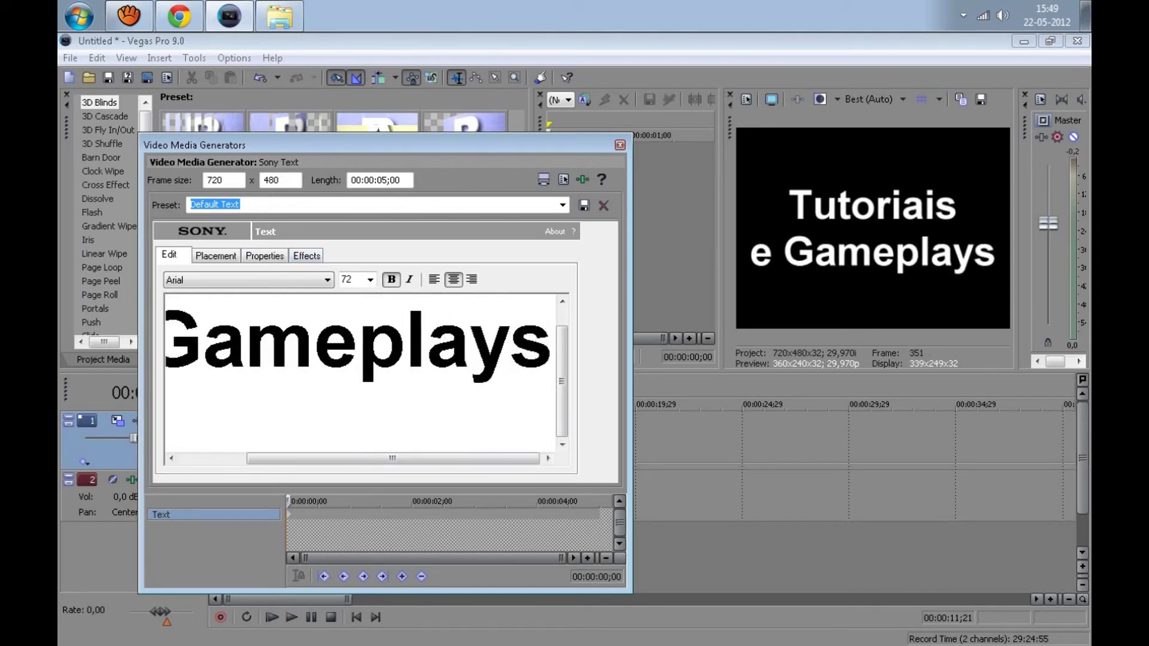
Rearrange the text into three lines, with "e" alone between "Tutoriais" and "Gameplays".
{"action": "key", "text": "Left"}
{"action": "key", "text": "Left"}
{"action": "key", "text": "Left"}
{"action": "key", "text": "Left"}
{"action": "key", "text": "Left"}
{"action": "key", "text": "Left"}
{"action": "key", "text": "Left"}
{"action": "key", "text": "Left"}
{"action": "key", "text": "Left"}
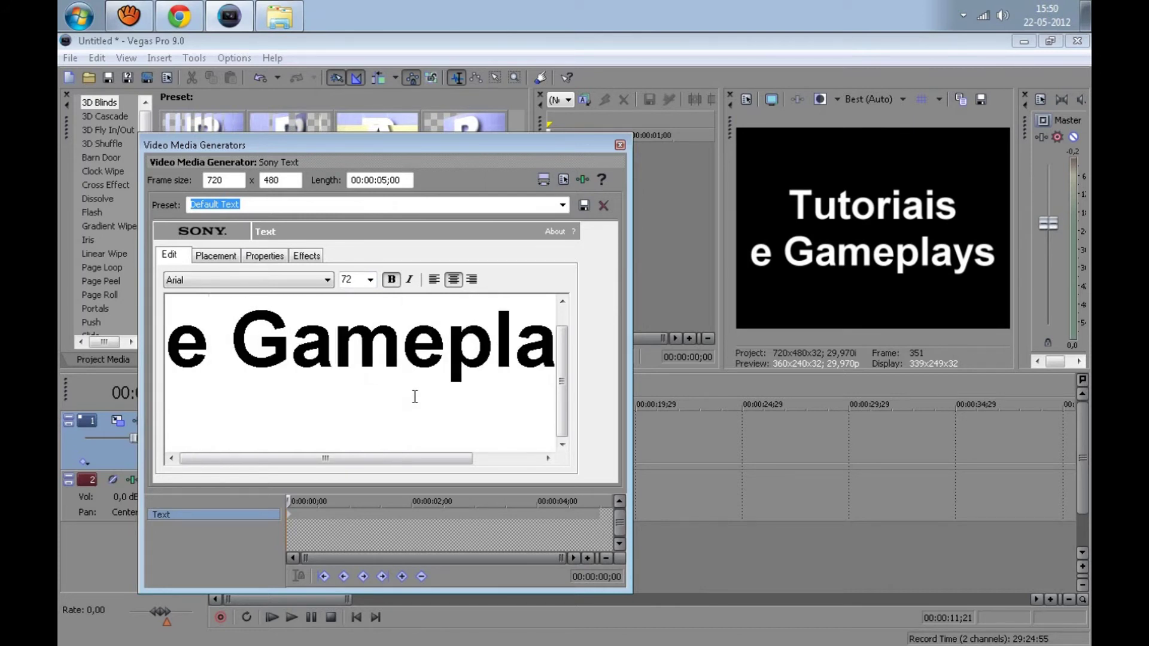
{"action": "key", "text": "BackSpace"}
{"action": "key", "text": "BackSpace"}
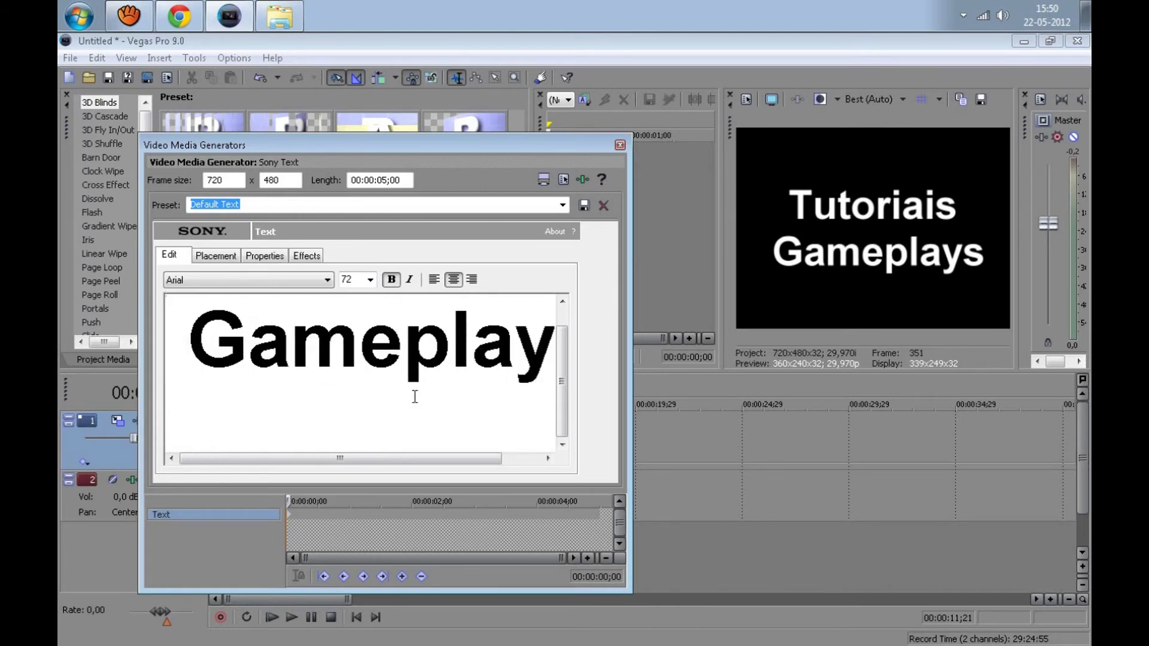
{"action": "key", "text": "Up"}
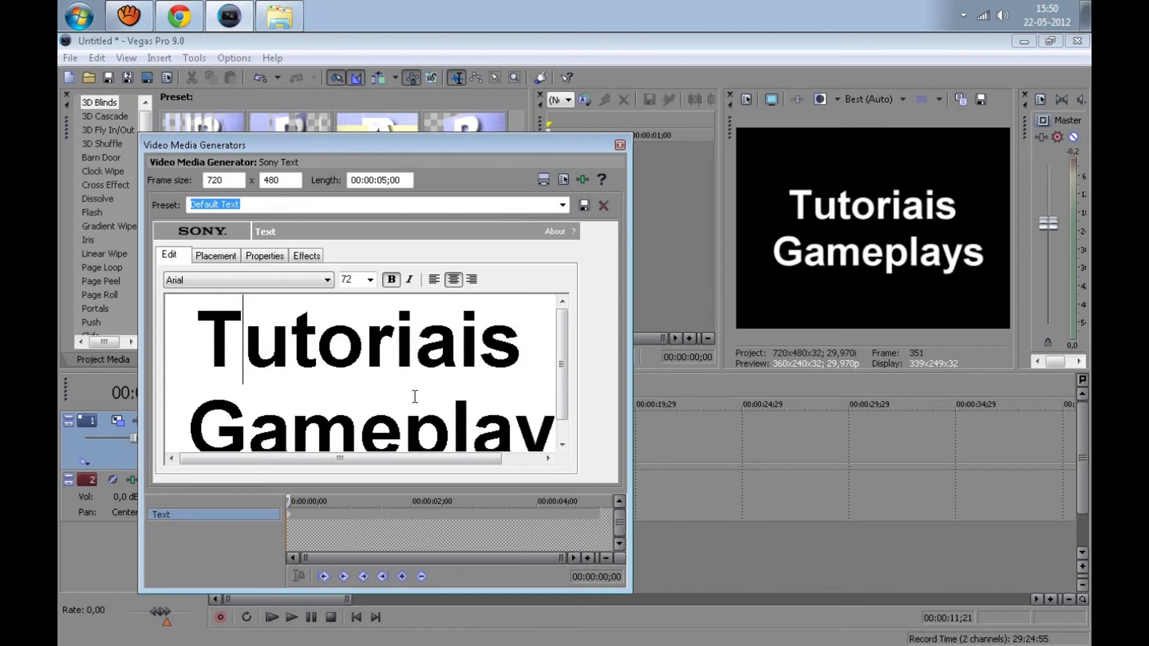
{"action": "key", "text": "Down"}
{"action": "key", "text": "Up"}
{"action": "key", "text": "Return"}
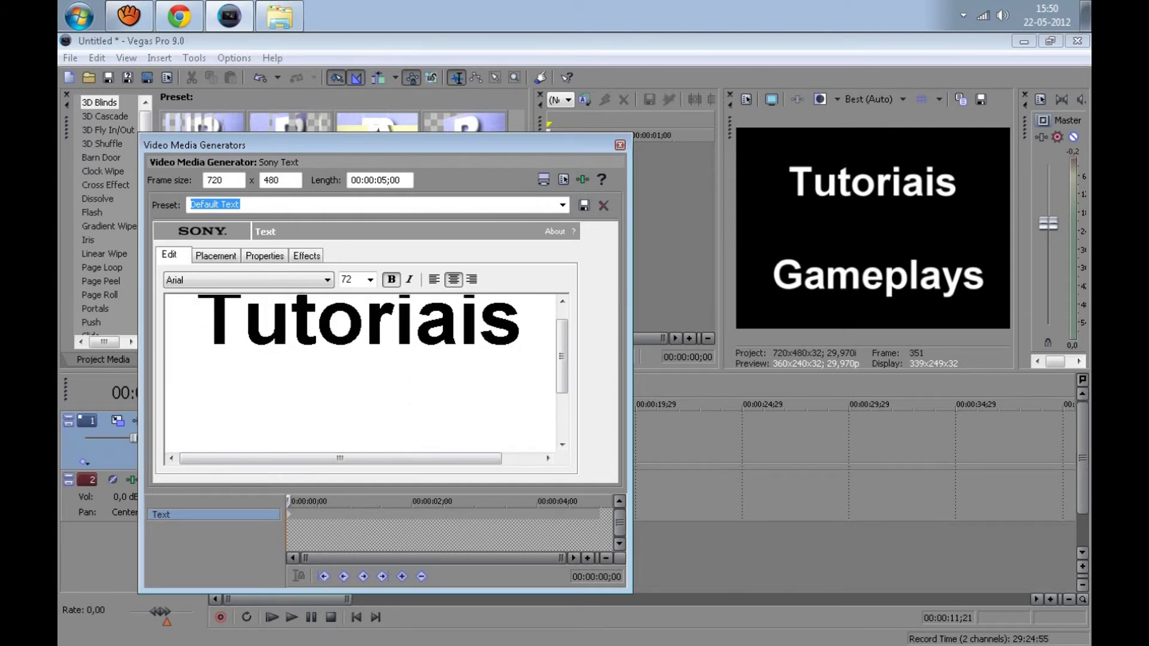
{"action": "type", "text": "e"}
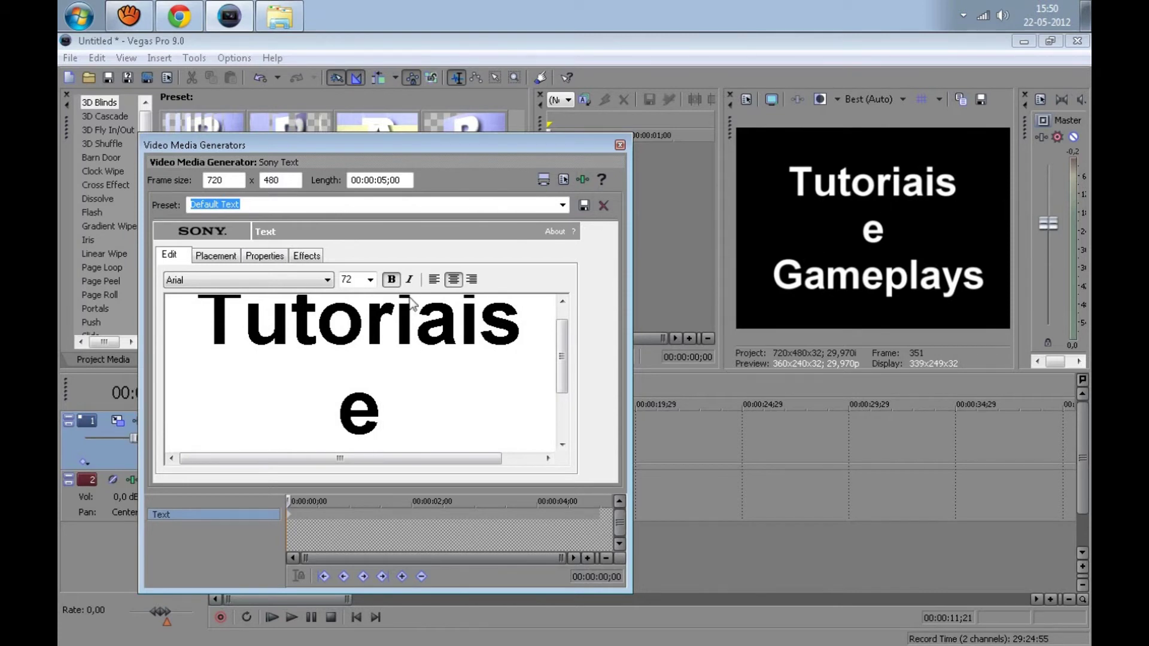
Set the text's font to Chinyen and its size to 48.
{"action": "left_click", "coordinate": [312, 280]}
{"action": "scroll", "coordinate": [186, 494], "scroll_direction": "down", "scroll_amount": 10}
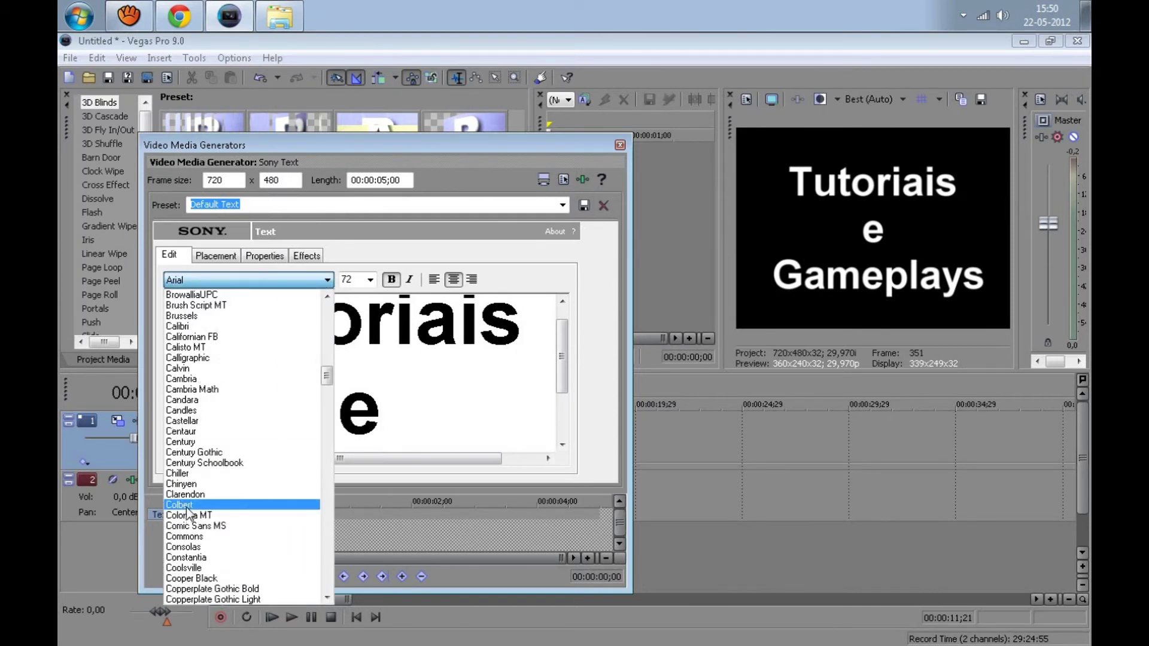
{"action": "left_click", "coordinate": [185, 511]}
{"action": "key", "text": "Up"}
{"action": "key", "text": "Up"}
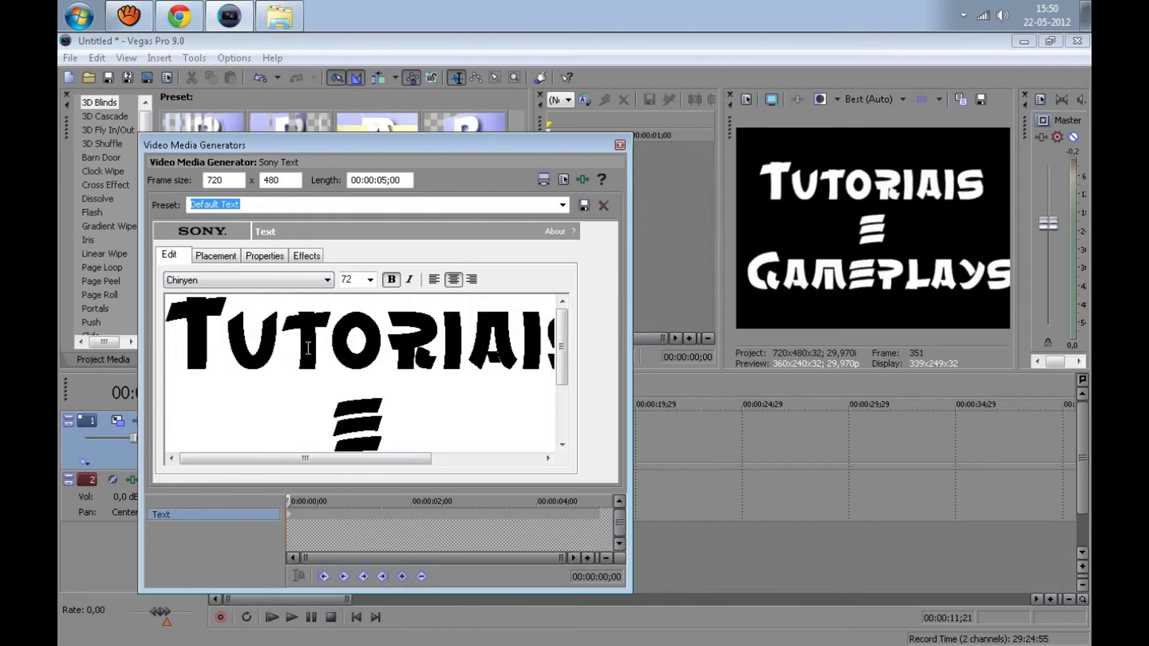
{"action": "left_click", "coordinate": [370, 280]}
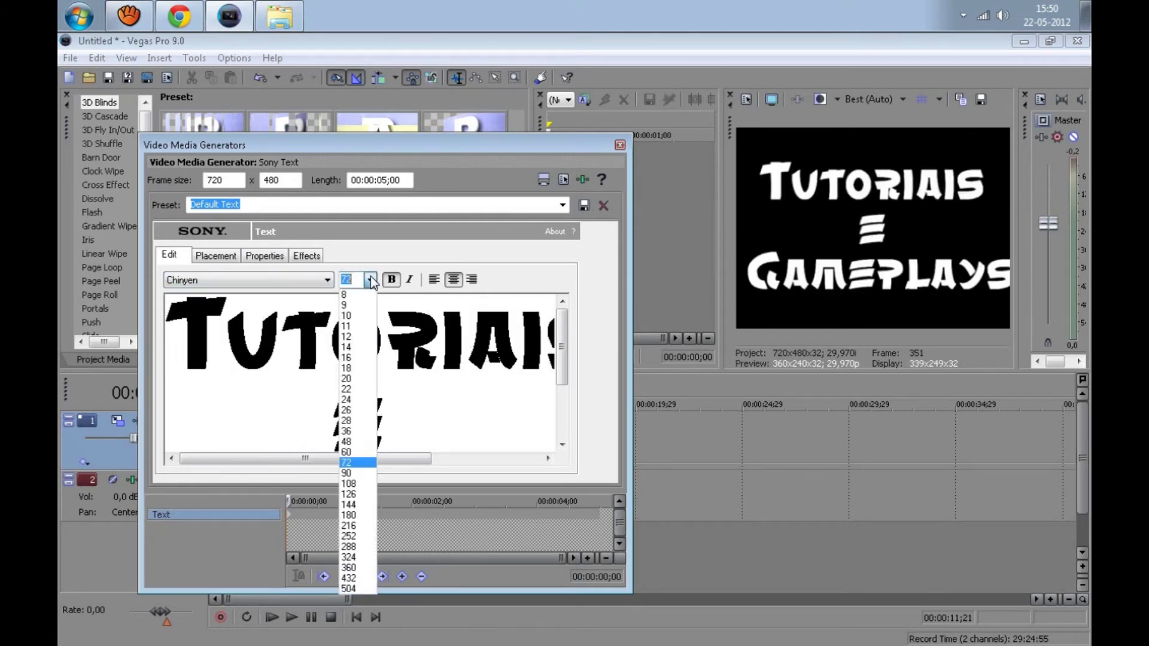
{"action": "left_click", "coordinate": [350, 444]}
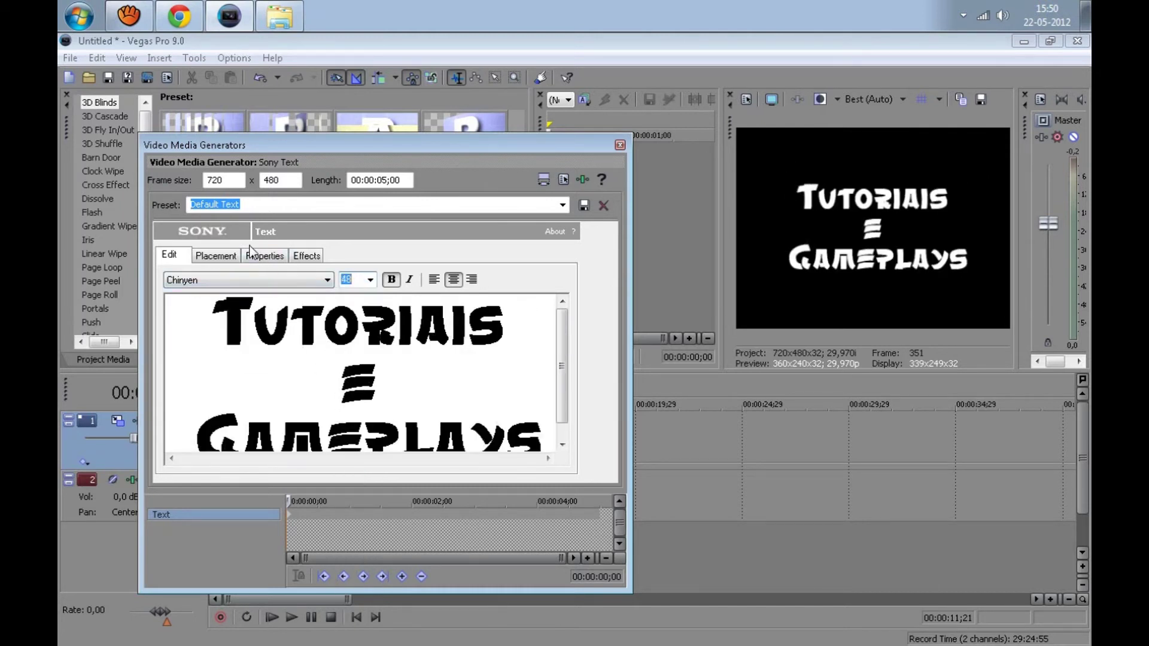
Color the text light blue (27, 200, 255) and give it an opaque bright green background (27, 255, 49).
{"action": "left_click", "coordinate": [266, 256]}
{"action": "left_click", "coordinate": [285, 344]}
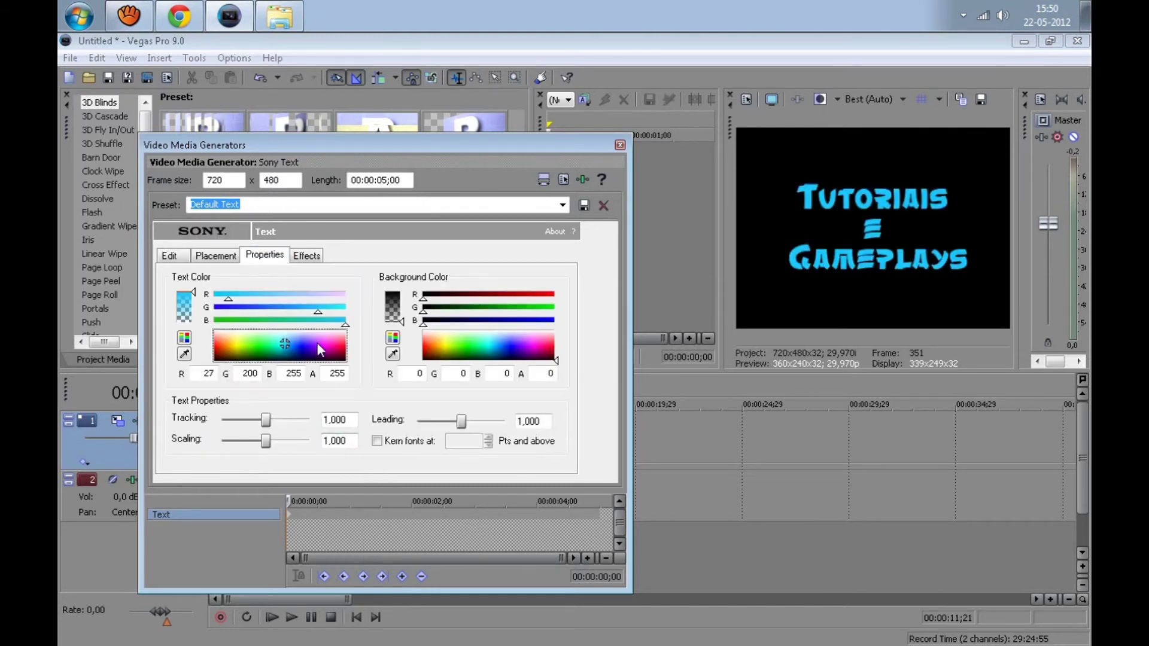
{"action": "left_click", "coordinate": [427, 348]}
{"action": "left_click_drag", "start_coordinate": [428, 355], "coordinate": [466, 371]}
{"action": "left_click", "coordinate": [305, 257]}
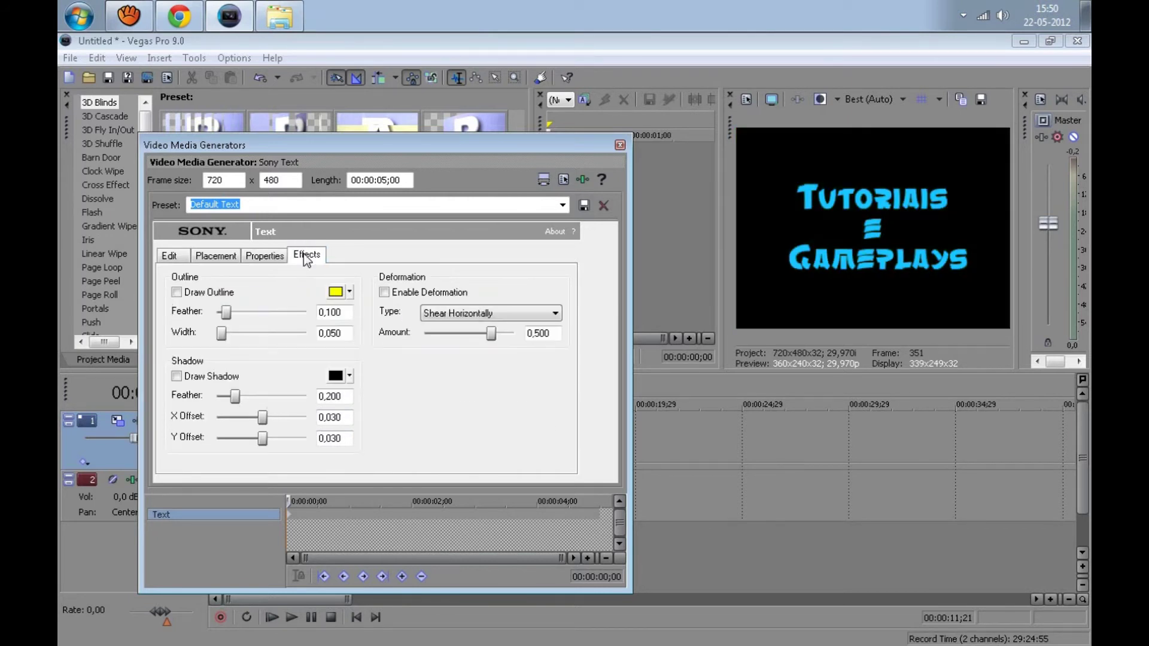
{"action": "left_click", "coordinate": [350, 292]}
{"action": "left_click", "coordinate": [265, 256]}
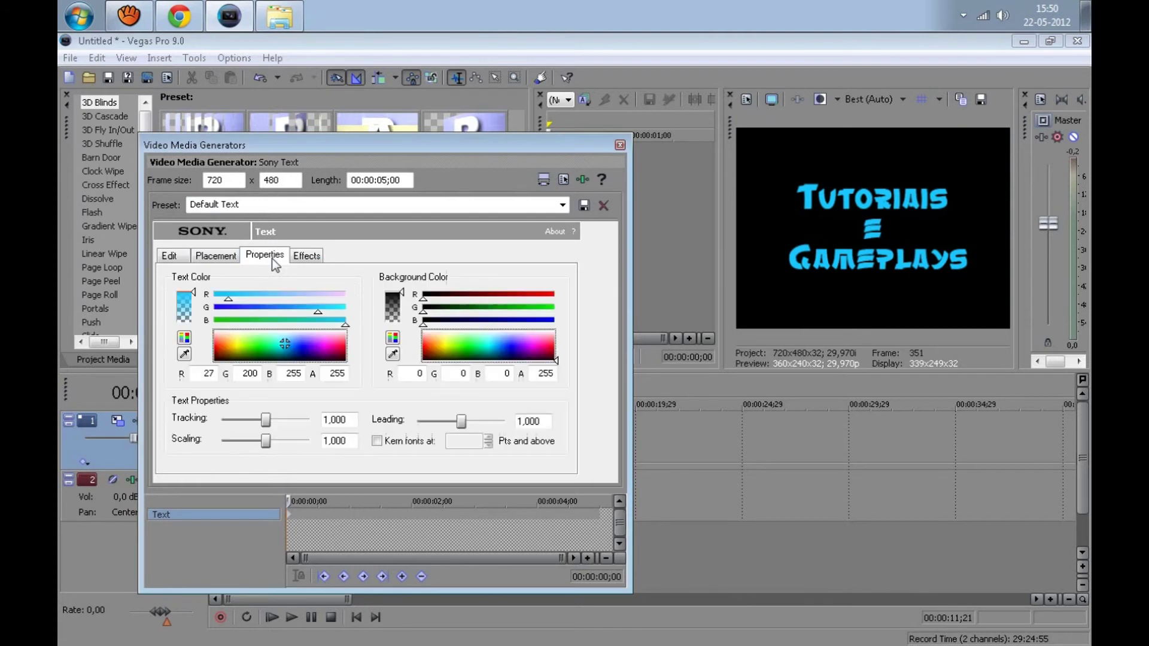
{"action": "left_click", "coordinate": [455, 343]}
{"action": "left_click_drag", "start_coordinate": [458, 349], "coordinate": [464, 347]}
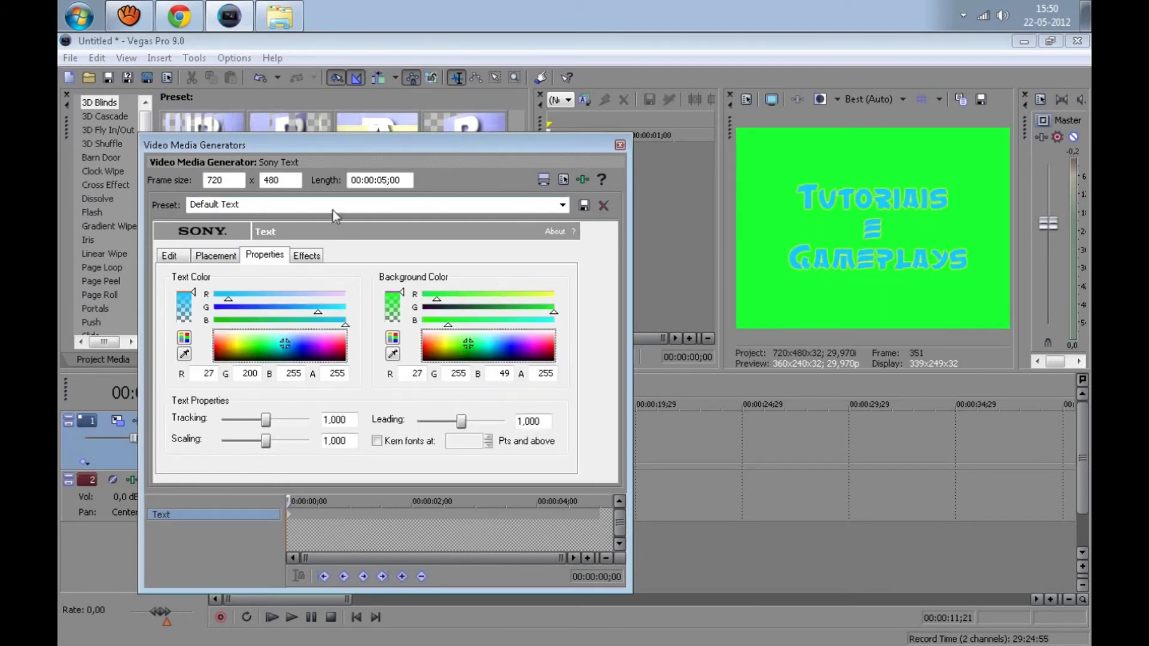
Give the text a dark red outline with a width of about 0,327 and close the media generator.
{"action": "left_click", "coordinate": [306, 256]}
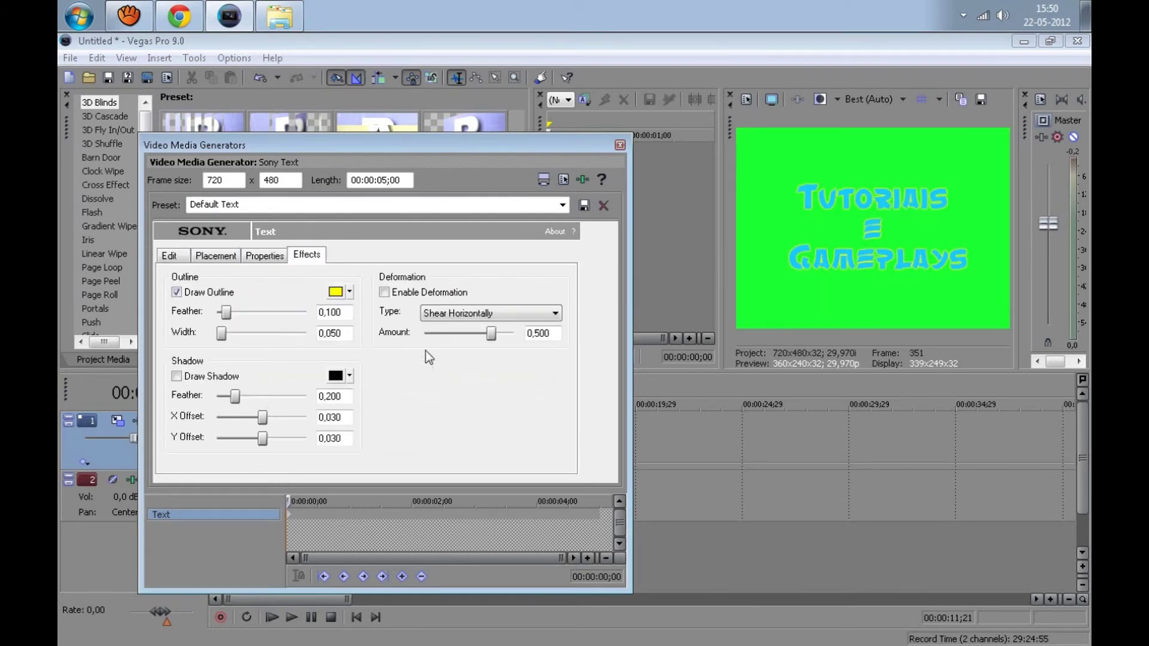
{"action": "left_click", "coordinate": [350, 291]}
{"action": "left_click", "coordinate": [366, 363]}
{"action": "left_click", "coordinate": [245, 316]}
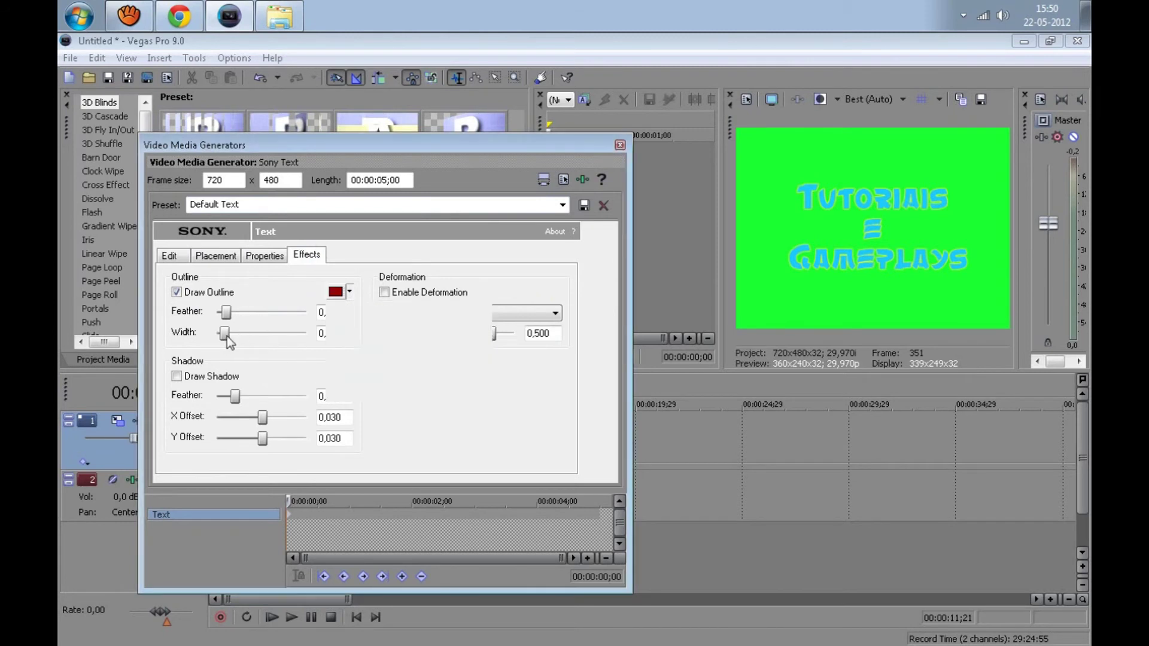
{"action": "left_click_drag", "start_coordinate": [222, 333], "coordinate": [248, 337]}
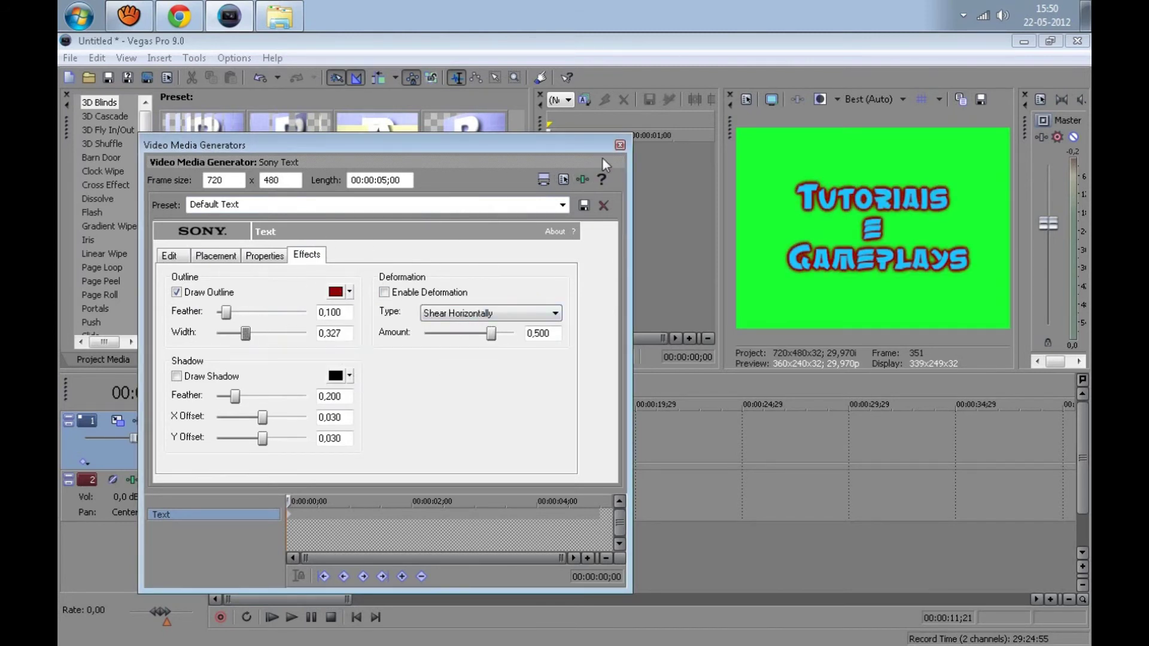
{"action": "left_click", "coordinate": [620, 144]}
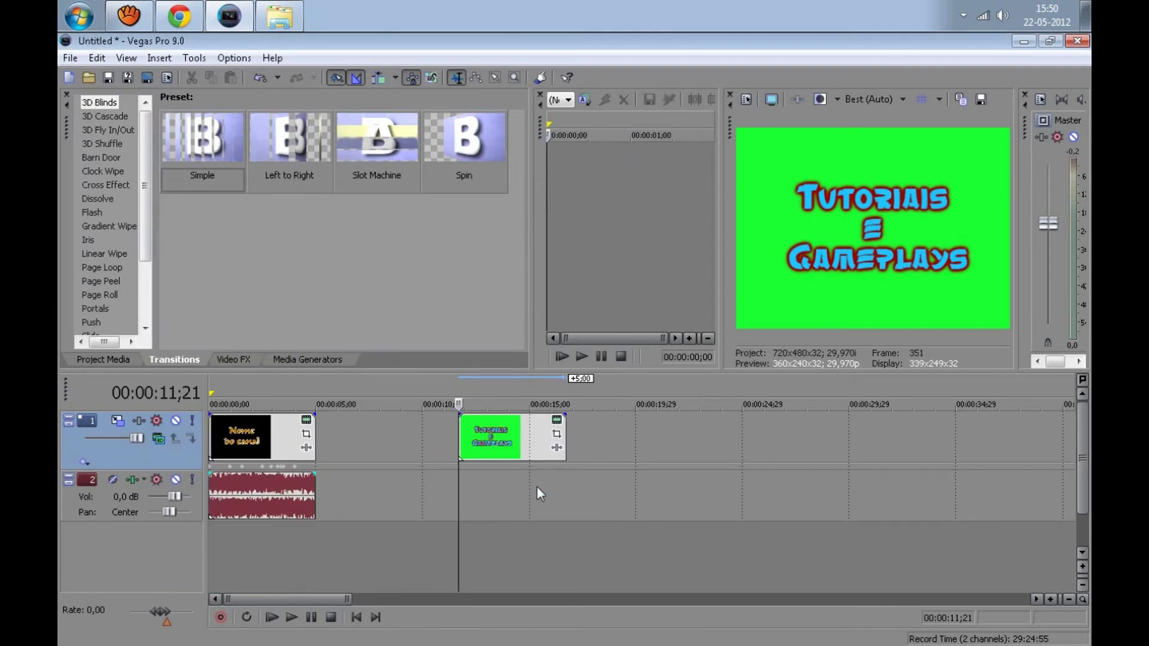
Move the green text event about 3;09 earlier and apply the 3D Fly In/Out Spin Away transition to the first title's end.
{"action": "left_click_drag", "start_coordinate": [508, 445], "coordinate": [437, 437]}
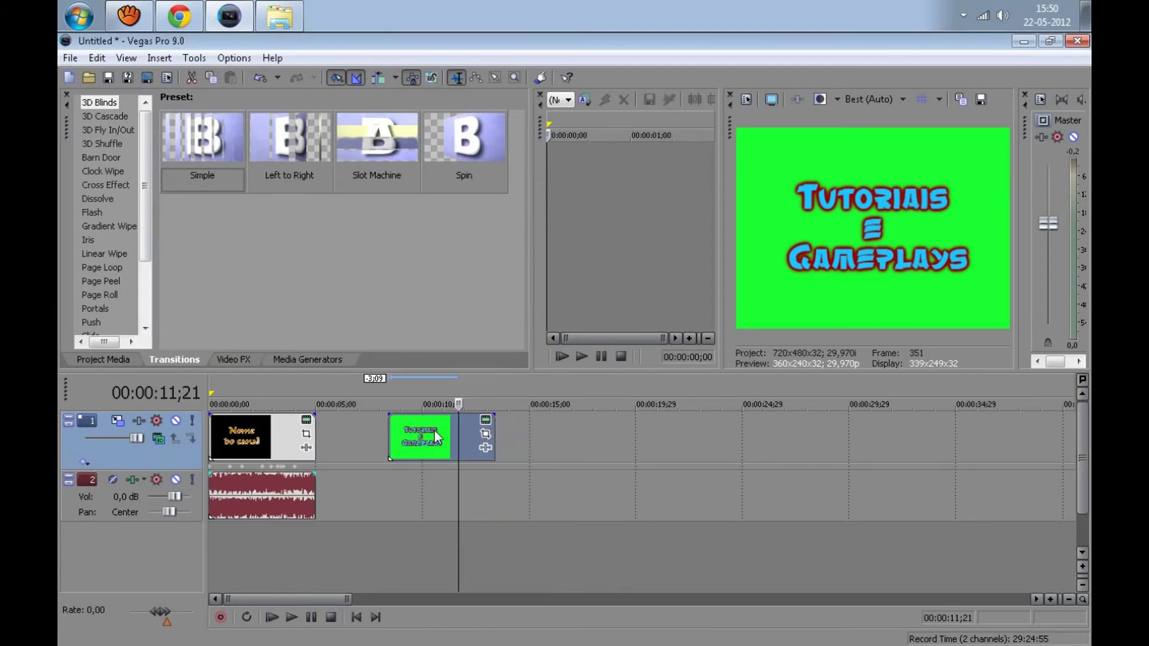
{"action": "left_click", "coordinate": [230, 359]}
{"action": "left_click", "coordinate": [286, 359]}
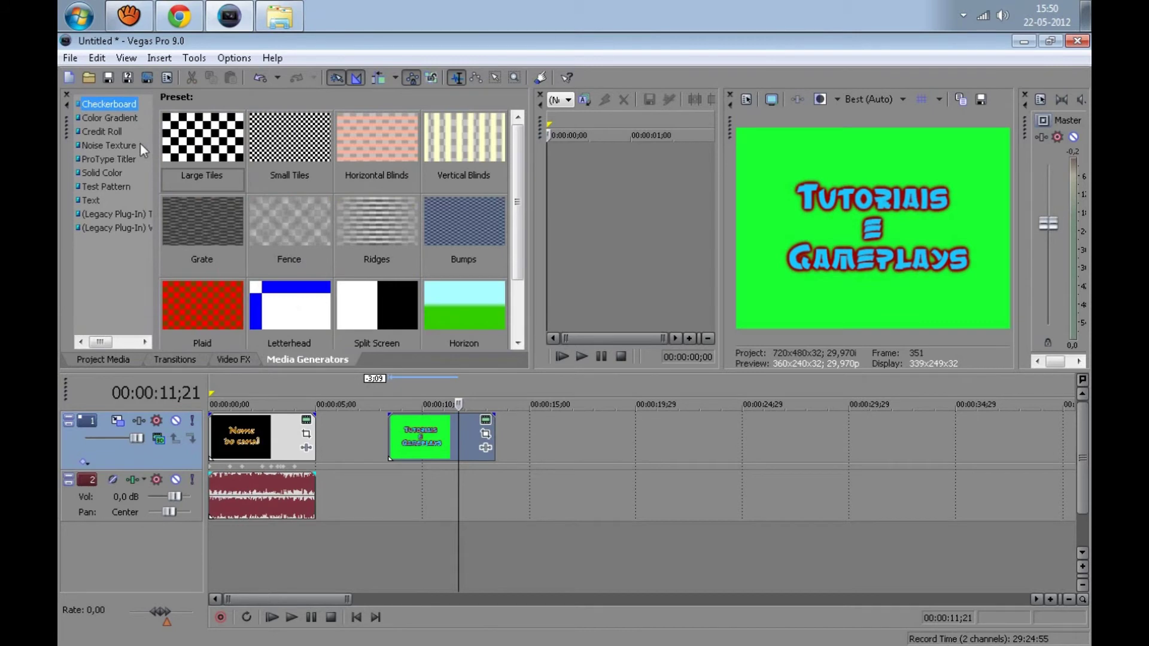
{"action": "left_click", "coordinate": [235, 359]}
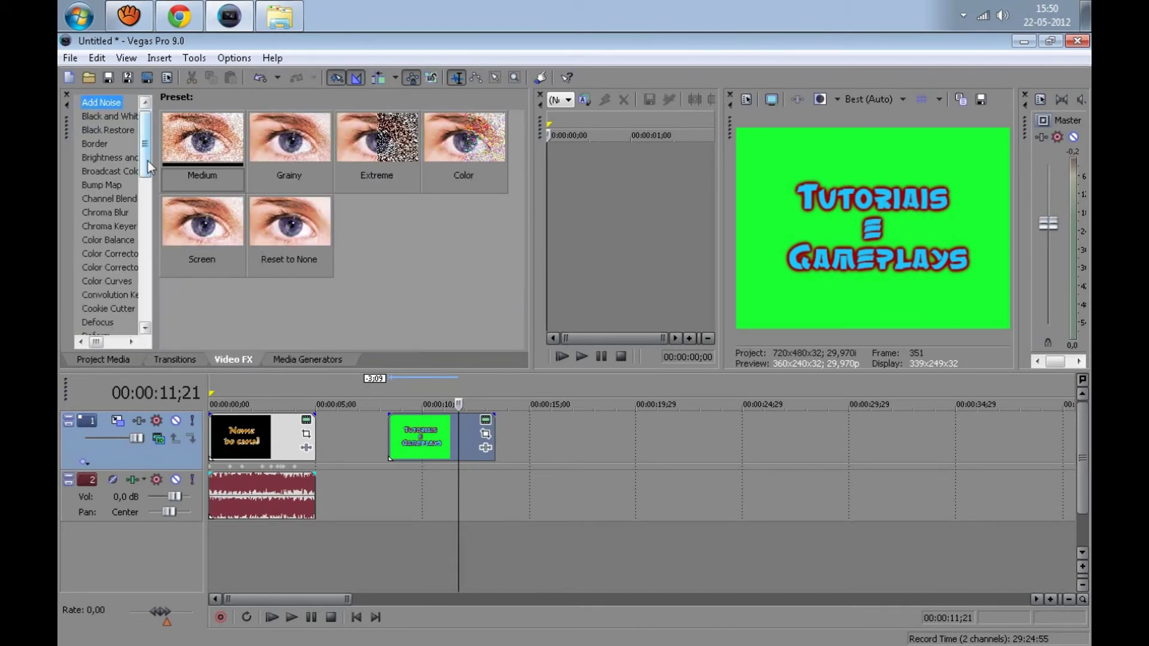
{"action": "left_click", "coordinate": [178, 359]}
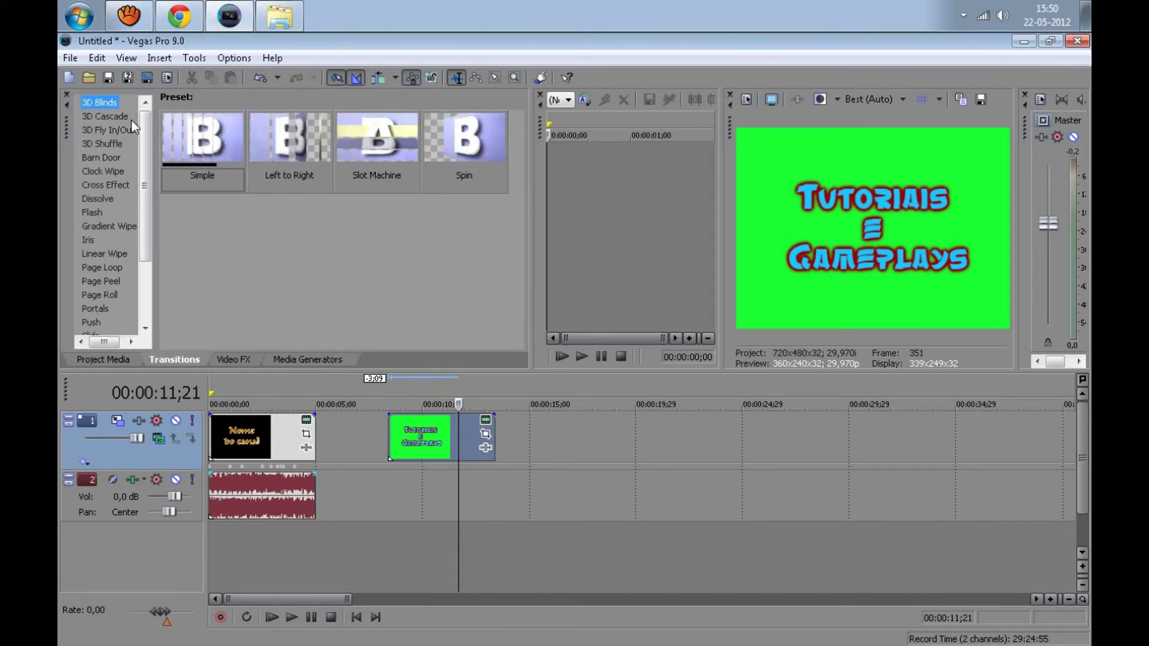
{"action": "left_click", "coordinate": [110, 117]}
{"action": "left_click", "coordinate": [116, 132]}
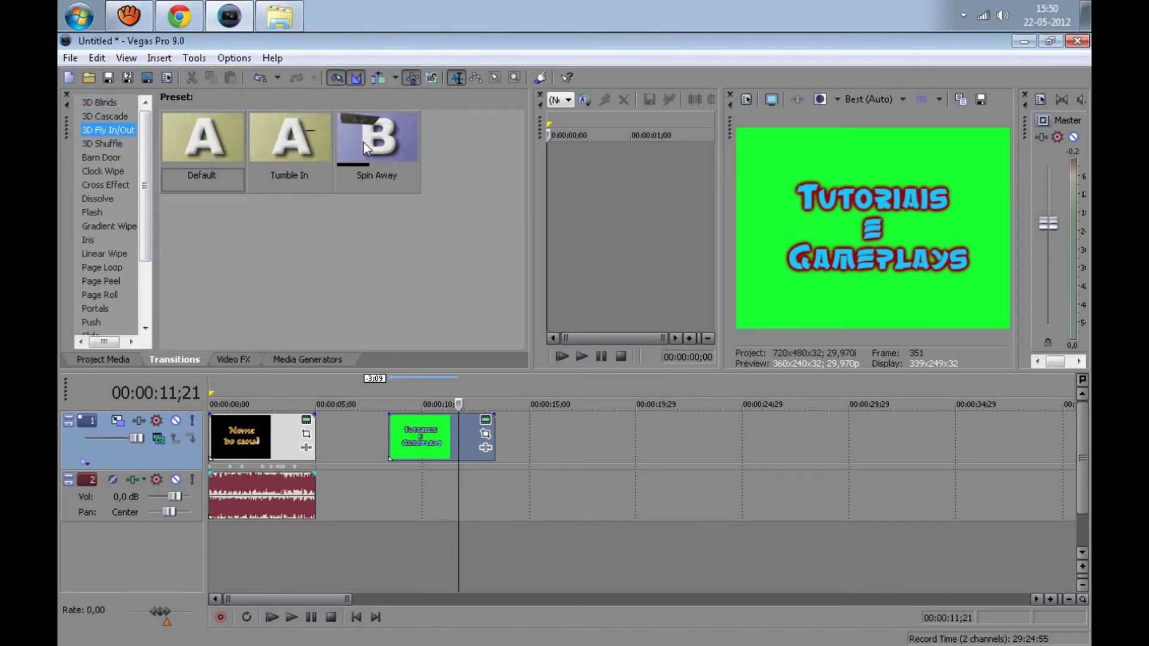
{"action": "left_click_drag", "start_coordinate": [358, 144], "coordinate": [315, 414]}
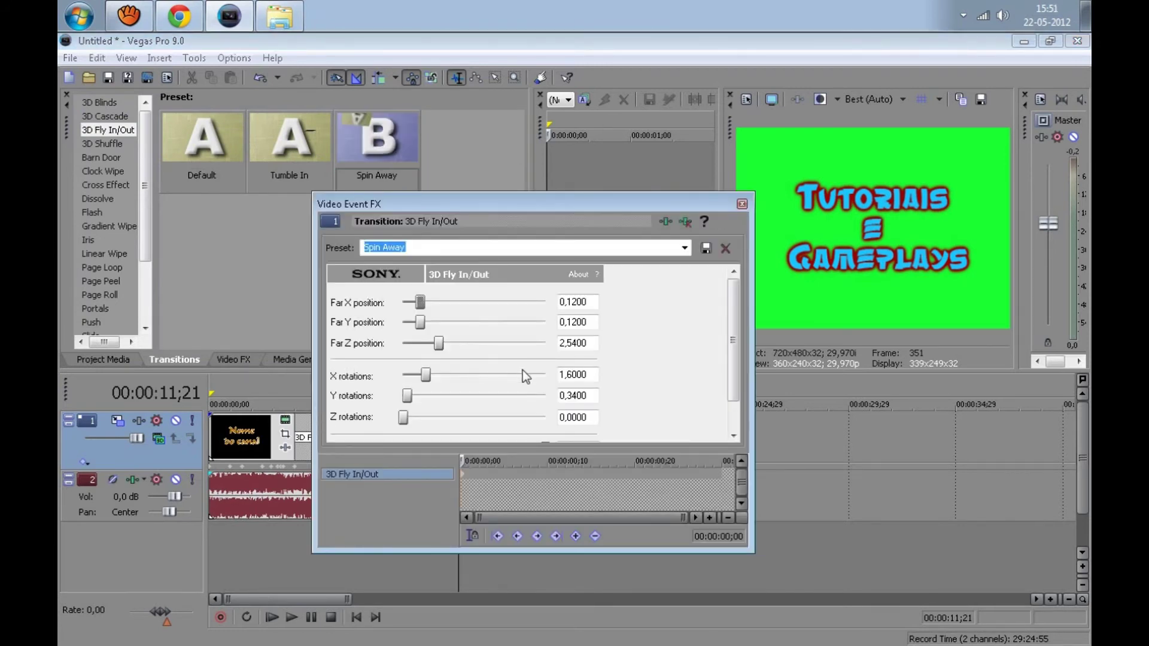
Review the Spin Away transition's settings, scrub through its full duration, and close the settings.
{"action": "left_click_drag", "start_coordinate": [733, 359], "coordinate": [726, 460]}
{"action": "left_click_drag", "start_coordinate": [465, 458], "coordinate": [722, 461]}
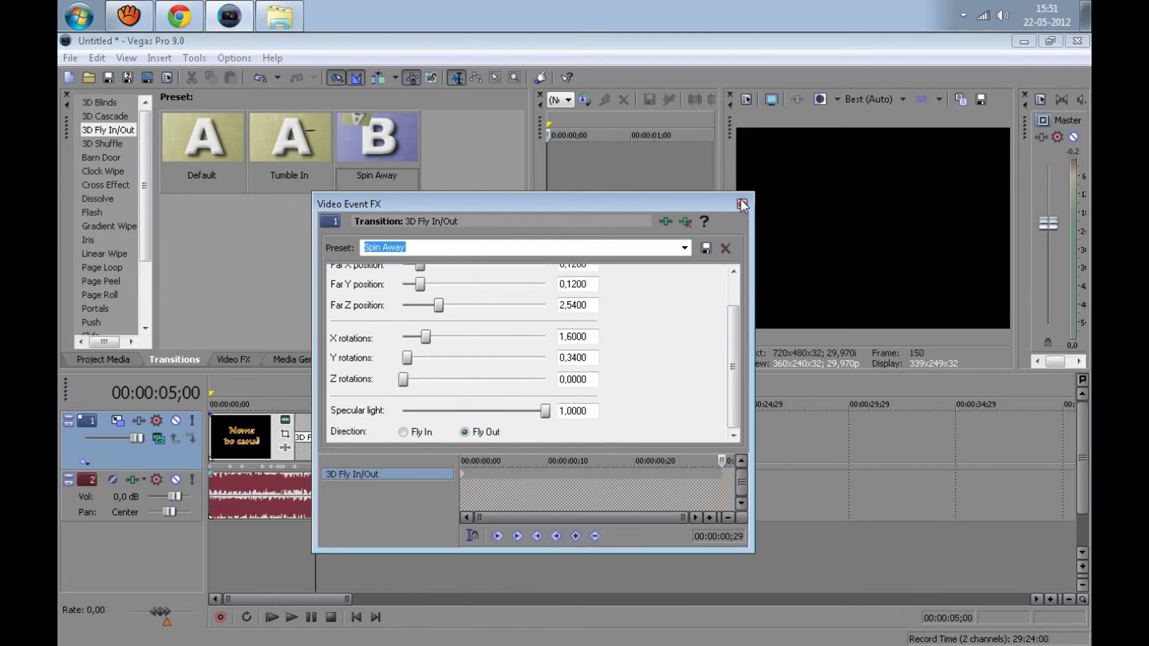
{"action": "left_click", "coordinate": [742, 202]}
Move the green text event about 22 frames earlier and apply the Hard Flash transition to its start.
{"action": "left_click_drag", "start_coordinate": [412, 435], "coordinate": [395, 437]}
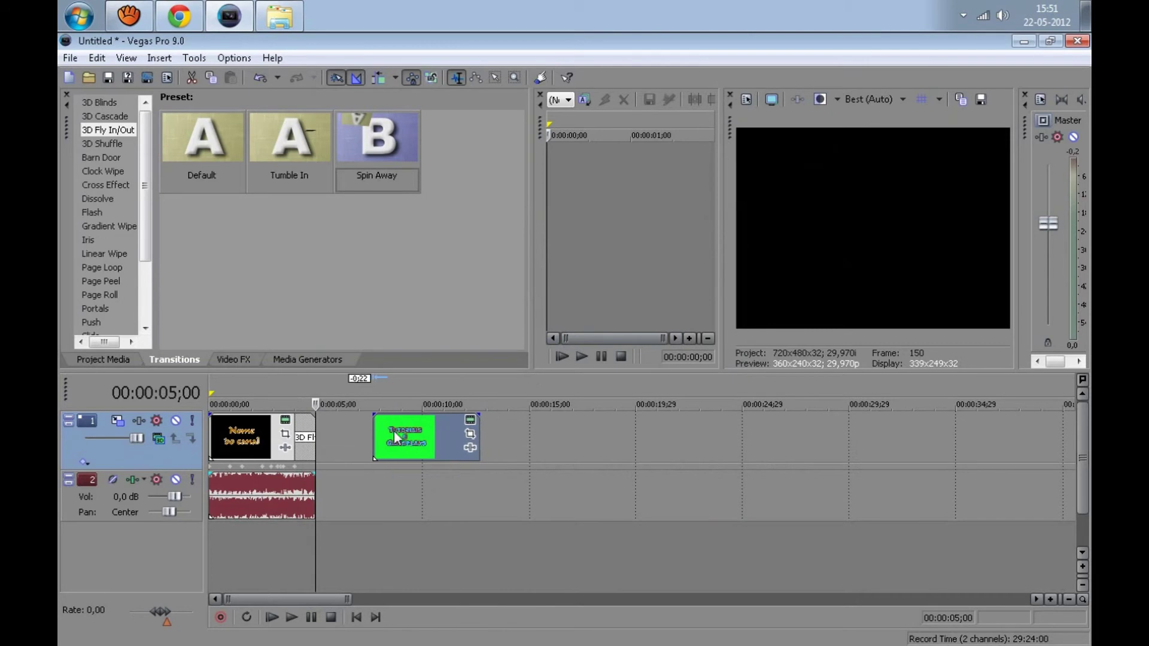
{"action": "scroll", "coordinate": [113, 176], "scroll_direction": "down", "scroll_amount": 1}
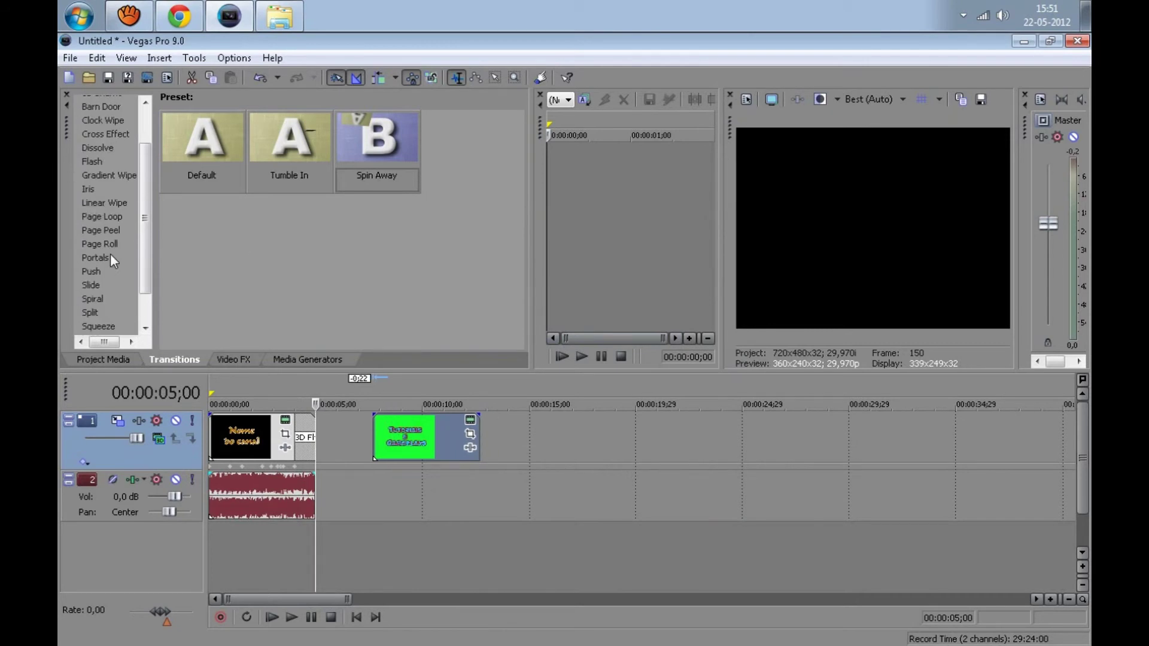
{"action": "left_click", "coordinate": [96, 148]}
{"action": "left_click", "coordinate": [93, 161]}
{"action": "left_click_drag", "start_coordinate": [202, 127], "coordinate": [375, 419]}
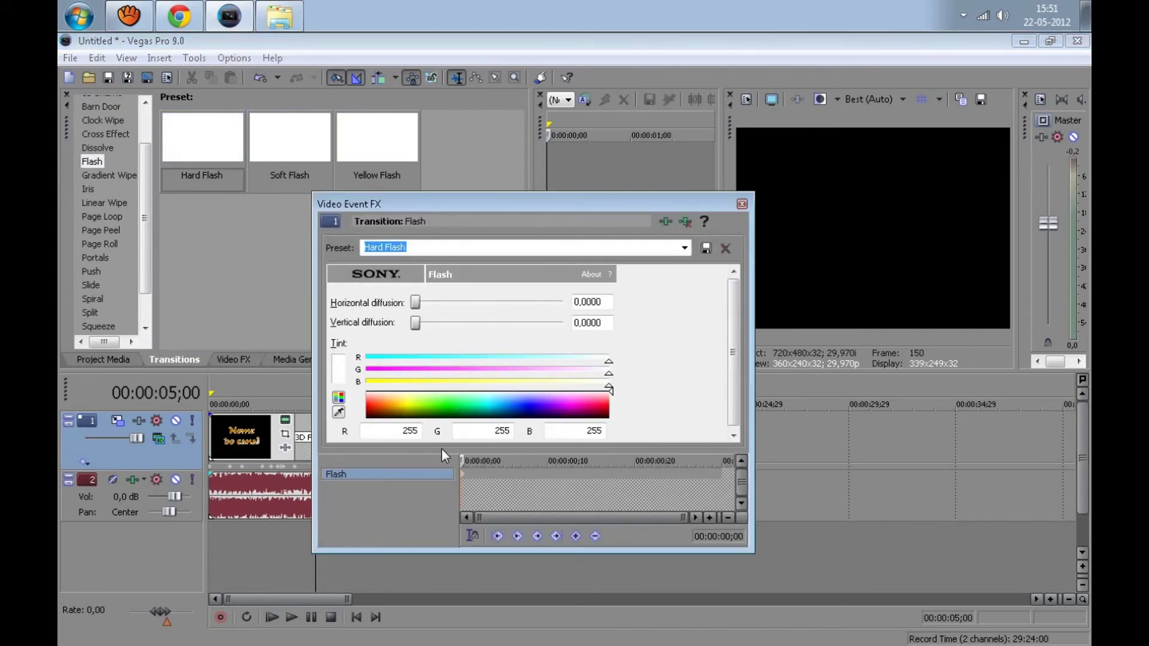
Scrub through the full duration of the Hard Flash transition and close its settings.
{"action": "left_click_drag", "start_coordinate": [460, 458], "coordinate": [835, 474]}
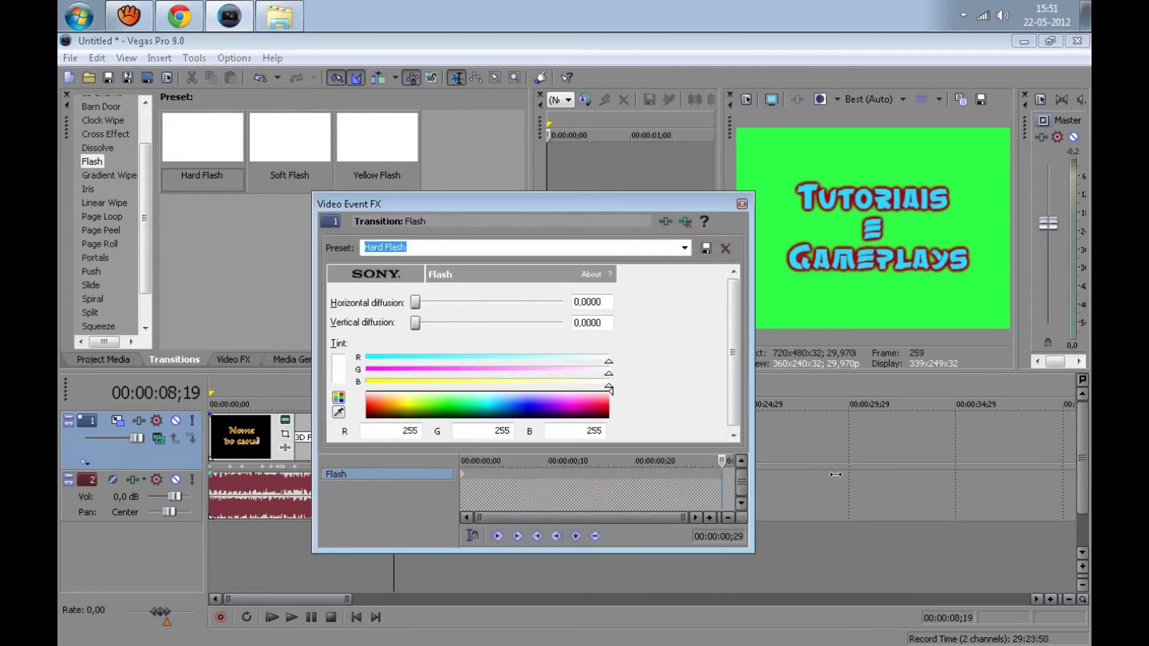
{"action": "left_click", "coordinate": [742, 204]}
Extend the audio event by 5;00 to the end of the green text event and play back the sequence.
{"action": "left_click_drag", "start_coordinate": [419, 440], "coordinate": [370, 436]}
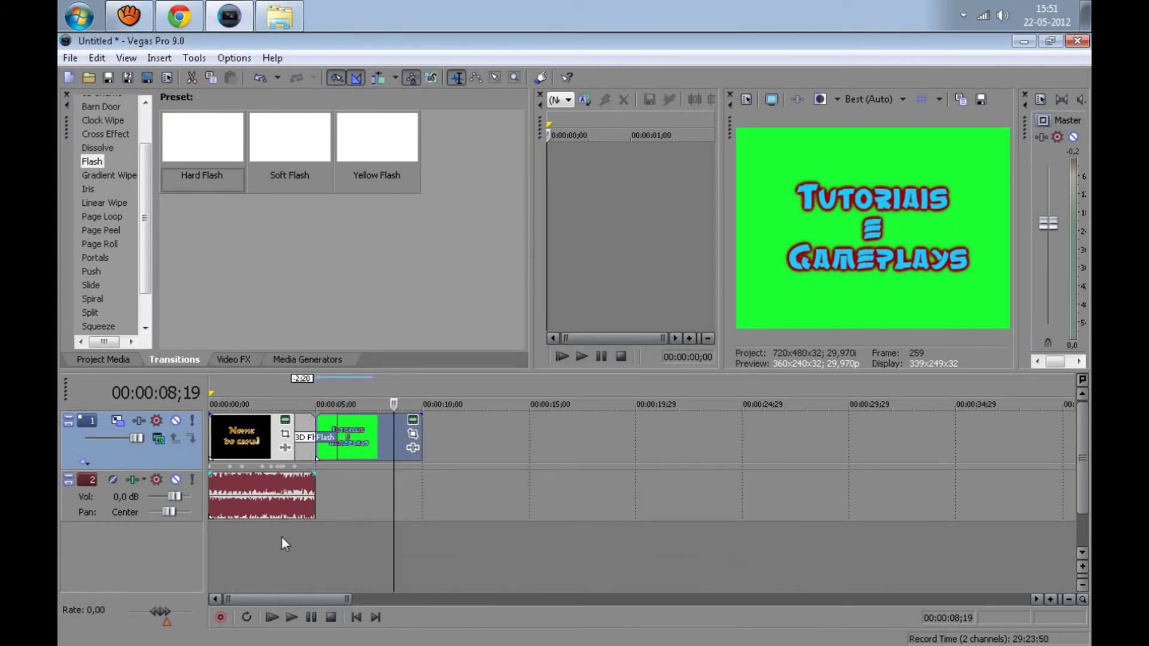
{"action": "left_click_drag", "start_coordinate": [316, 498], "coordinate": [421, 501]}
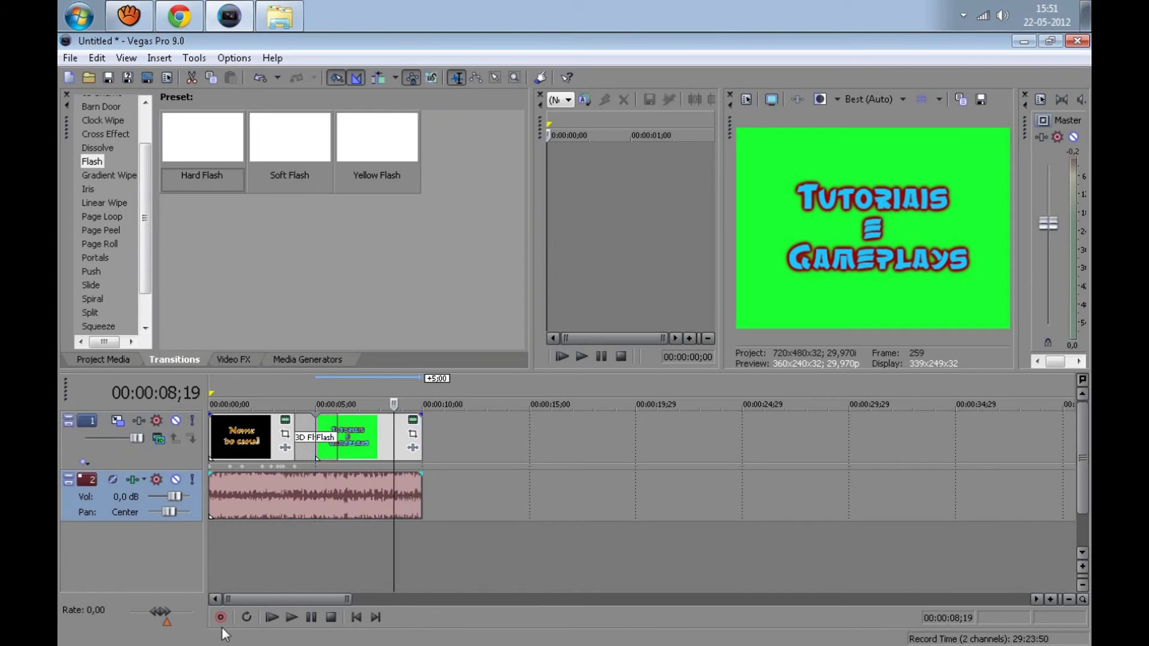
{"action": "left_click", "coordinate": [273, 617]}
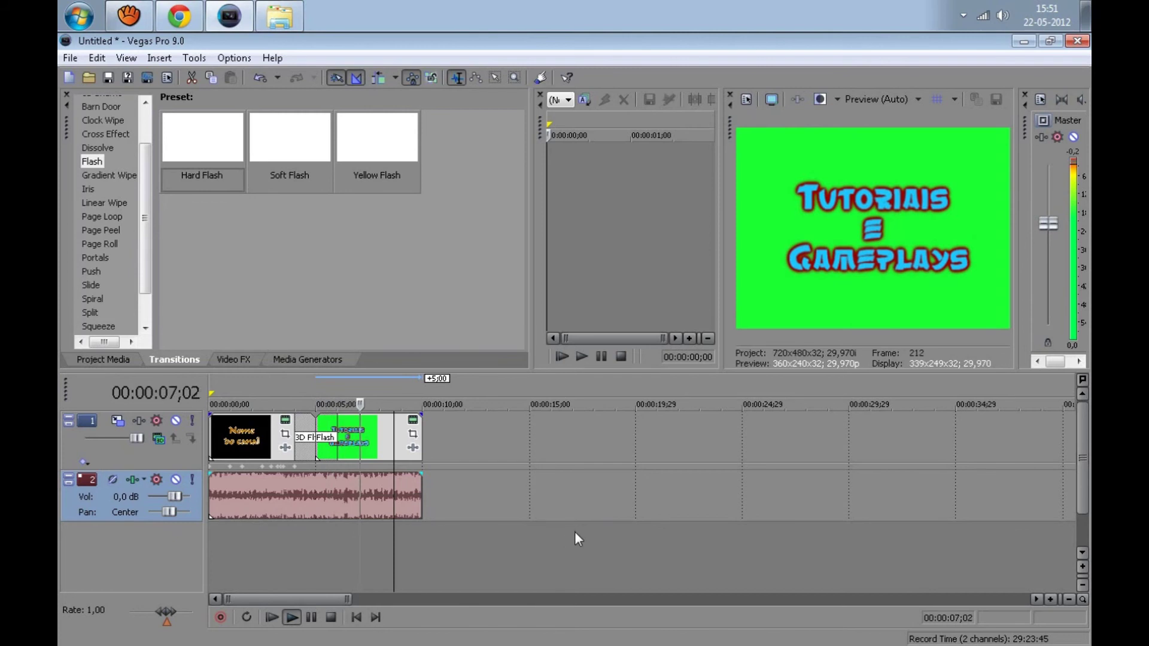
{"action": "left_click", "coordinate": [311, 618]}
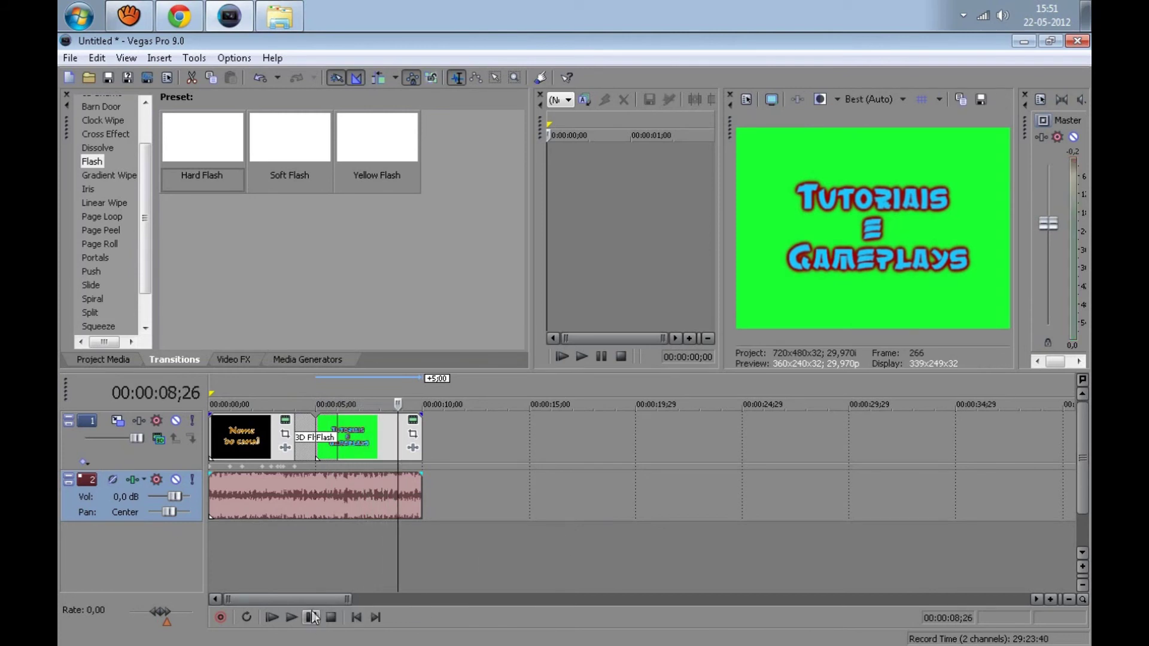
Shorten the green text event by 1;20 and trim the audio event to the same end point.
{"action": "left_click_drag", "start_coordinate": [422, 439], "coordinate": [385, 441]}
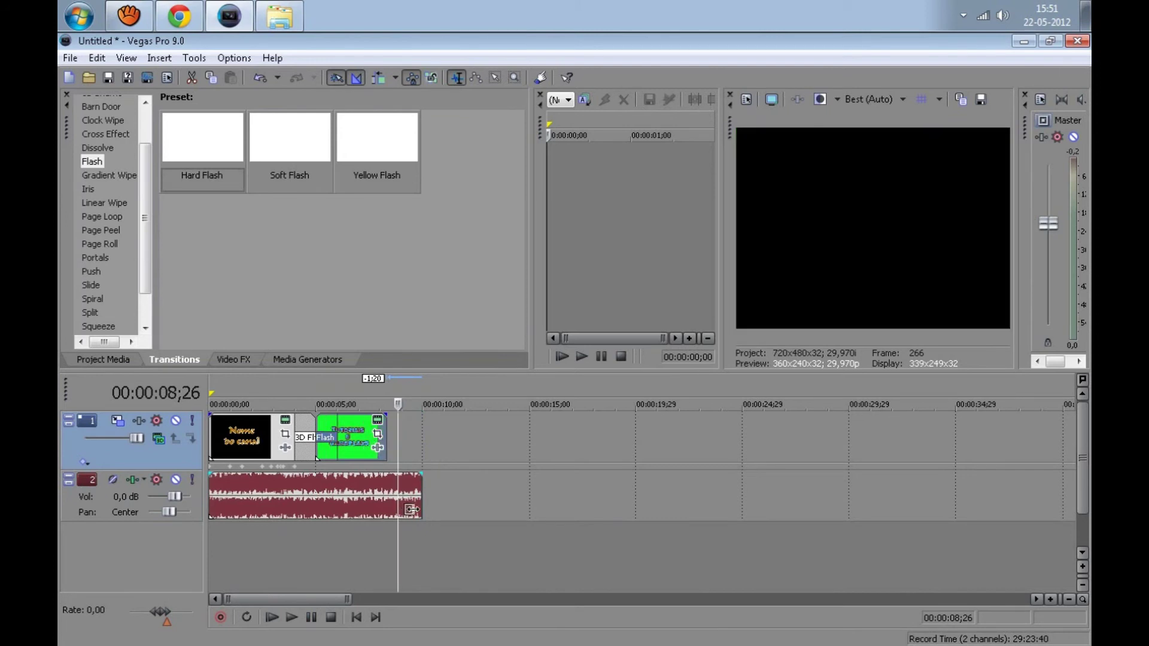
{"action": "left_click_drag", "start_coordinate": [421, 503], "coordinate": [386, 503]}
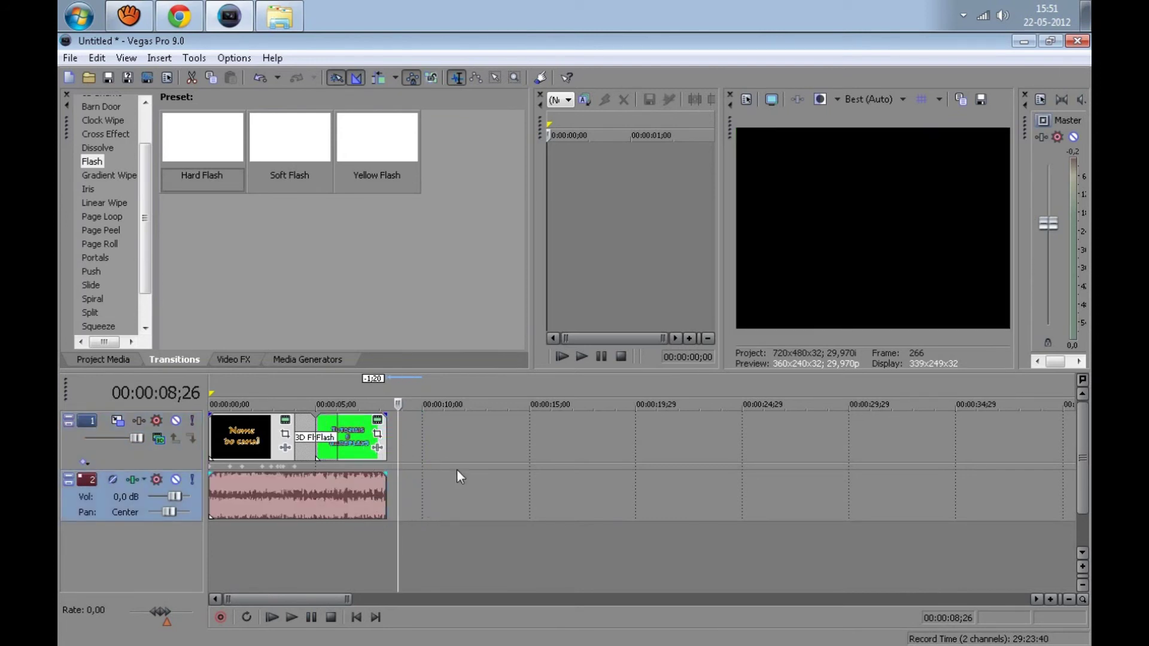
Insert a new text media event on the video track and replace its sample text with "Minecraft".
{"action": "right_click", "coordinate": [428, 430]}
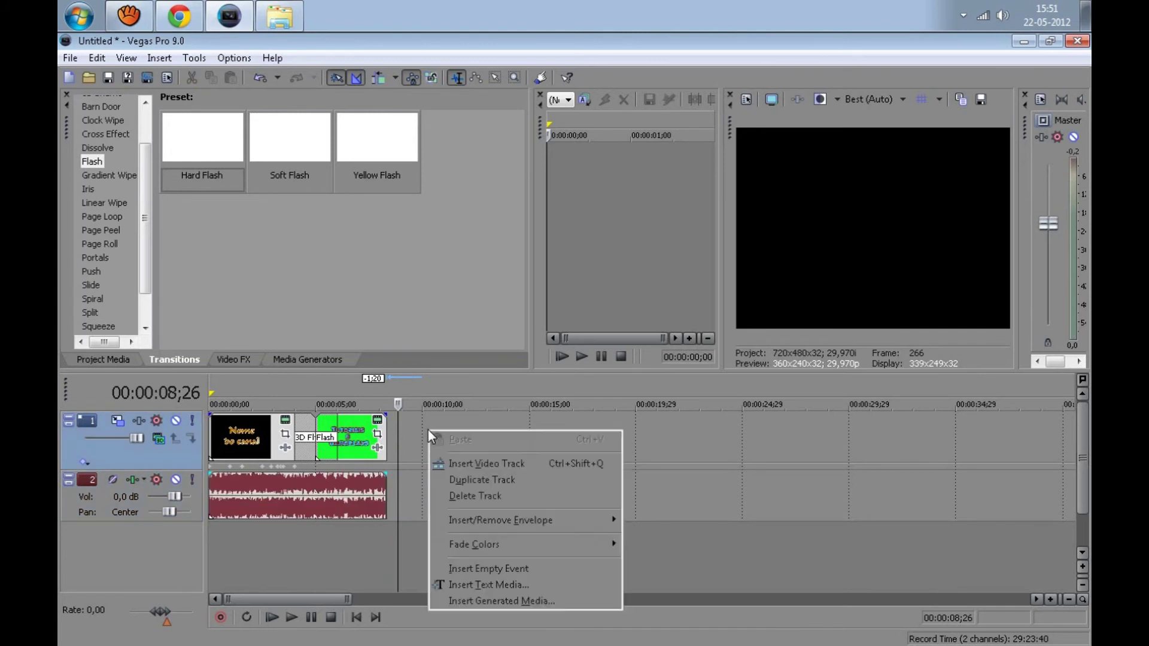
{"action": "left_click", "coordinate": [476, 585]}
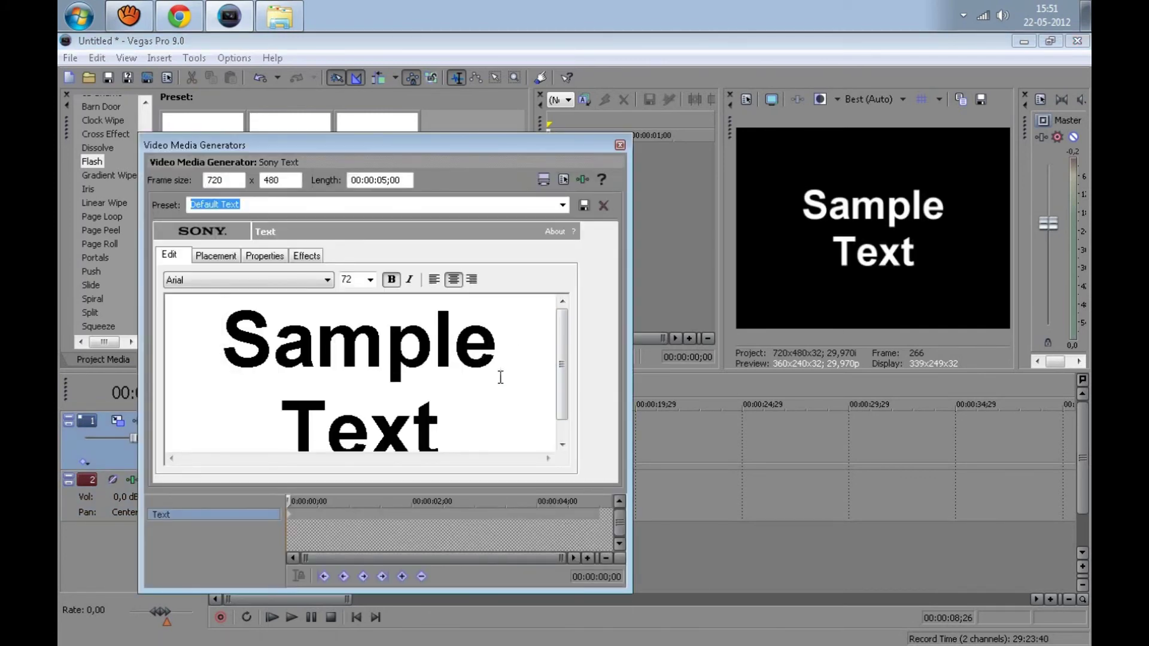
{"action": "left_click_drag", "start_coordinate": [500, 372], "coordinate": [346, 304]}
{"action": "key", "text": "BackSpace"}
{"action": "key", "text": "BackSpace"}
{"action": "key", "text": "BackSpace"}
{"action": "key", "text": "BackSpace"}
{"action": "key", "text": "BackSpace"}
{"action": "key", "text": "BackSpace"}
{"action": "key", "text": "BackSpace"}
{"action": "key", "text": "BackSpace"}
{"action": "key", "text": "BackSpace"}
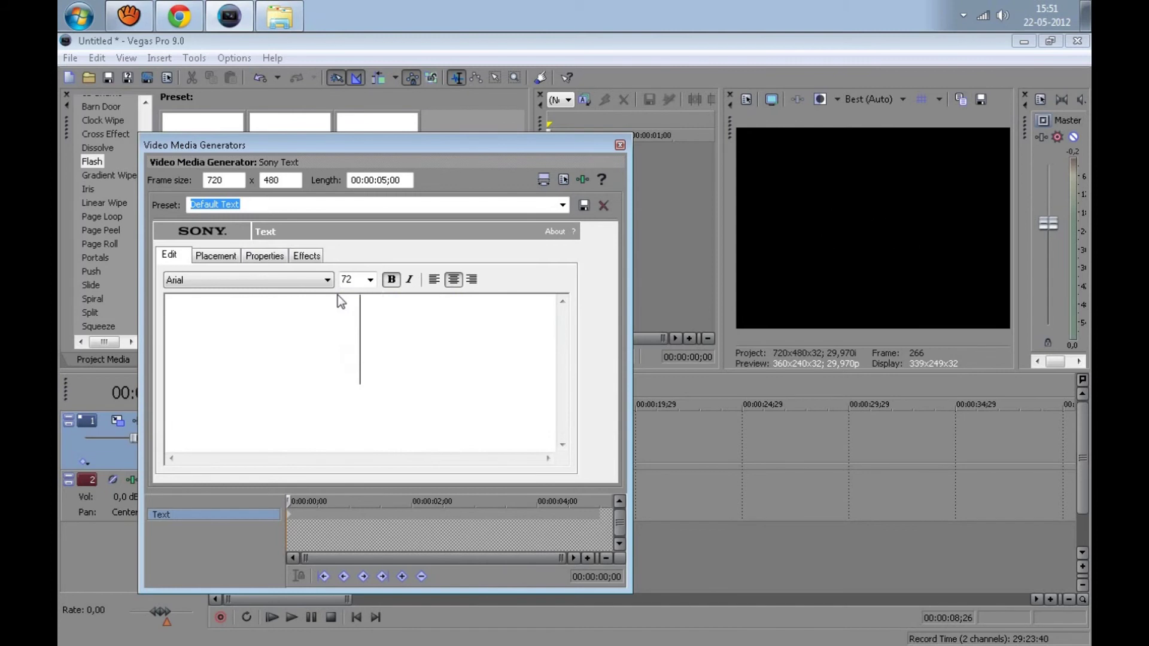
{"action": "type", "text": "M"}
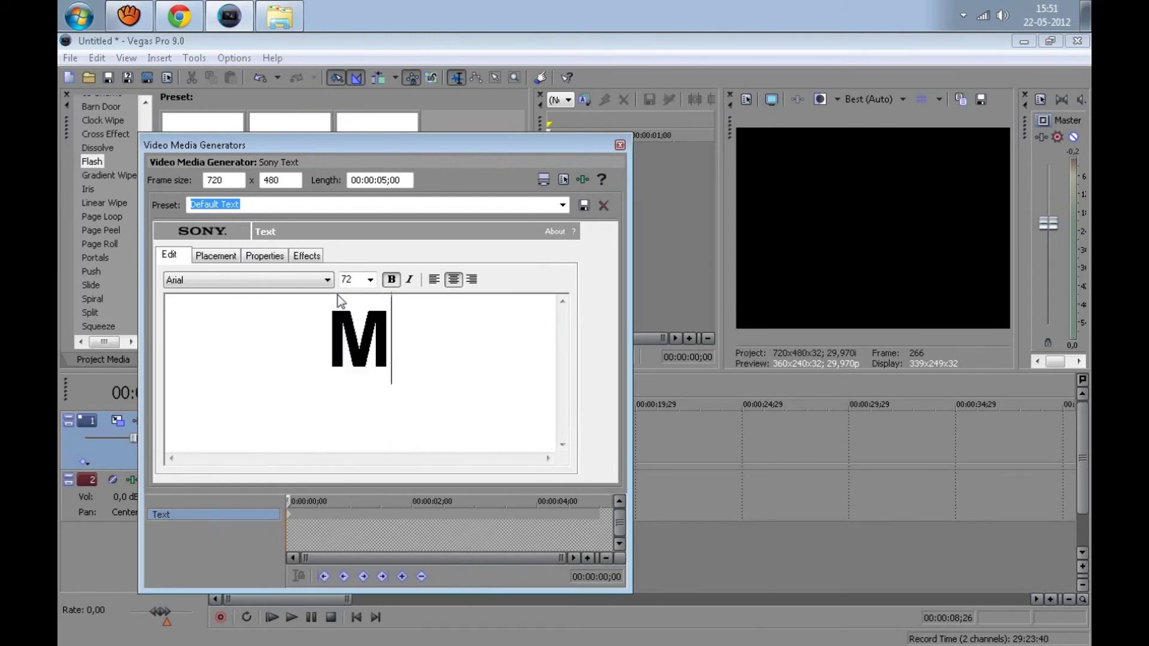
{"action": "type", "text": "inecraft"}
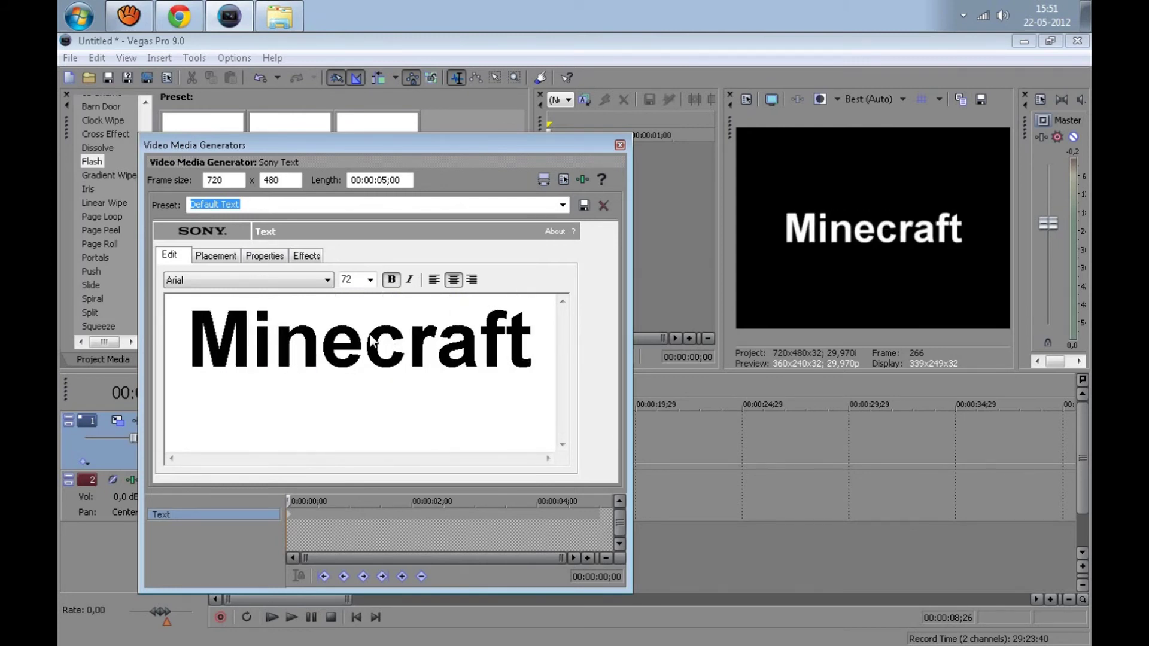
Set the Minecraft text's font to Ebrima.
{"action": "left_click", "coordinate": [312, 273]}
{"action": "scroll", "coordinate": [225, 447], "scroll_direction": "down", "scroll_amount": 20}
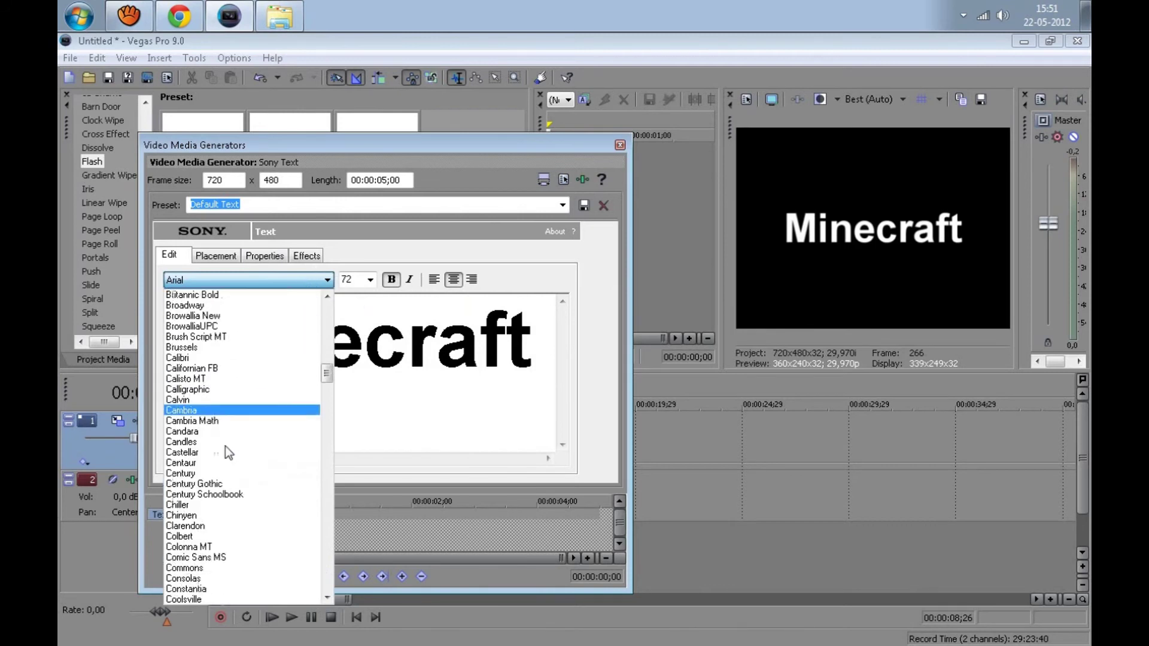
{"action": "left_click", "coordinate": [224, 451]}
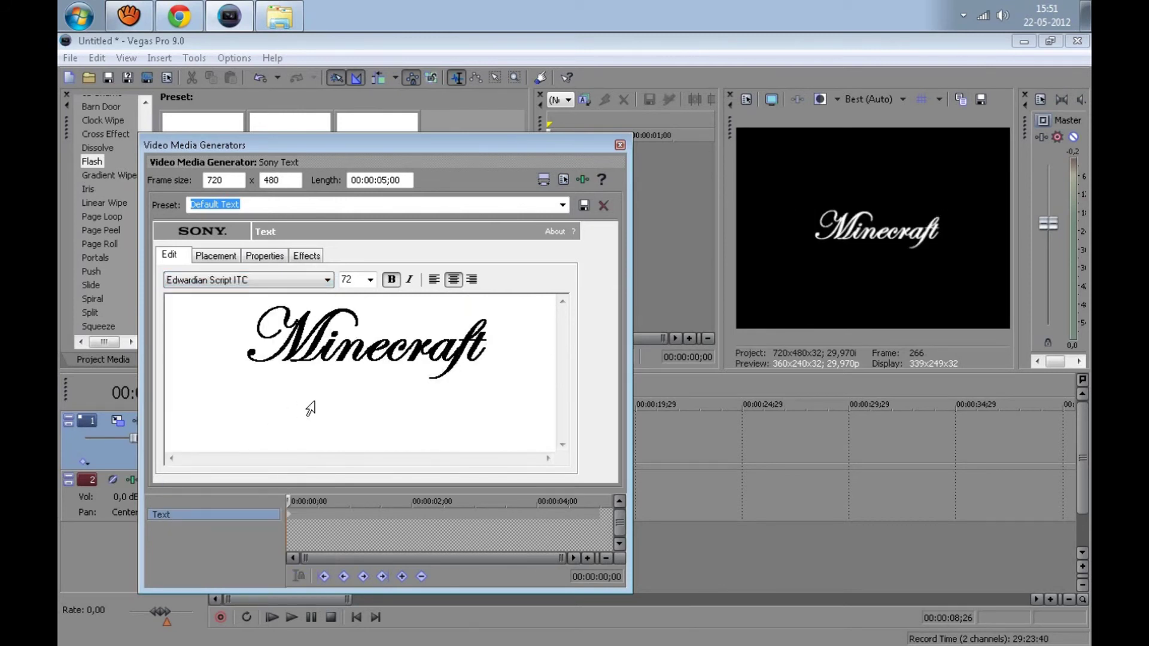
{"action": "key", "text": "Up"}
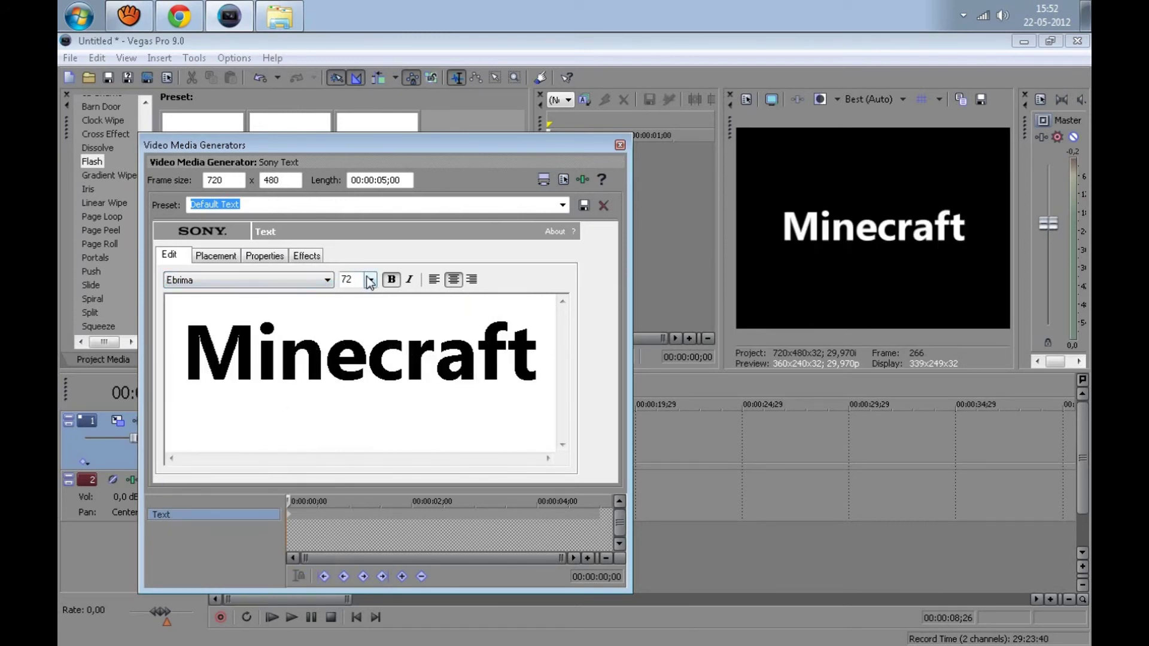
Color the Minecraft text brown (121, 71, 0) and its background yellow-green (214, 255, 27).
{"action": "left_click", "coordinate": [265, 256]}
{"action": "left_click_drag", "start_coordinate": [284, 353], "coordinate": [228, 358]}
{"action": "left_click_drag", "start_coordinate": [426, 353], "coordinate": [449, 346]}
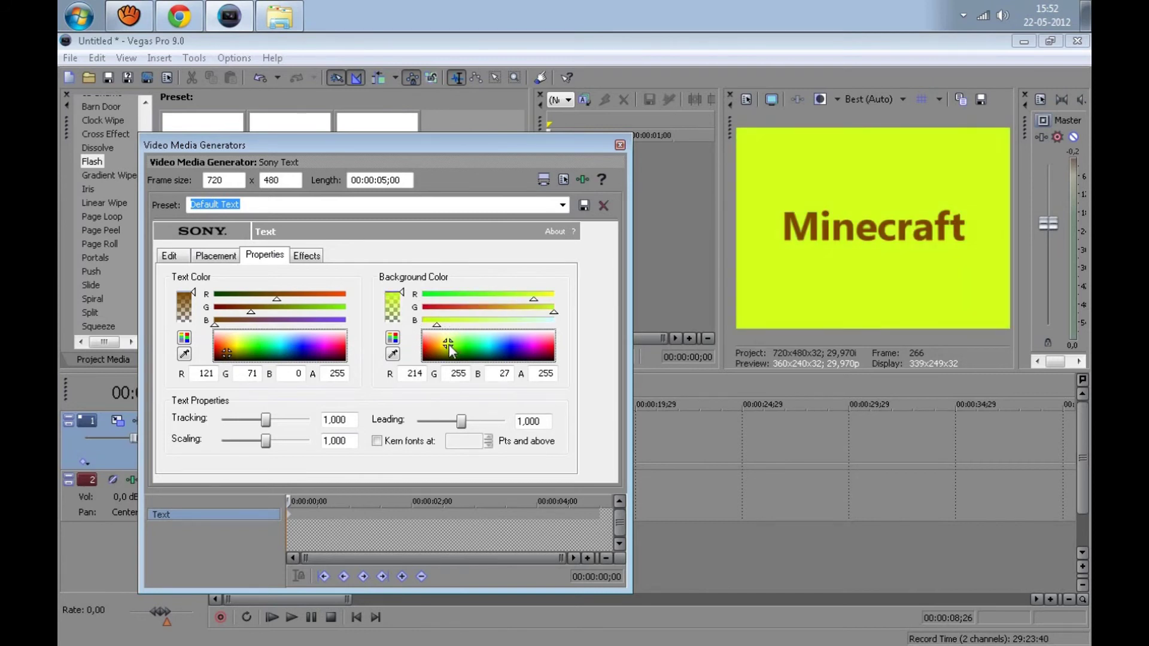
Give the Minecraft text a blue outline with a width of about 0,150.
{"action": "left_click", "coordinate": [307, 256]}
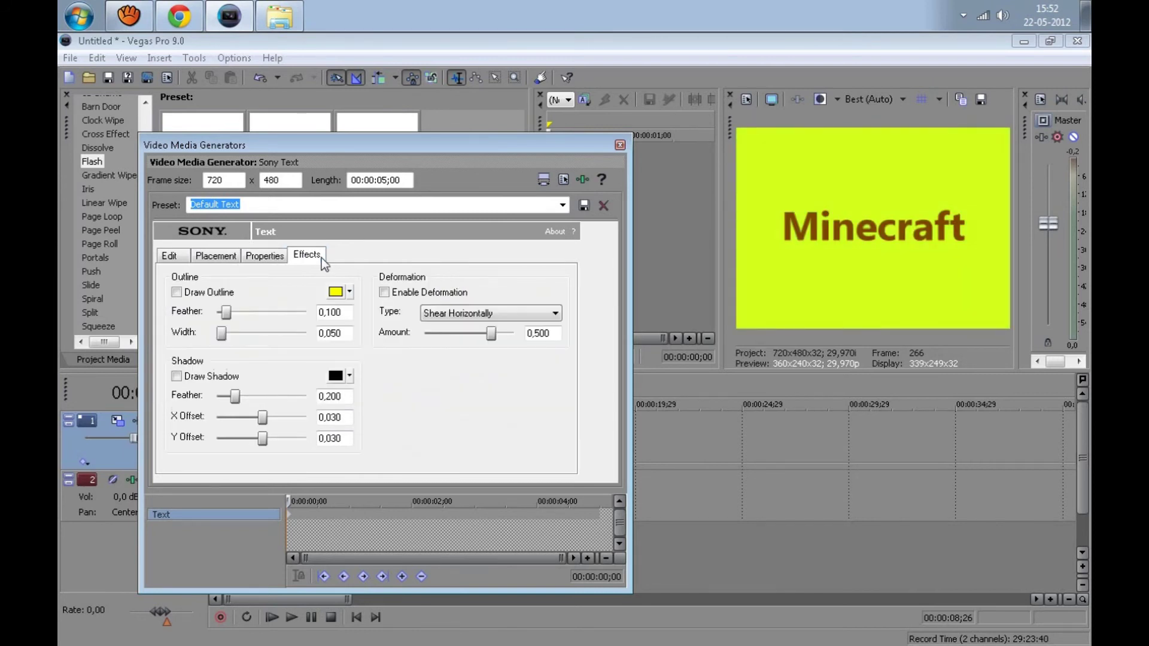
{"action": "left_click", "coordinate": [350, 292]}
{"action": "left_click_drag", "start_coordinate": [422, 356], "coordinate": [443, 357]}
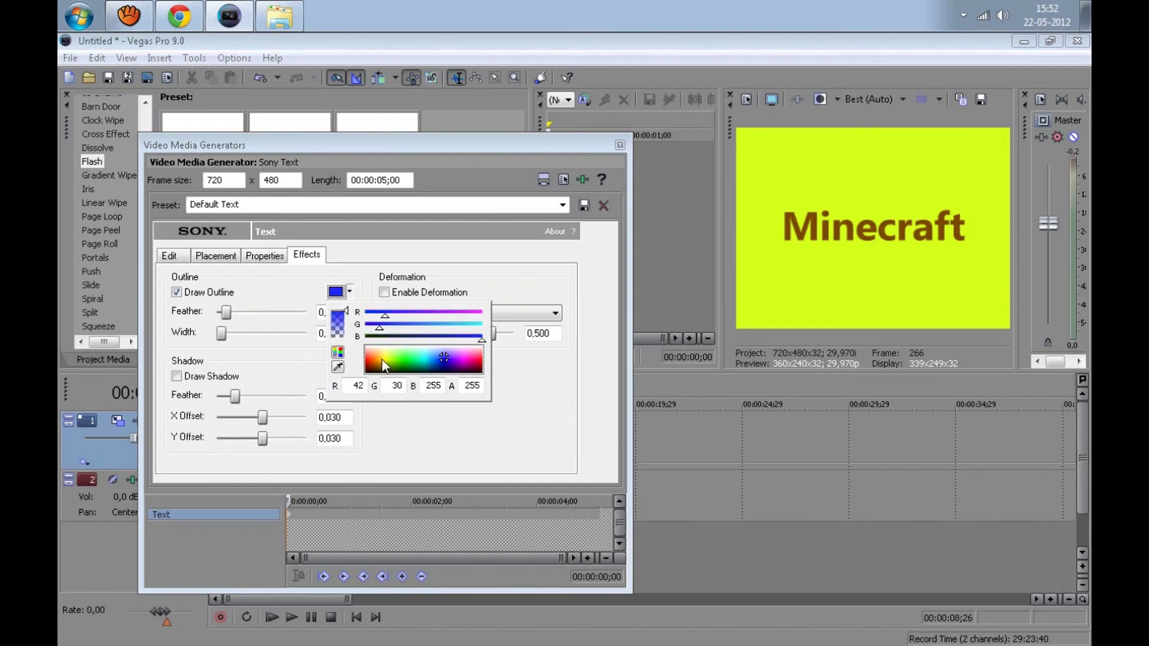
{"action": "left_click_drag", "start_coordinate": [220, 333], "coordinate": [230, 335]}
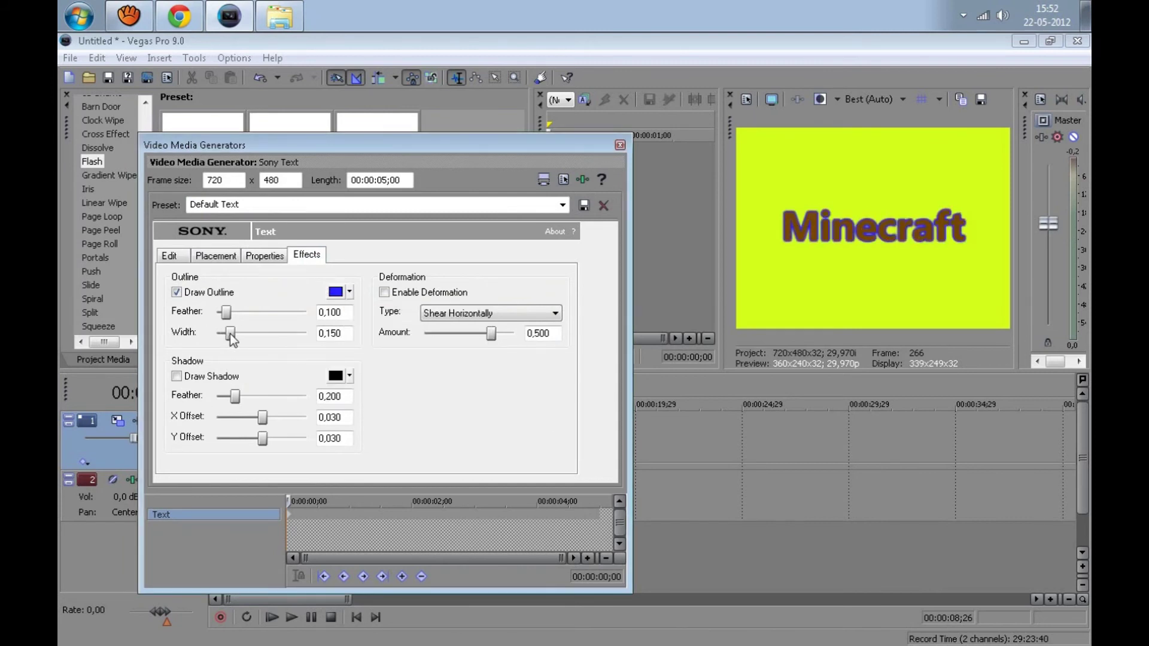
Change the Minecraft text's outline to white (255, 255, 255) with a width of about 0,300.
{"action": "left_click", "coordinate": [350, 292]}
{"action": "left_click", "coordinate": [338, 366]}
{"action": "left_click", "coordinate": [186, 338]}
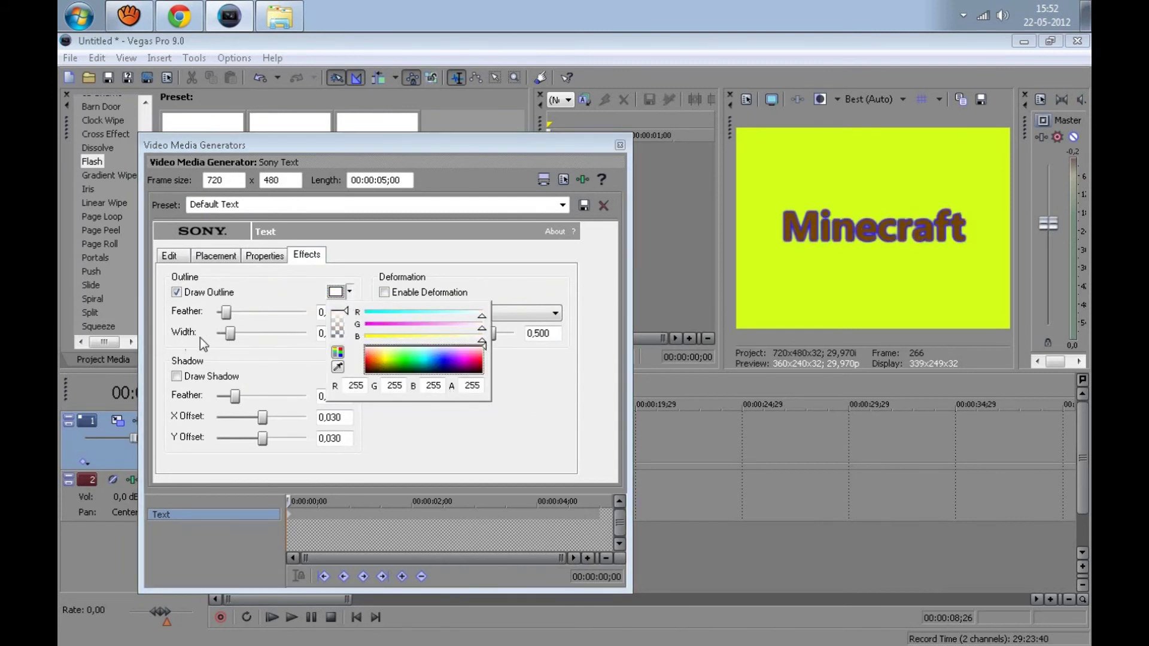
{"action": "left_click_drag", "start_coordinate": [234, 335], "coordinate": [249, 345]}
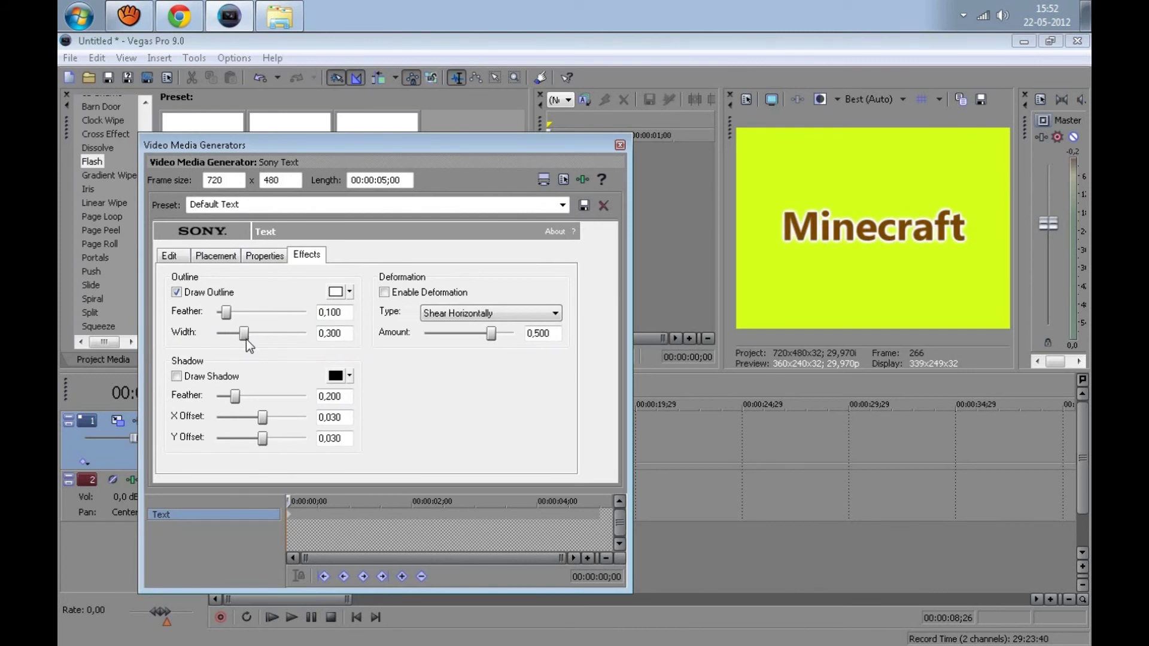
{"action": "left_click", "coordinate": [351, 293]}
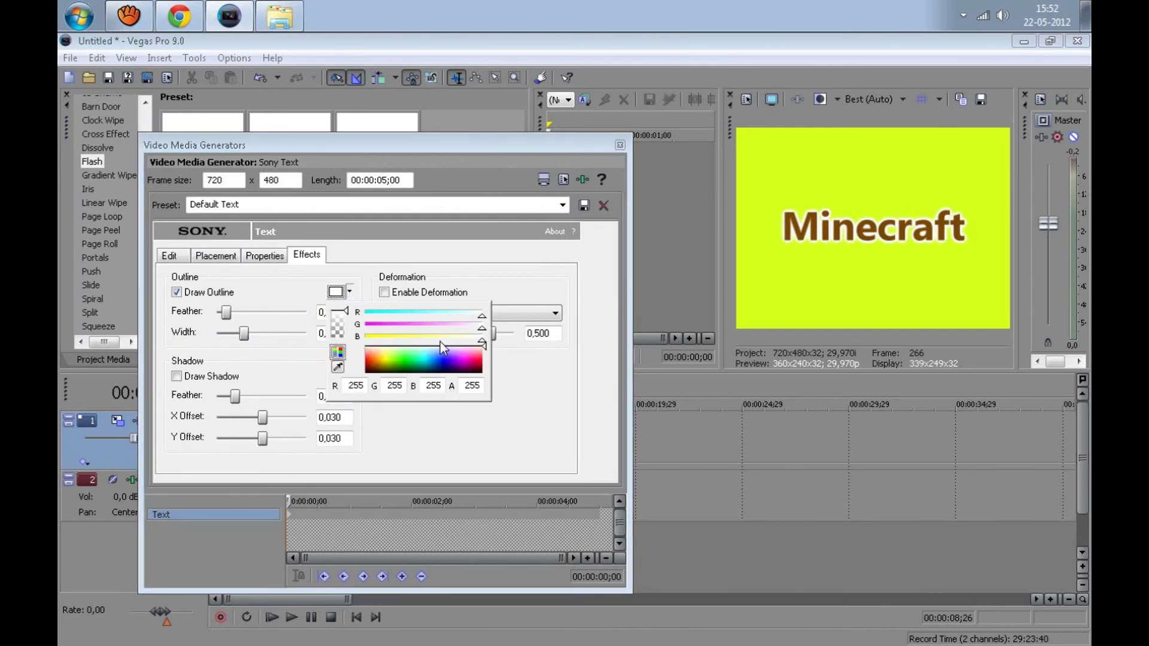
Recolor the Minecraft text bright yellow (248, 255, 27) and its background dark brown (81, 62, 0).
{"action": "left_click", "coordinate": [266, 258]}
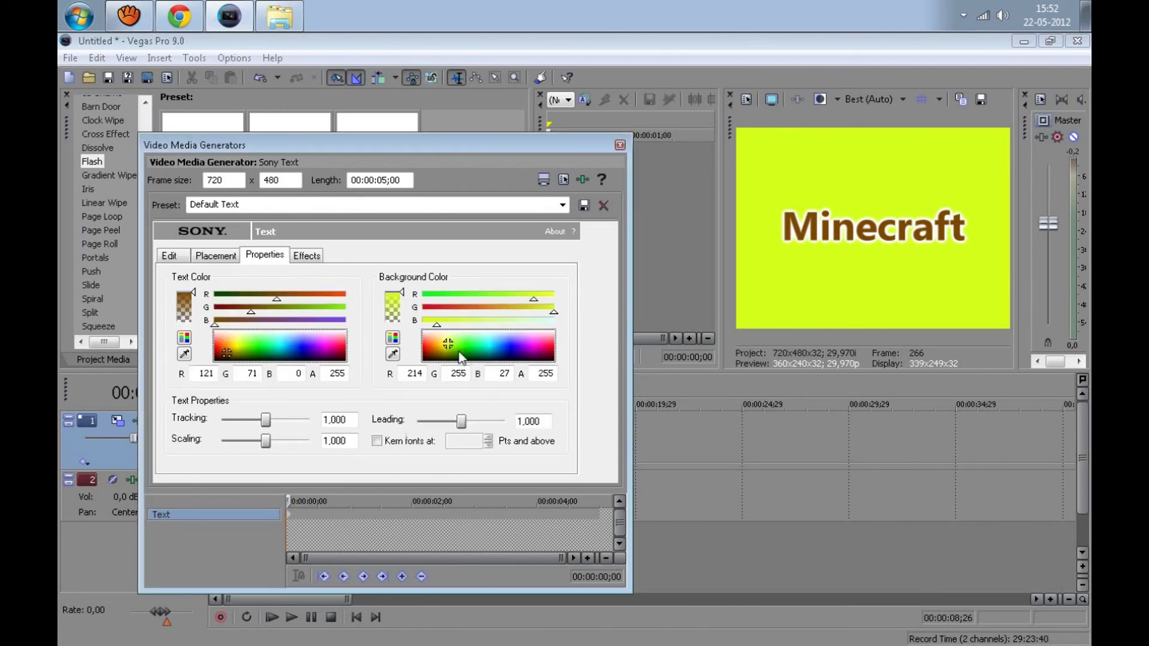
{"action": "left_click", "coordinate": [236, 344]}
{"action": "left_click_drag", "start_coordinate": [237, 346], "coordinate": [237, 344]}
{"action": "left_click", "coordinate": [441, 356]}
{"action": "left_click_drag", "start_coordinate": [440, 357], "coordinate": [440, 357]}
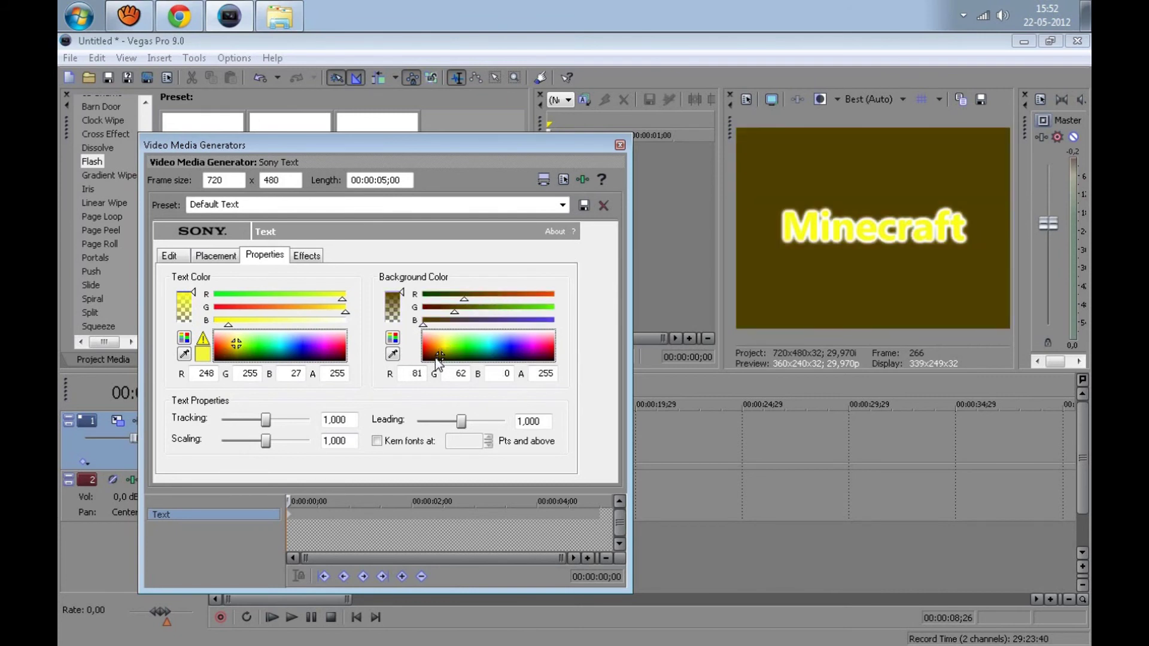
Reduce the Minecraft text's outline width to about 0,181 and close the media generator.
{"action": "left_click", "coordinate": [300, 256]}
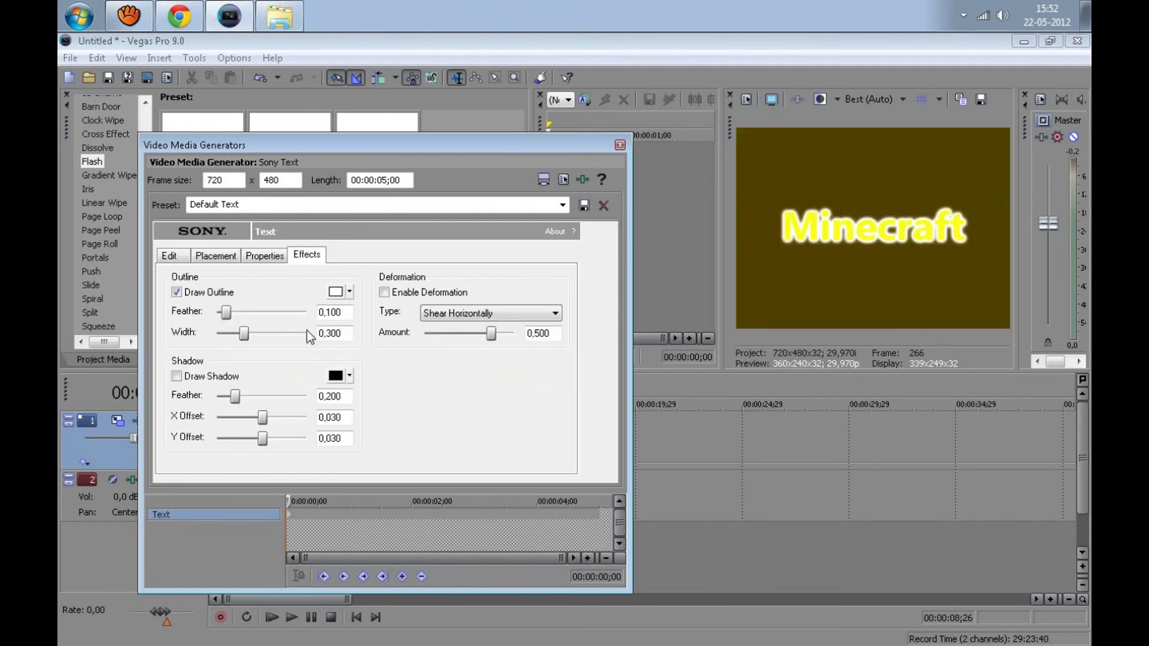
{"action": "left_click_drag", "start_coordinate": [247, 335], "coordinate": [232, 331]}
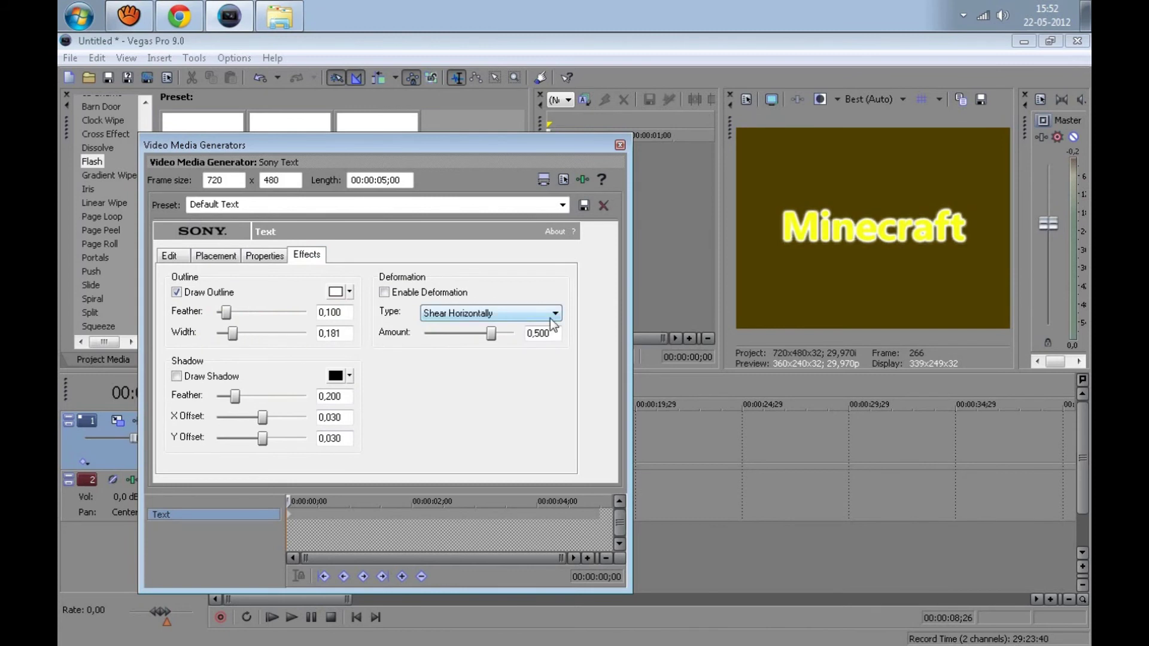
{"action": "left_click", "coordinate": [620, 145]}
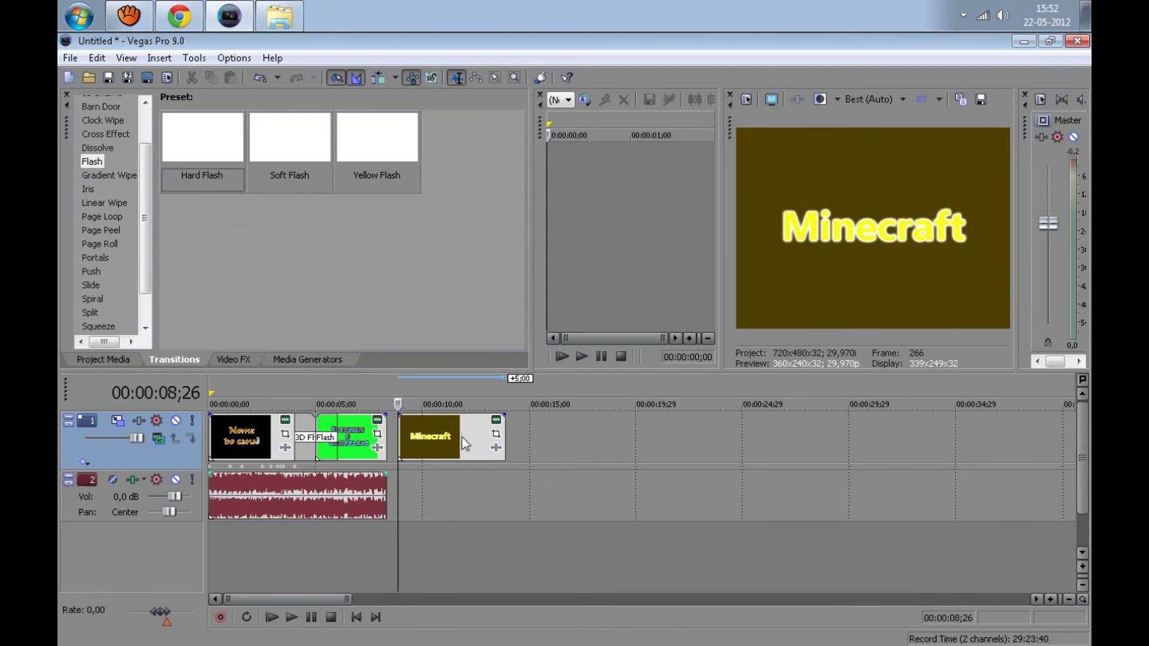
Shorten the Minecraft text event by about 3;23 and place its start at the 10;00 mark, apart from the green event.
{"action": "mouse_move", "coordinate": [436, 429]}
{"action": "left_mouse_down"}
{"action": "mouse_move", "coordinate": [427, 430]}
{"action": "mouse_move", "coordinate": [451, 433]}
{"action": "mouse_move", "coordinate": [413, 430]}
{"action": "left_mouse_up"}
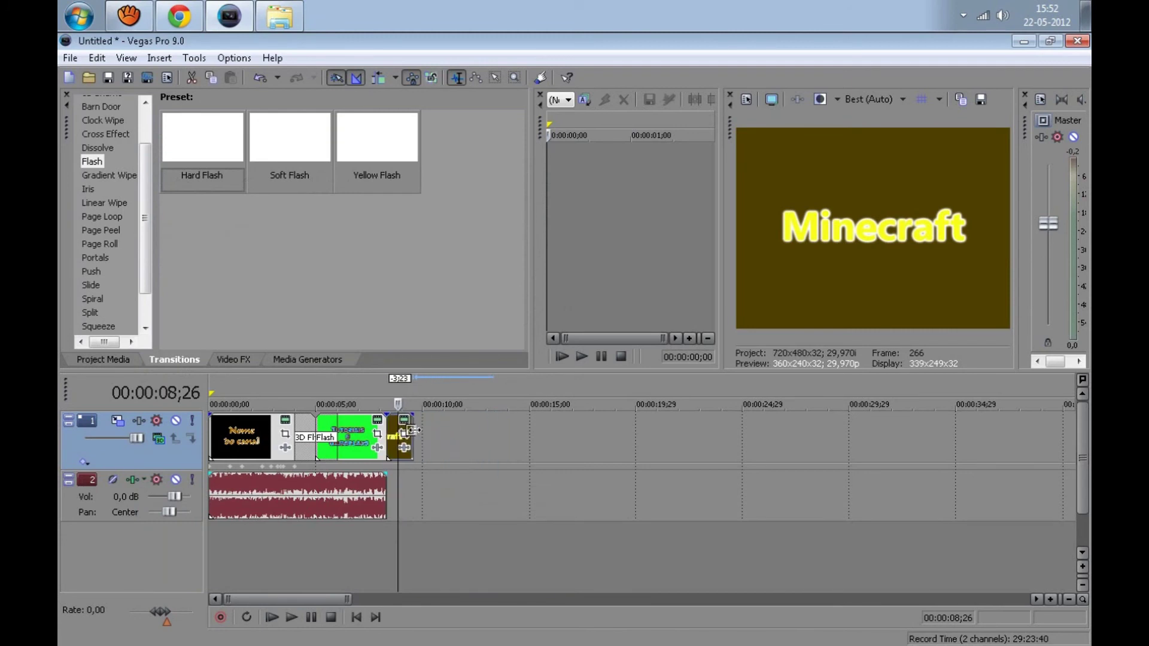
{"action": "left_click", "coordinate": [489, 466]}
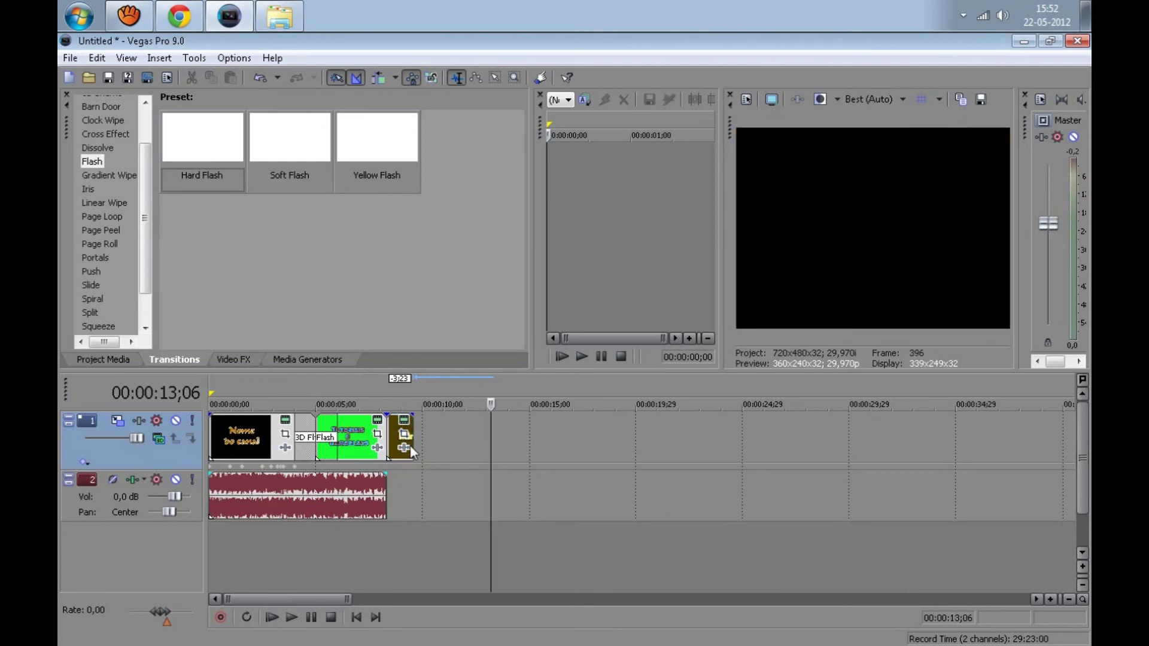
{"action": "left_click_drag", "start_coordinate": [405, 446], "coordinate": [441, 447]}
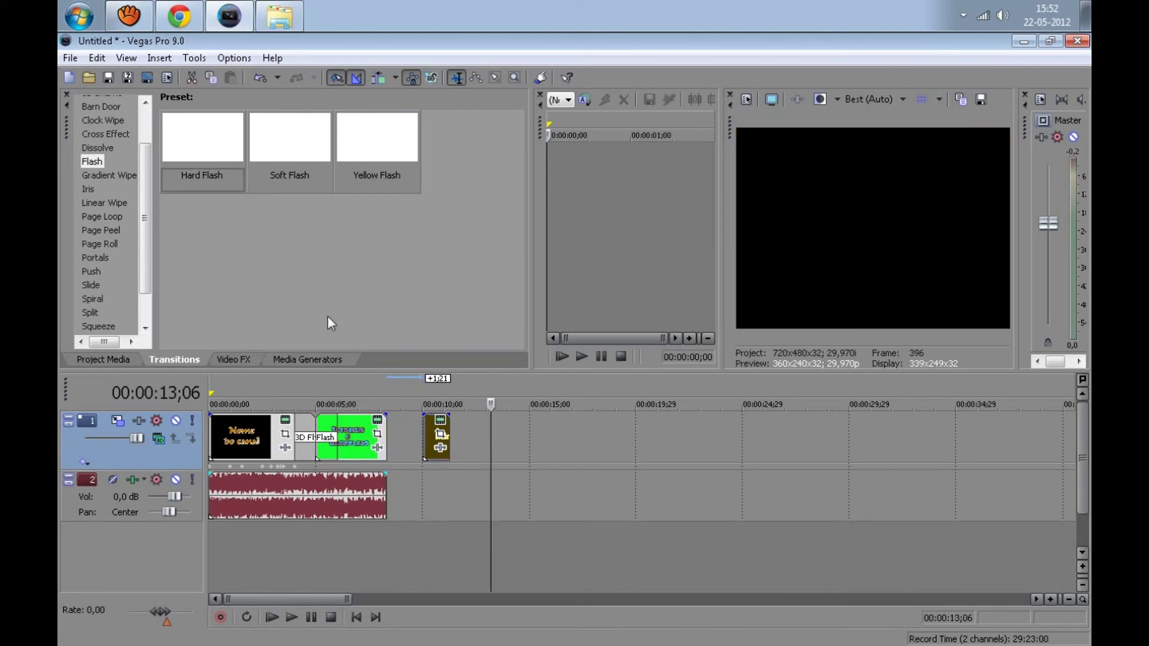
Apply the Nebulous Gradient Wipe transition to the Minecraft event's start, scrub through it, and close its settings.
{"action": "left_click", "coordinate": [94, 176]}
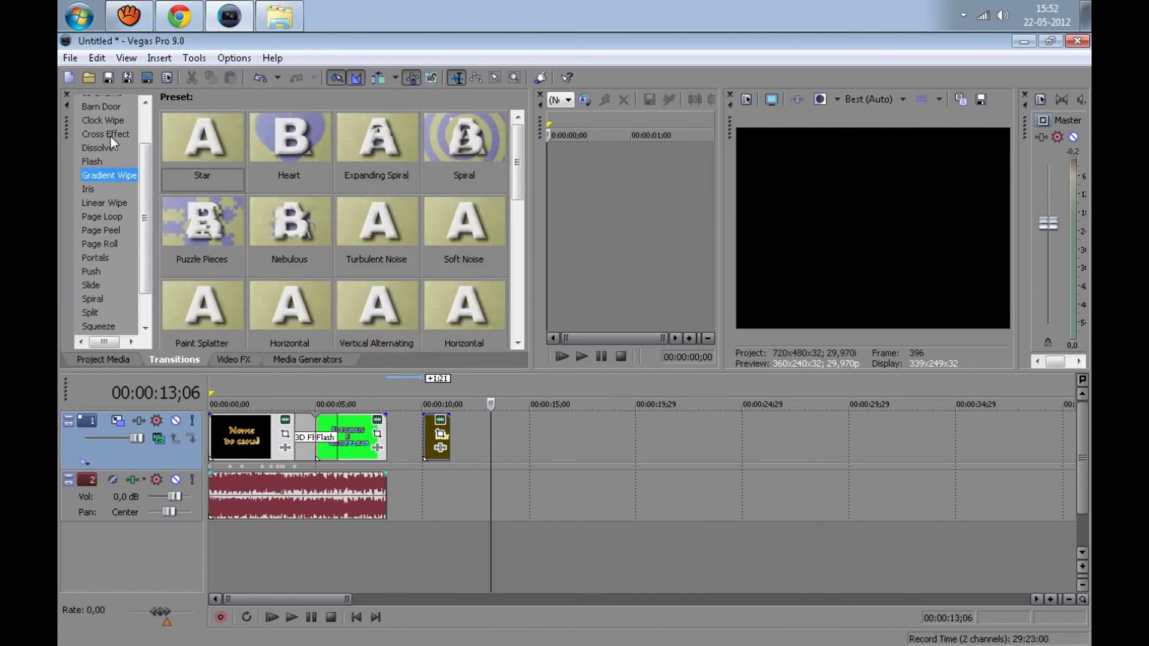
{"action": "scroll", "coordinate": [440, 181], "scroll_direction": "down", "scroll_amount": 1}
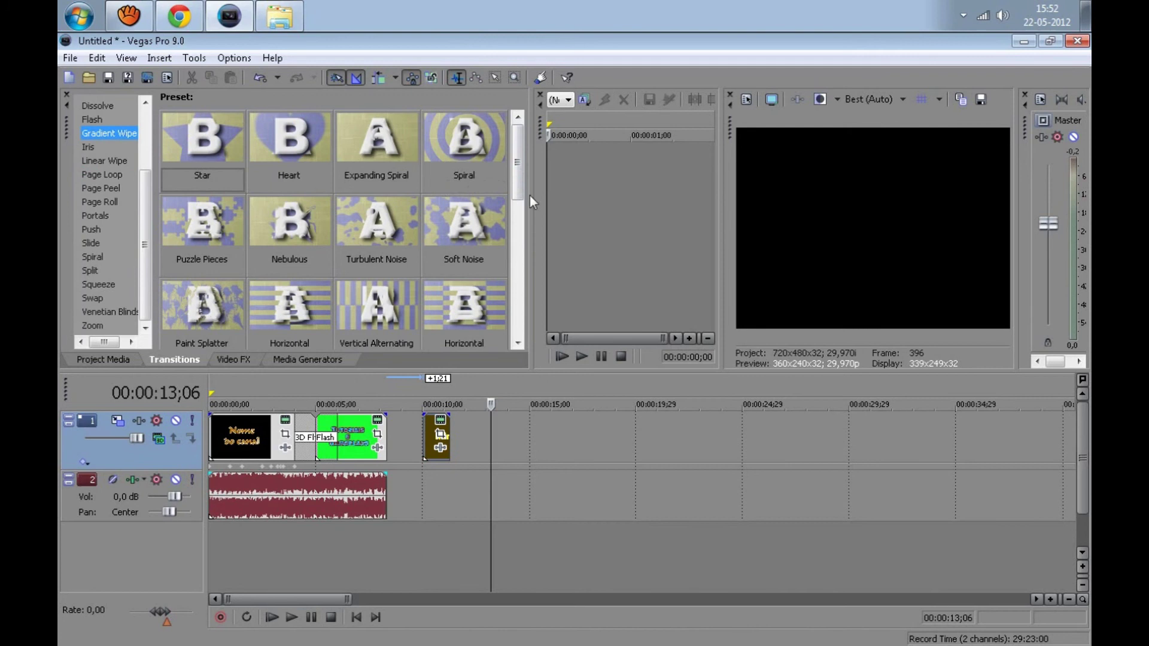
{"action": "left_click_drag", "start_coordinate": [294, 224], "coordinate": [427, 419]}
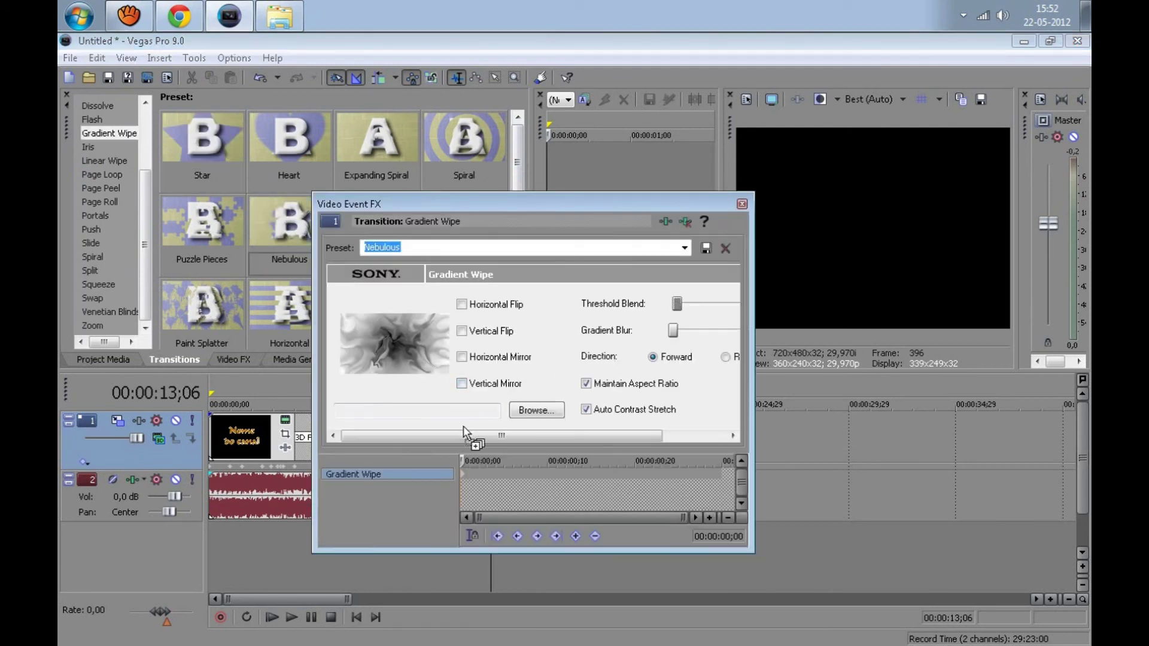
{"action": "left_click_drag", "start_coordinate": [653, 460], "coordinate": [825, 461]}
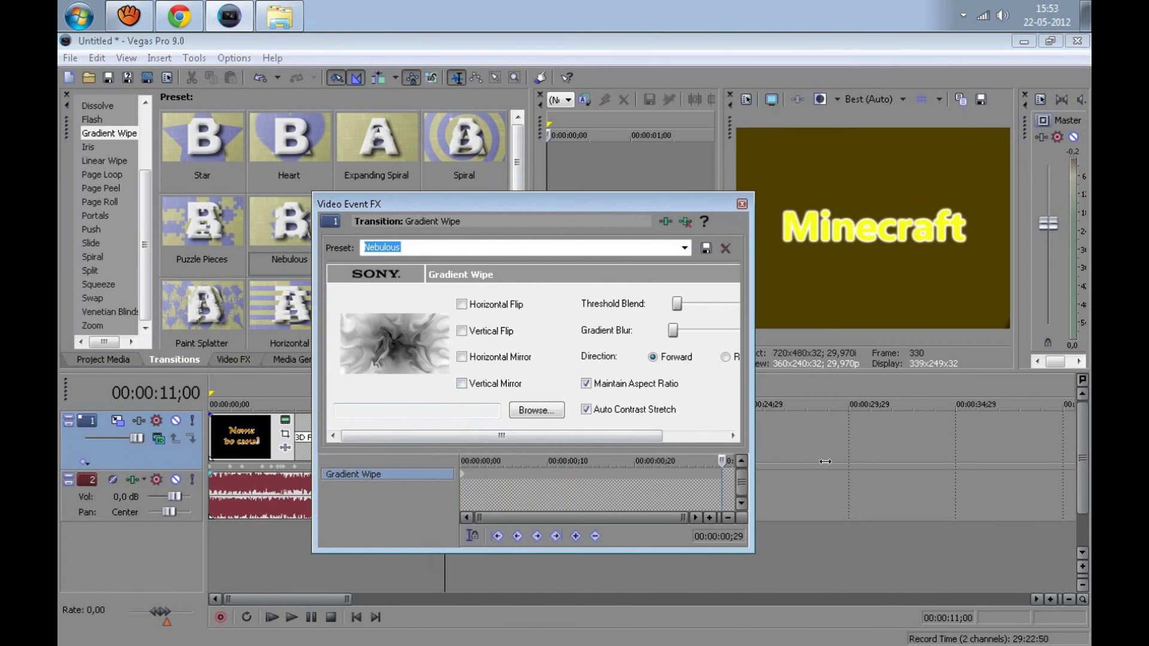
{"action": "left_click", "coordinate": [740, 204]}
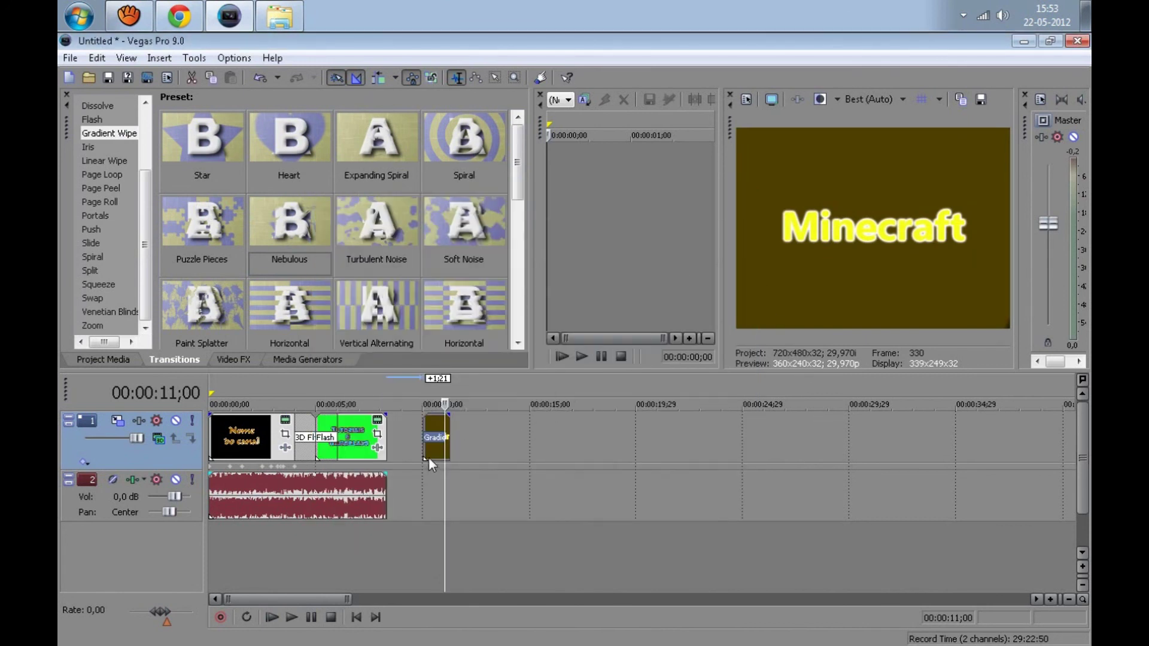
Butt the Minecraft text event against the green event's end and extend the music to match, playing back the result.
{"action": "left_click_drag", "start_coordinate": [430, 453], "coordinate": [404, 458]}
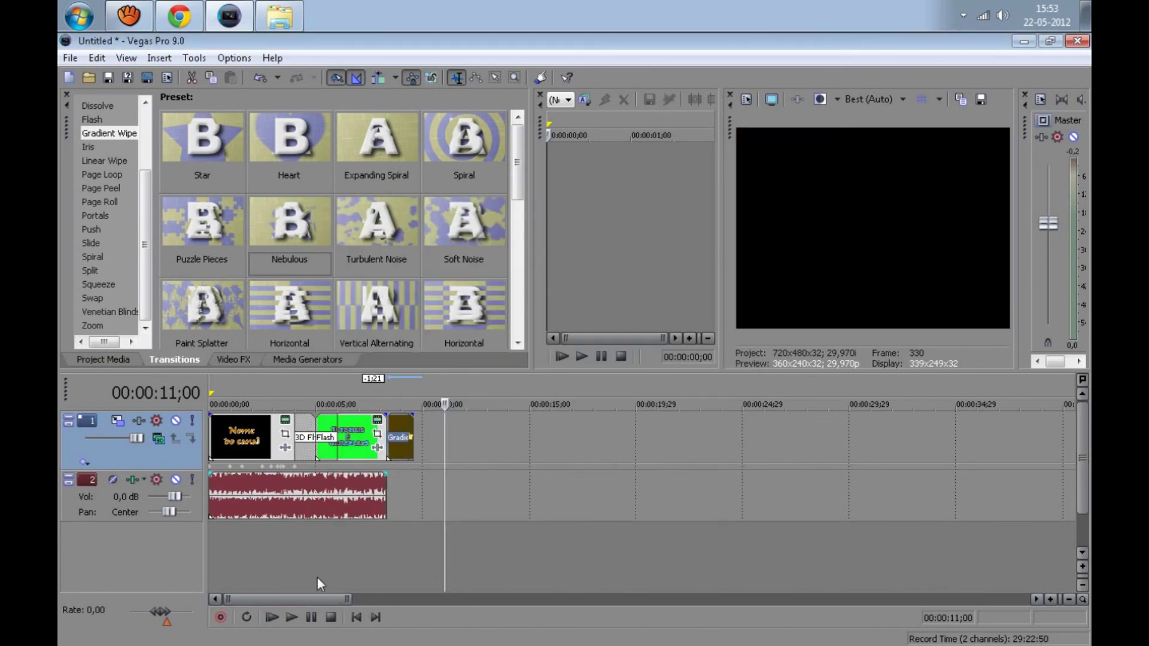
{"action": "left_click_drag", "start_coordinate": [384, 490], "coordinate": [413, 492]}
{"action": "left_click", "coordinate": [290, 618]}
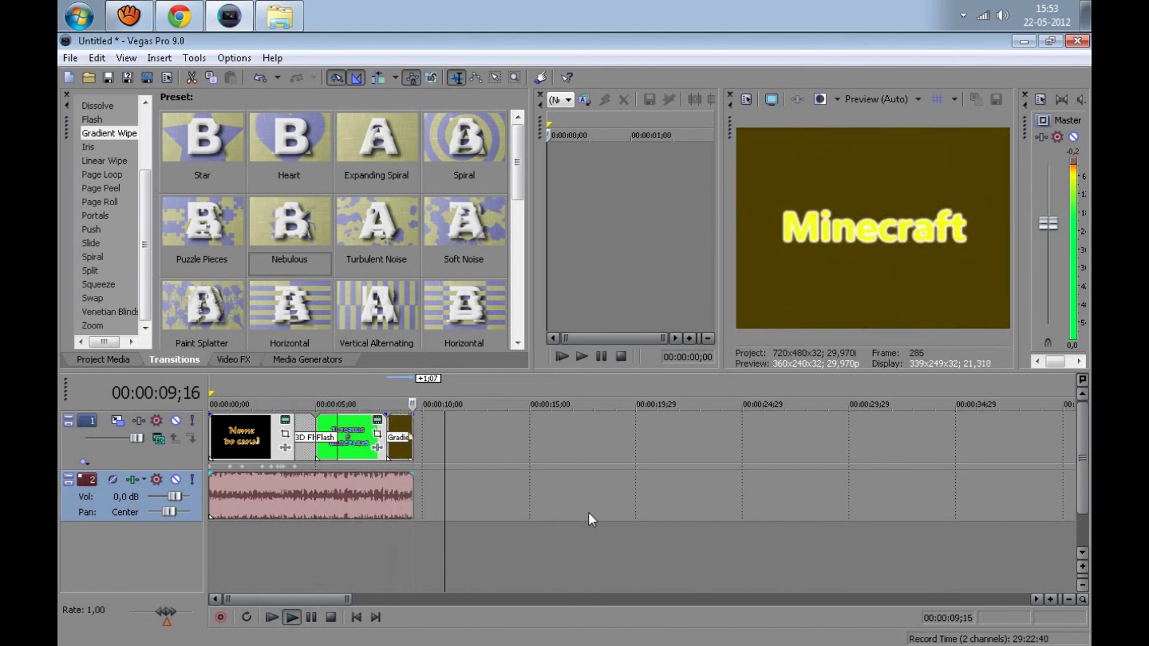
{"action": "left_click", "coordinate": [333, 617]}
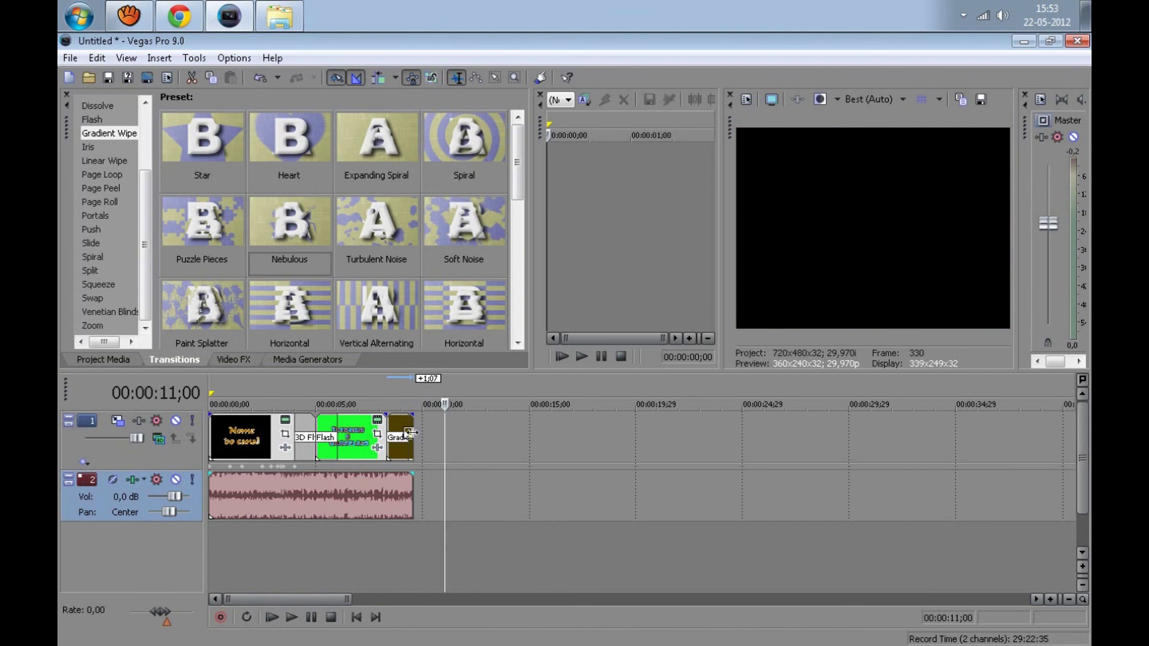
Select the time range from 0;00 to 9;17 and set up a Windows Media Video V11 render with the Youtube template.
{"action": "left_click_drag", "start_coordinate": [214, 537], "coordinate": [416, 538]}
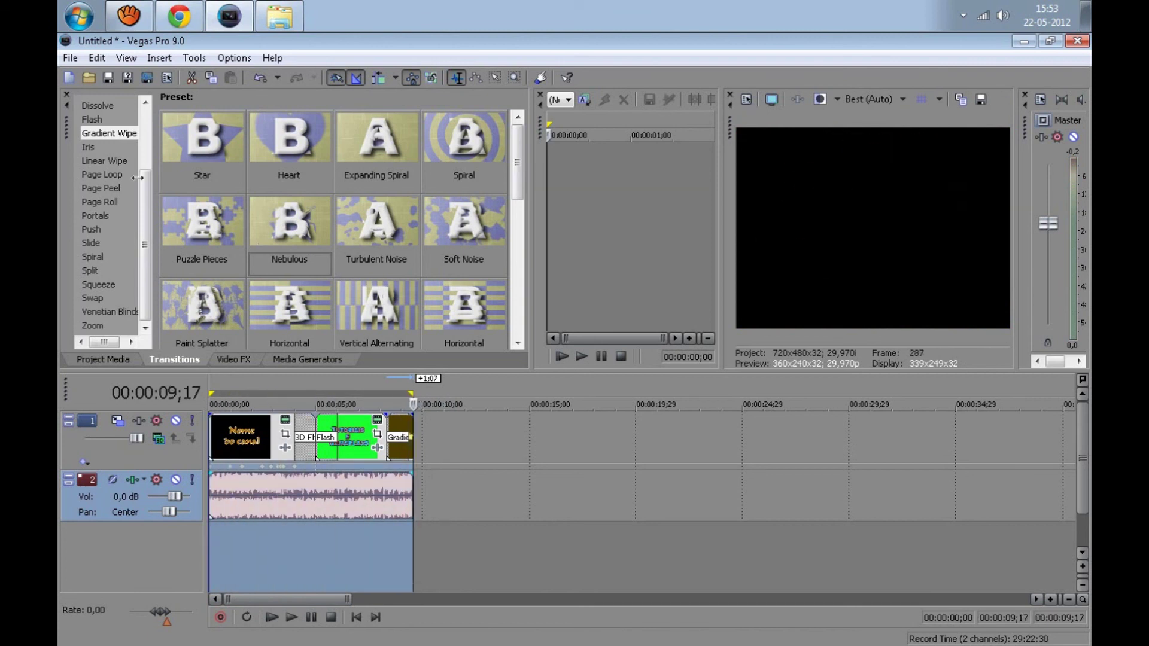
{"action": "left_click", "coordinate": [70, 57]}
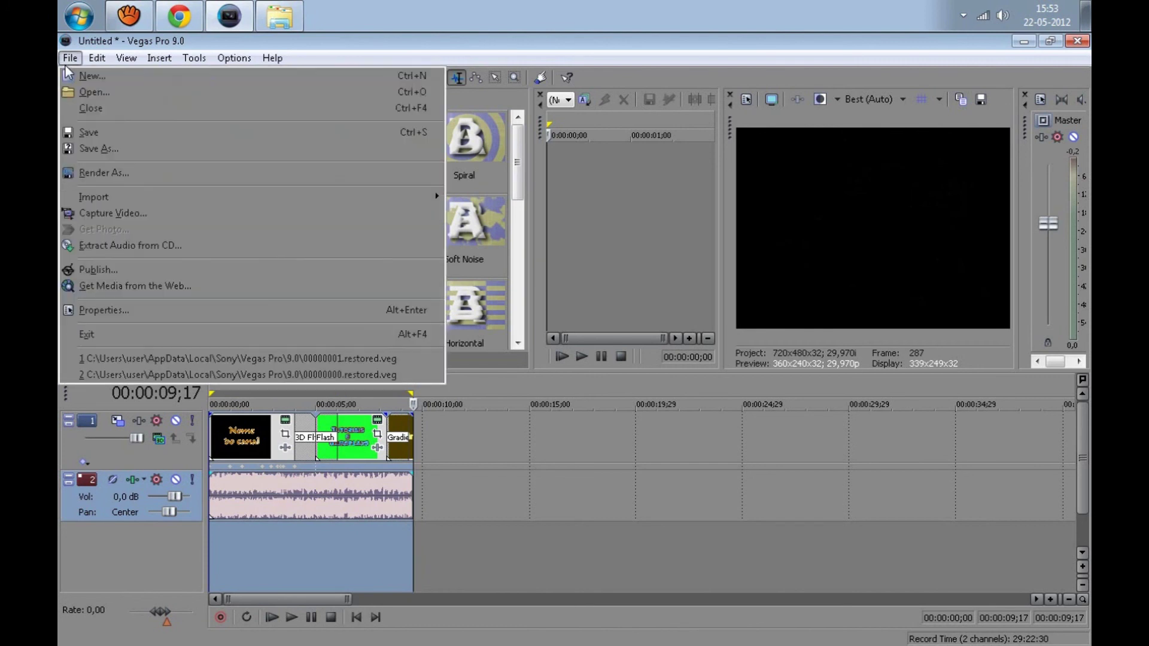
{"action": "left_click", "coordinate": [98, 169]}
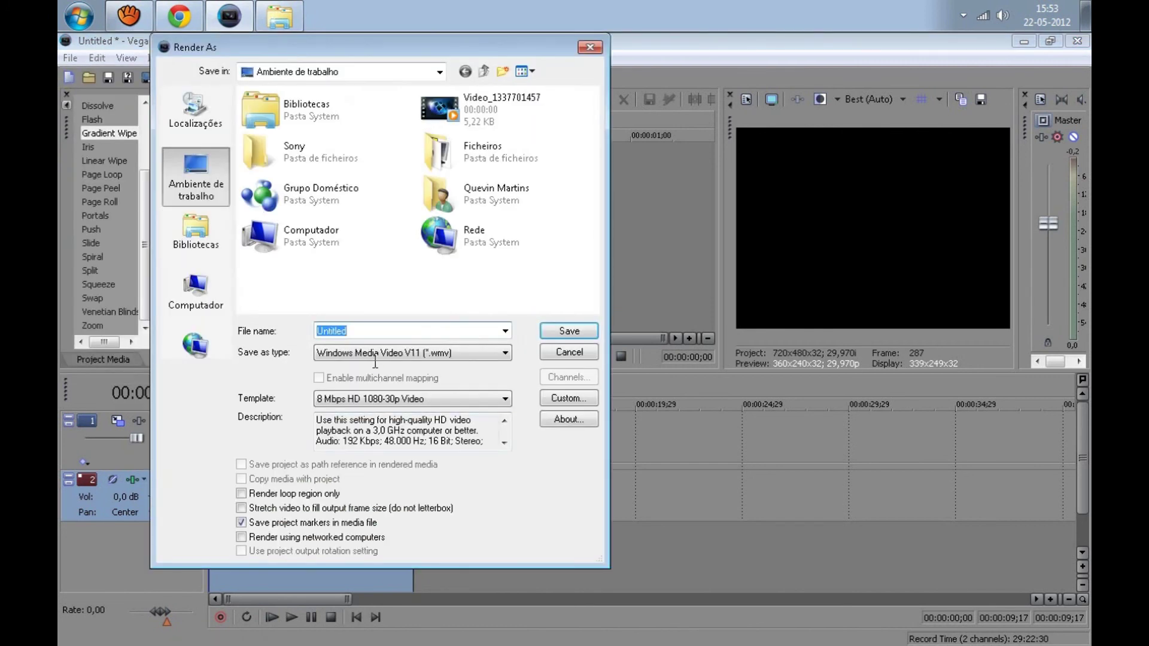
{"action": "left_click", "coordinate": [505, 399]}
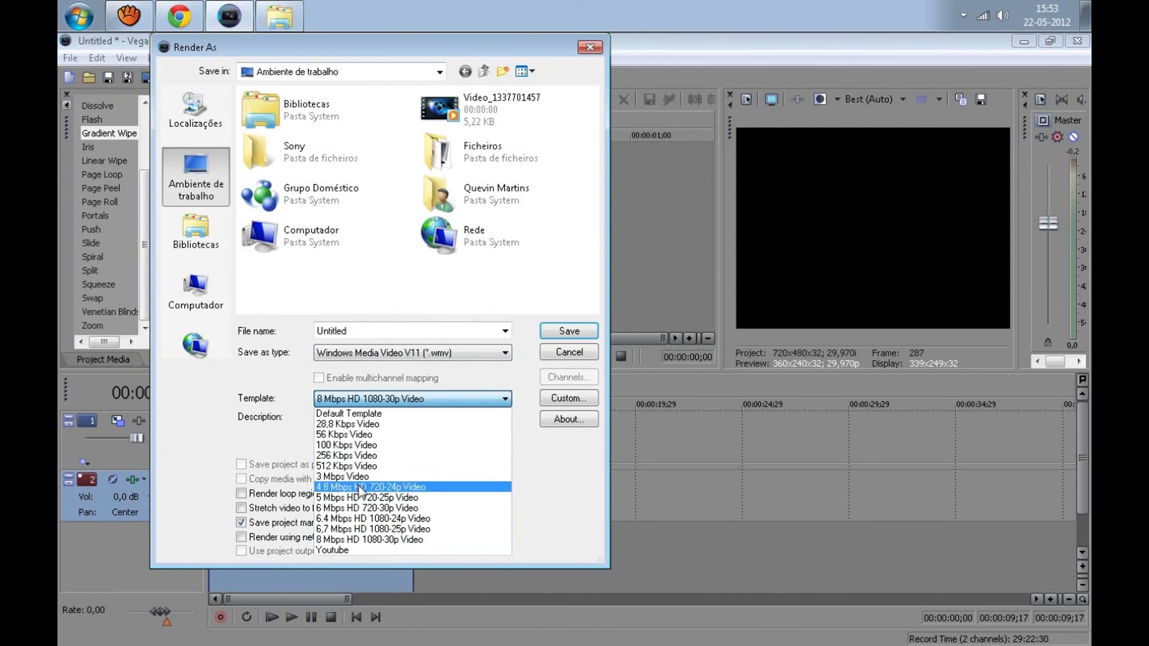
{"action": "left_click", "coordinate": [361, 551]}
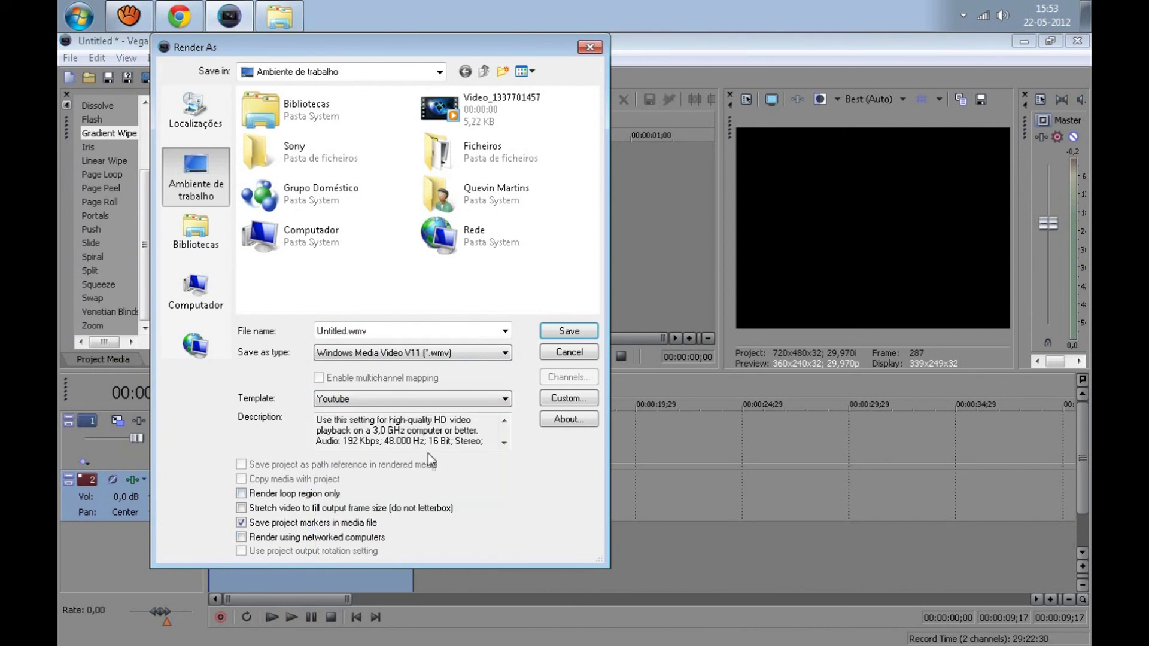
Name the render output INTRO DO CANAL, and close the render settings without saving.
{"action": "left_click", "coordinate": [505, 331]}
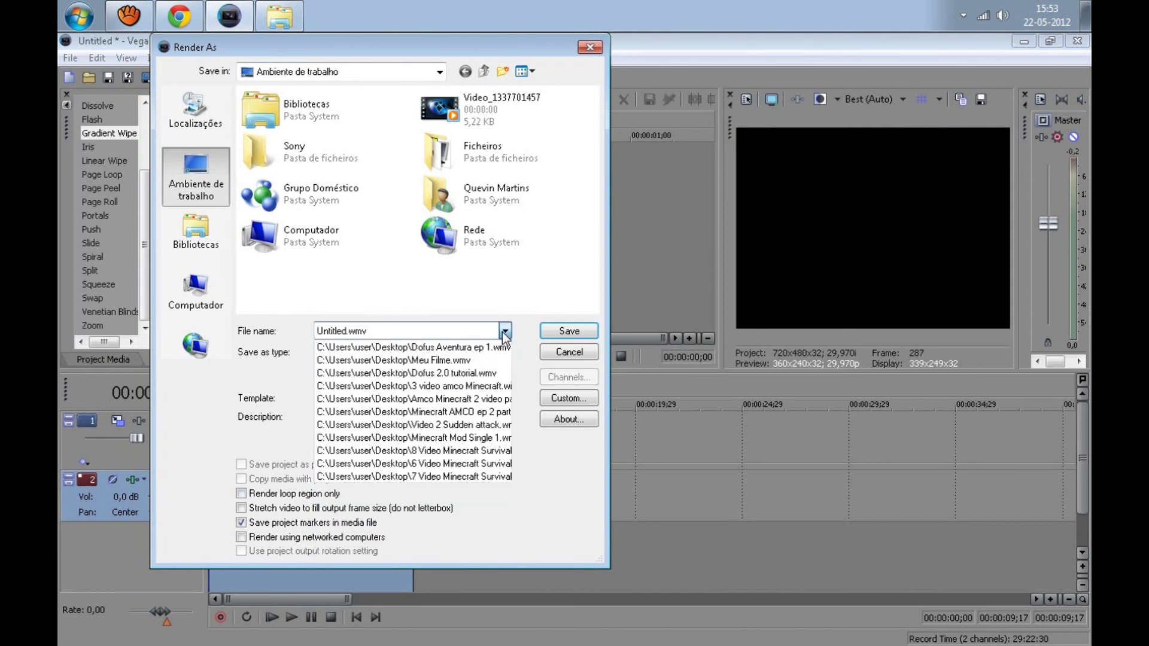
{"action": "left_click", "coordinate": [504, 331]}
{"action": "left_click", "coordinate": [408, 335]}
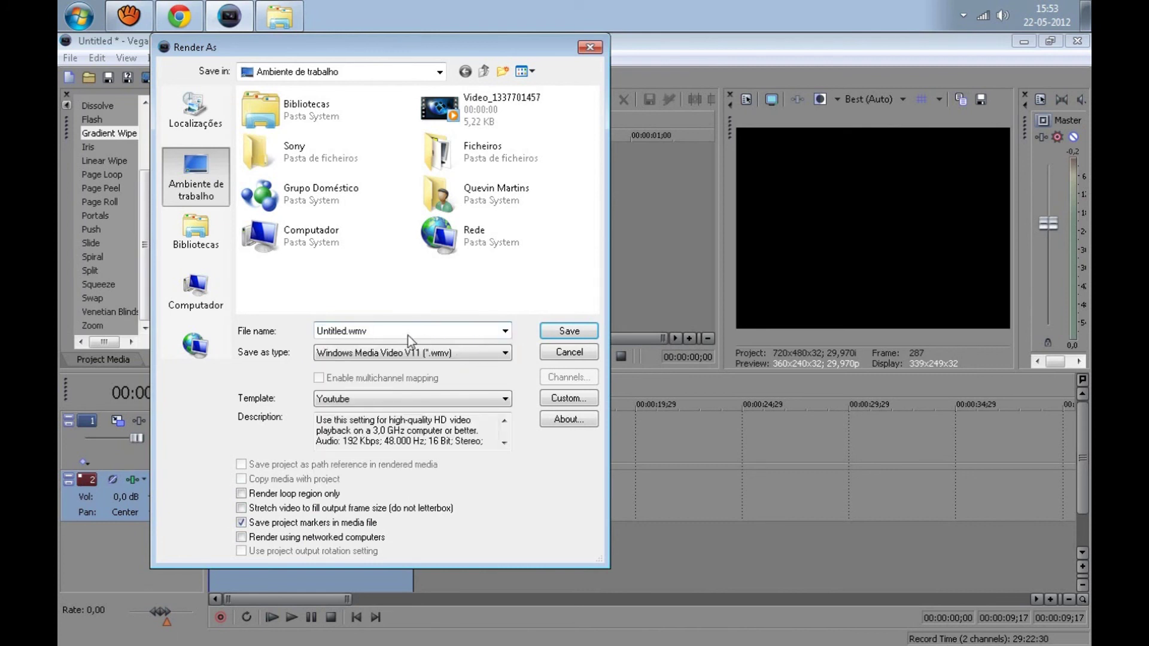
{"action": "key", "text": "BackSpace"}
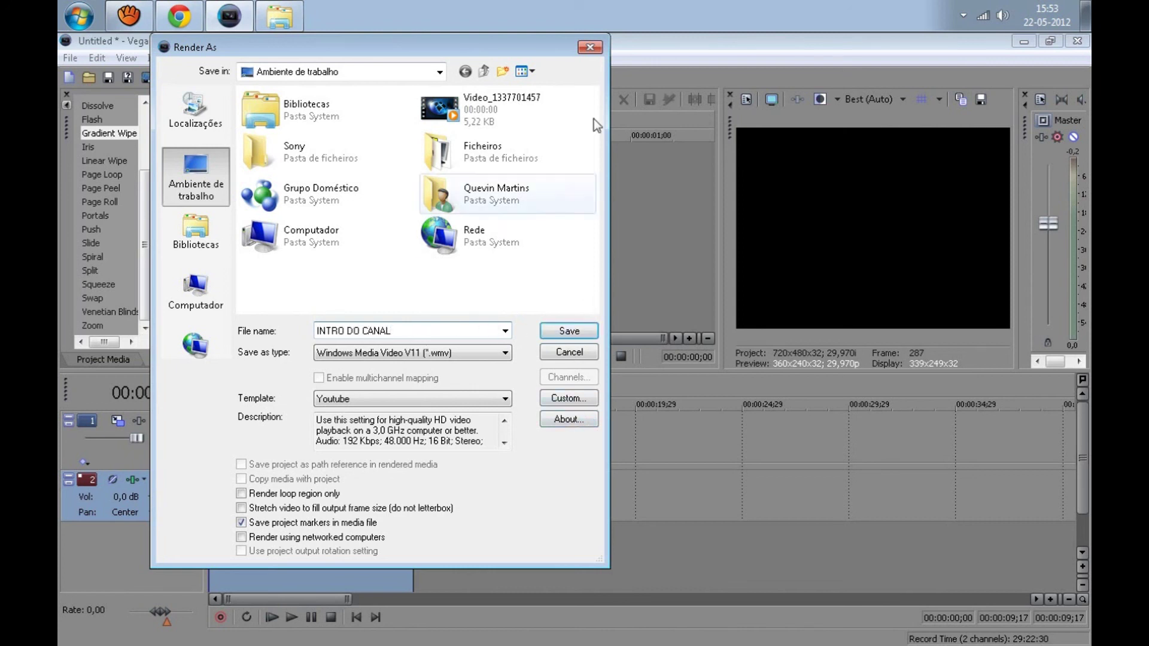
{"action": "left_click", "coordinate": [590, 47]}
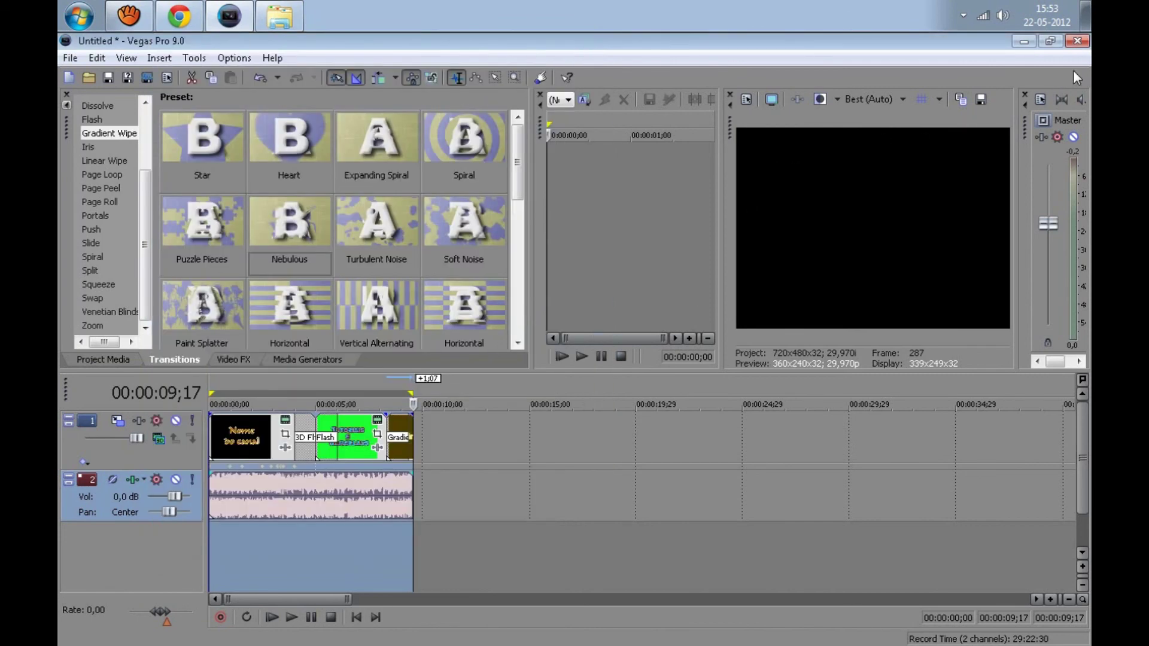
Close Vegas Pro without saving the project, close the remaining folder window, and switch to the YouTube video page in Chrome.
{"action": "left_click", "coordinate": [1080, 43]}
{"action": "left_click", "coordinate": [585, 298]}
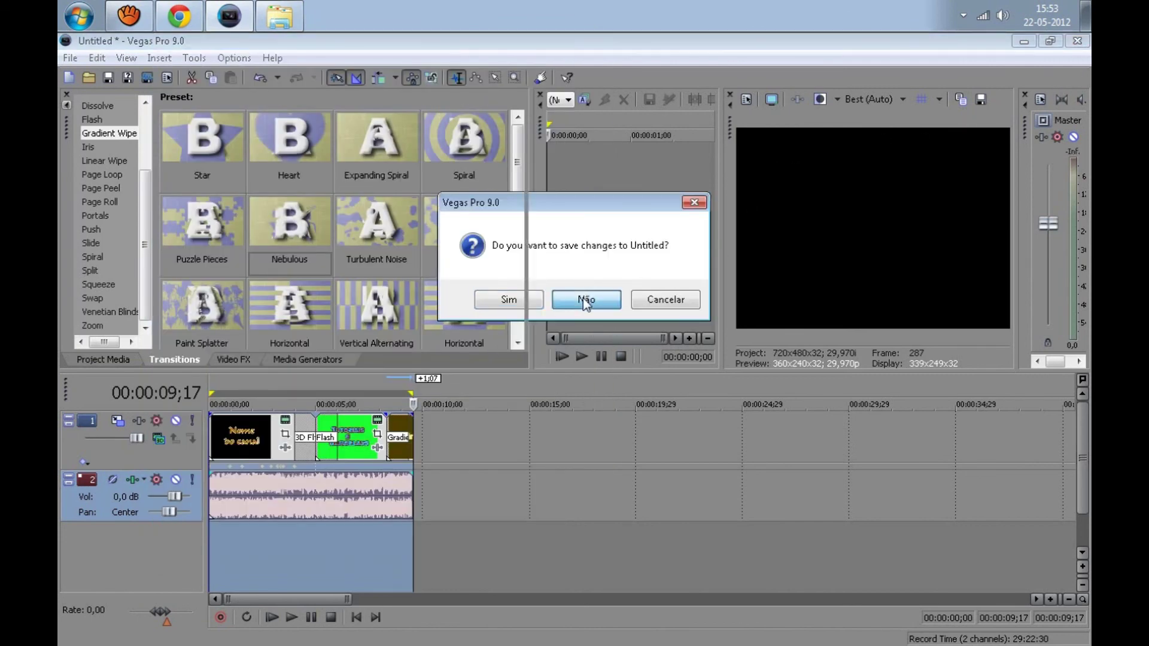
{"action": "left_click", "coordinate": [1078, 42]}
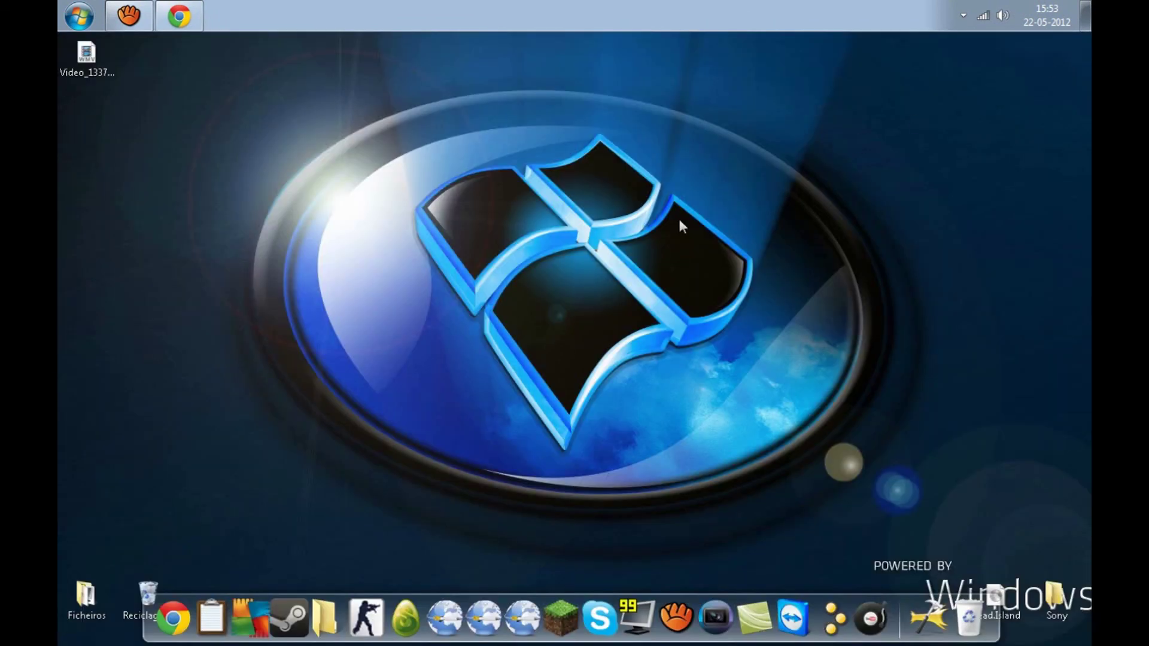
{"action": "left_click", "coordinate": [179, 16]}
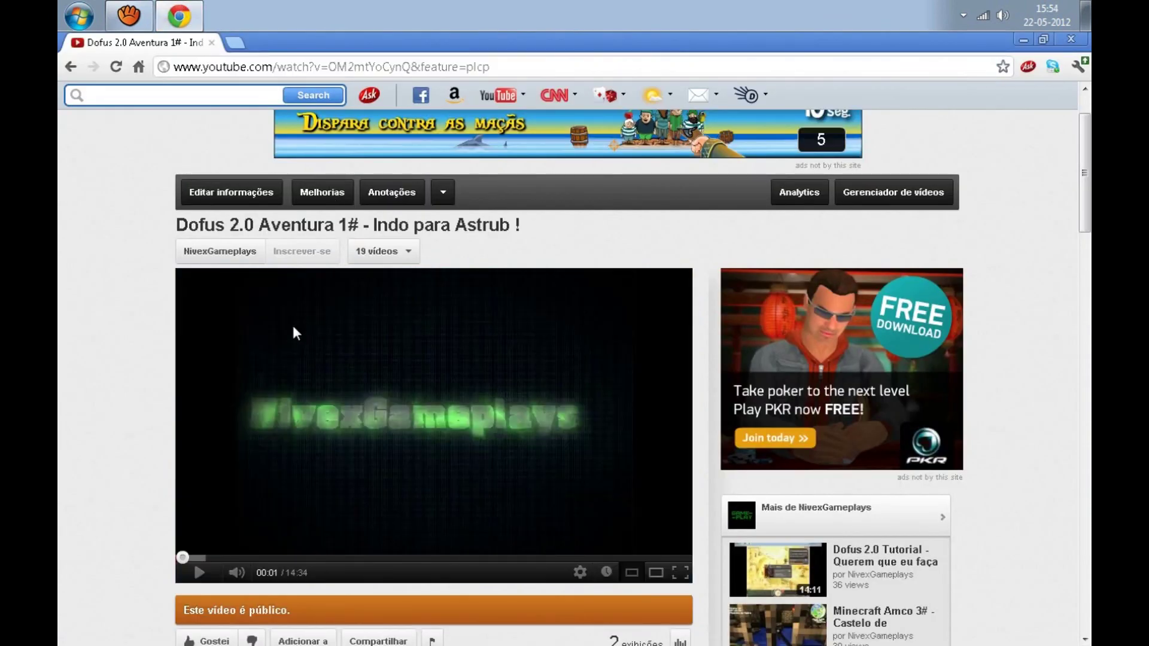
Examine the YouTube video page's rating, add-to-playlist, subscription and comment options.
{"action": "scroll", "coordinate": [288, 479], "scroll_direction": "down", "scroll_amount": 1}
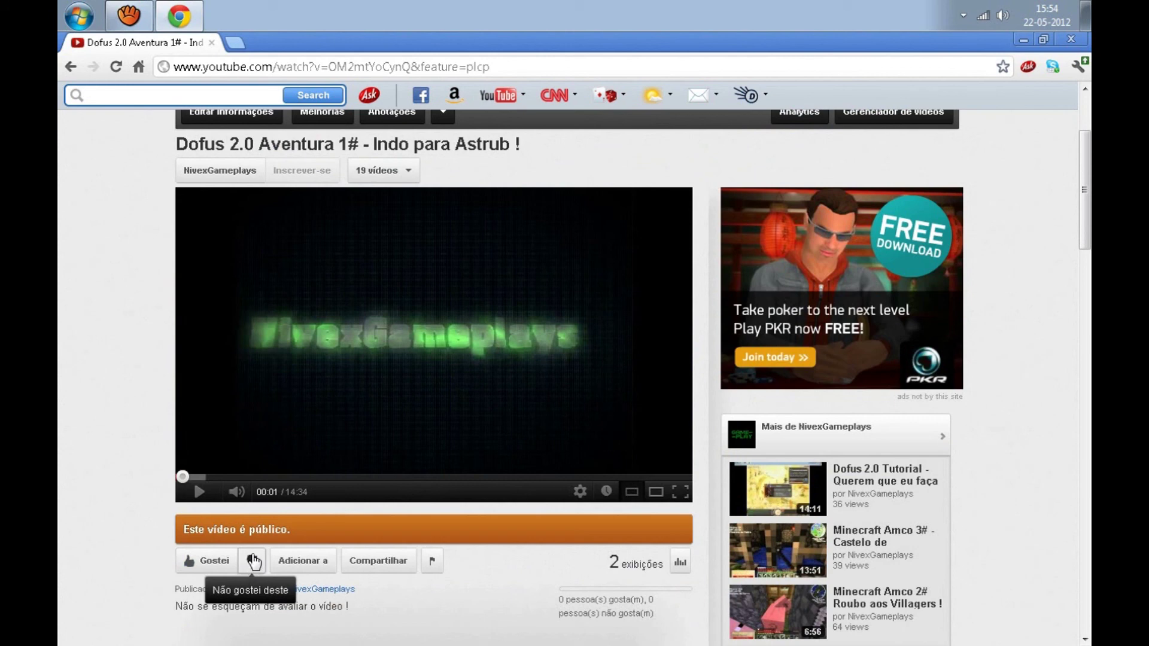
{"action": "left_click", "coordinate": [314, 562]}
{"action": "scroll", "coordinate": [254, 547], "scroll_direction": "down", "scroll_amount": 1}
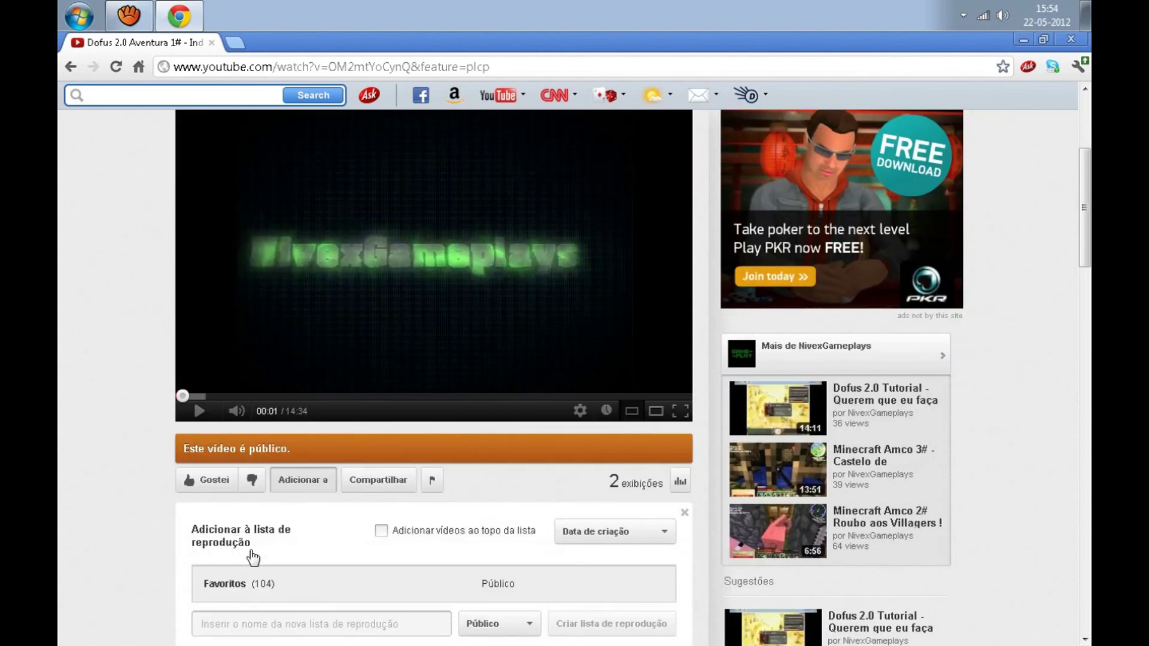
{"action": "scroll", "coordinate": [253, 372], "scroll_direction": "up", "scroll_amount": 3}
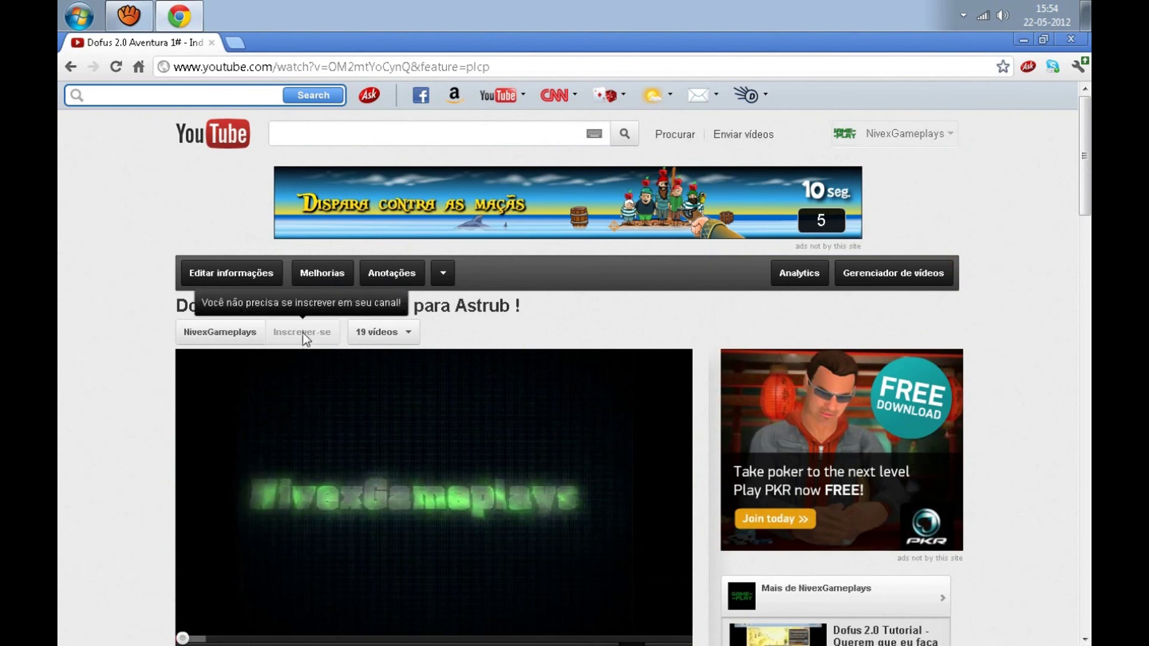
{"action": "scroll", "coordinate": [137, 335], "scroll_direction": "down", "scroll_amount": 1}
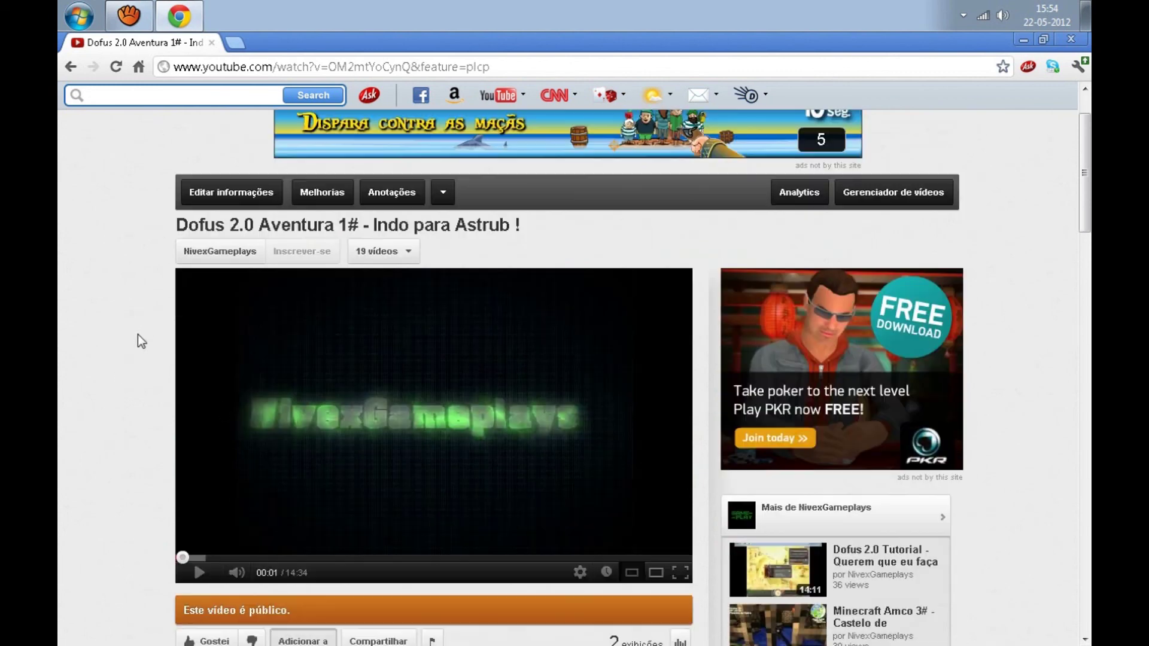
{"action": "scroll", "coordinate": [137, 335], "scroll_direction": "down", "scroll_amount": 5}
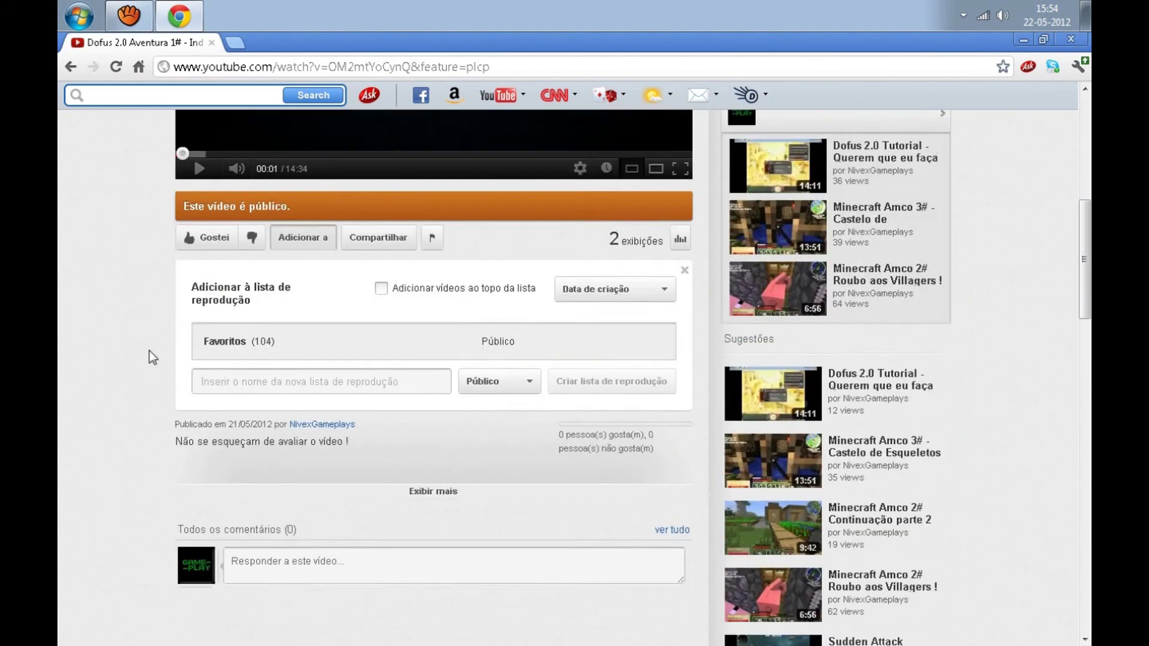
{"action": "scroll", "coordinate": [149, 350], "scroll_direction": "up", "scroll_amount": 4}
{"action": "scroll", "coordinate": [149, 350], "scroll_direction": "down", "scroll_amount": 2}
{"action": "scroll", "coordinate": [139, 341], "scroll_direction": "up", "scroll_amount": 4}
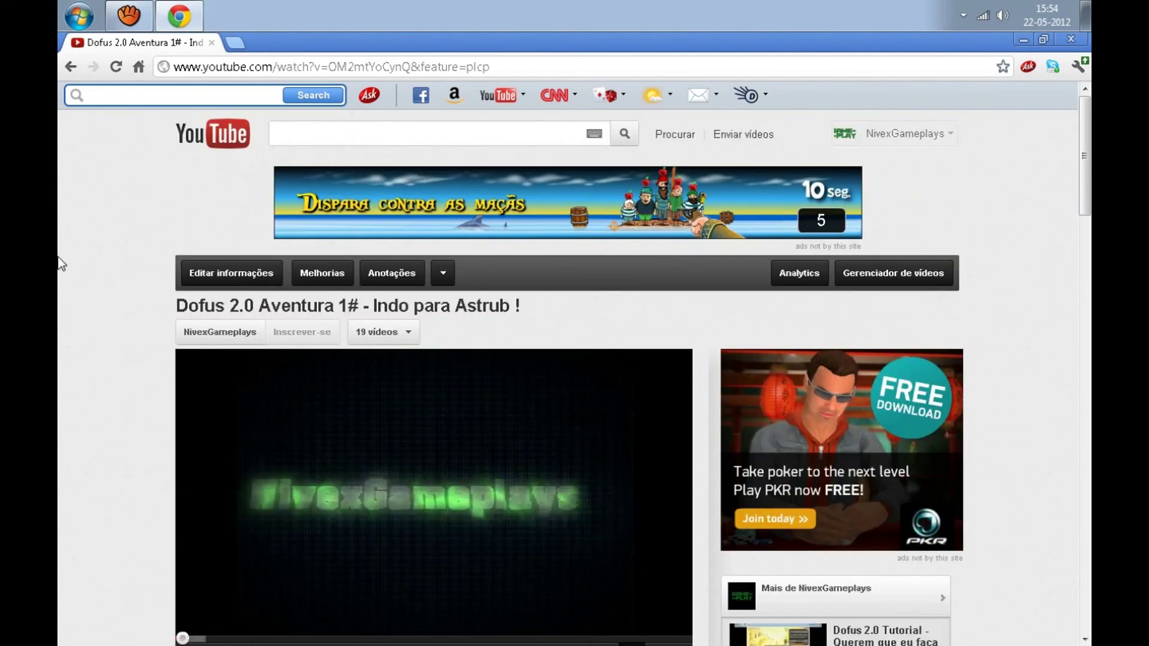